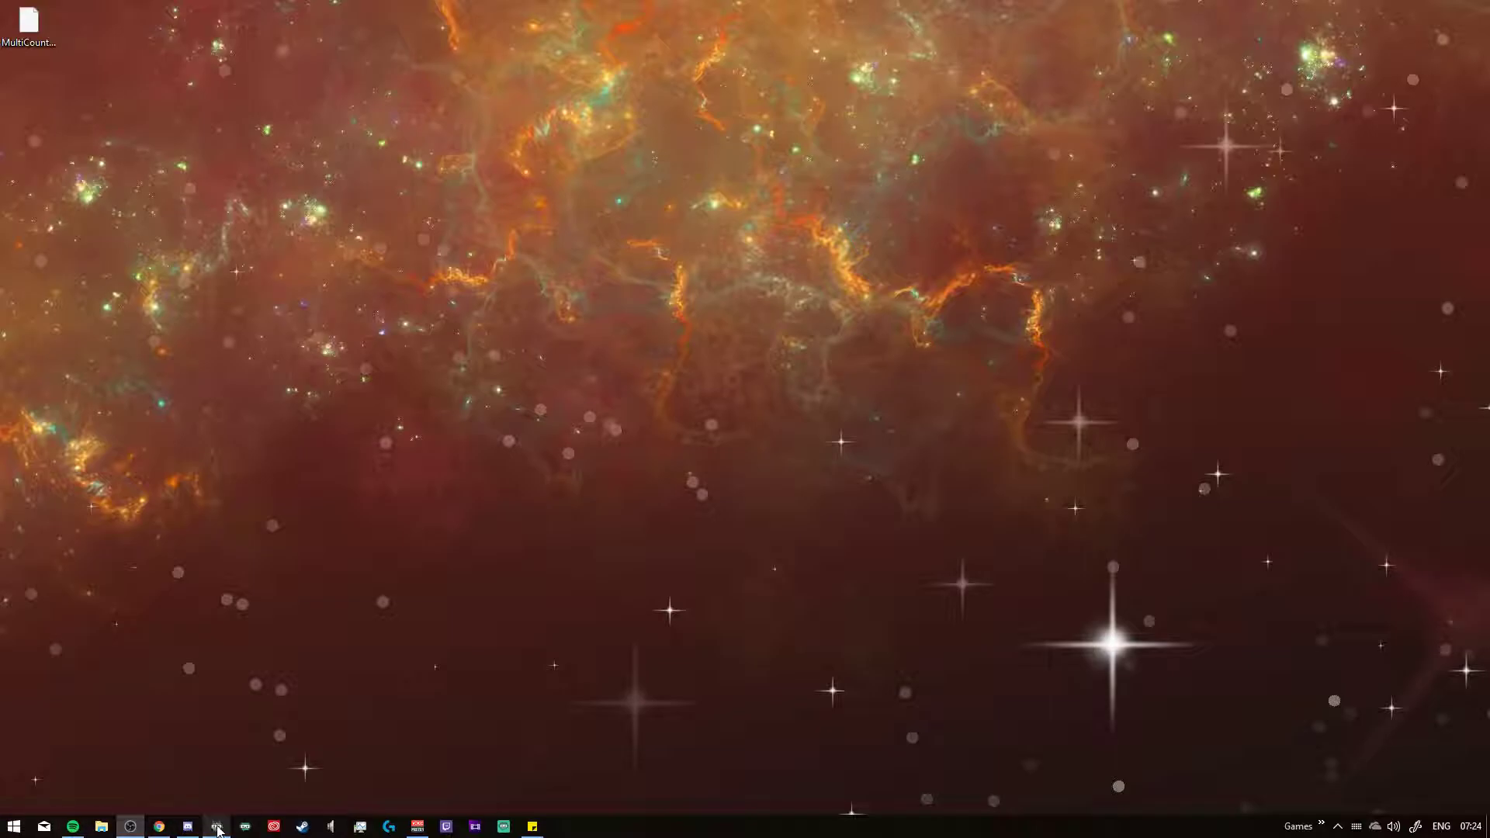
Open Streamlabs Chatbot on its Commands page beside the desktop MultiCounter.abcomg file
click(217, 827)
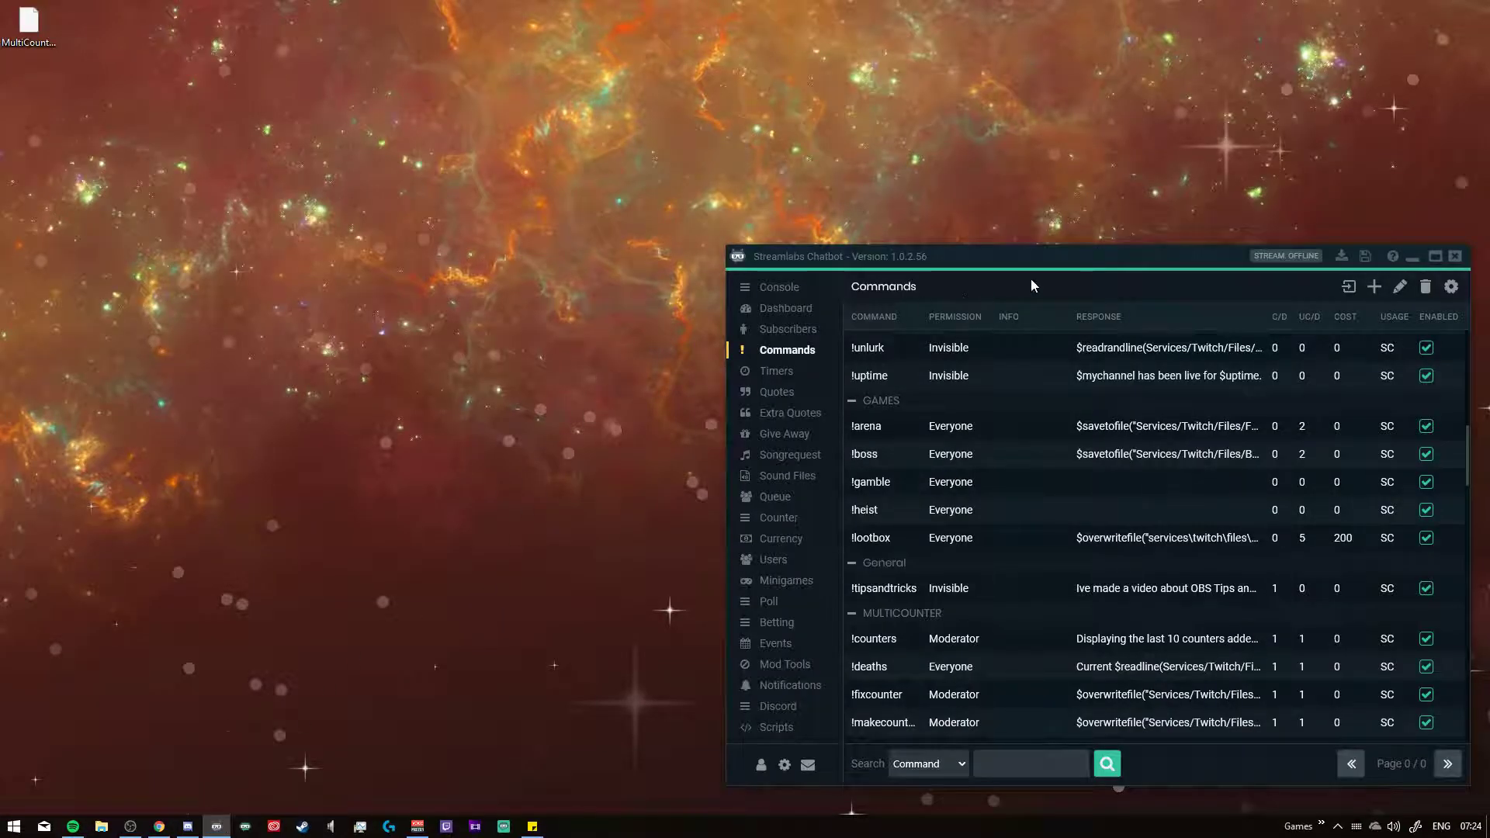
drag(1051, 260, 1050, 268)
click(30, 35)
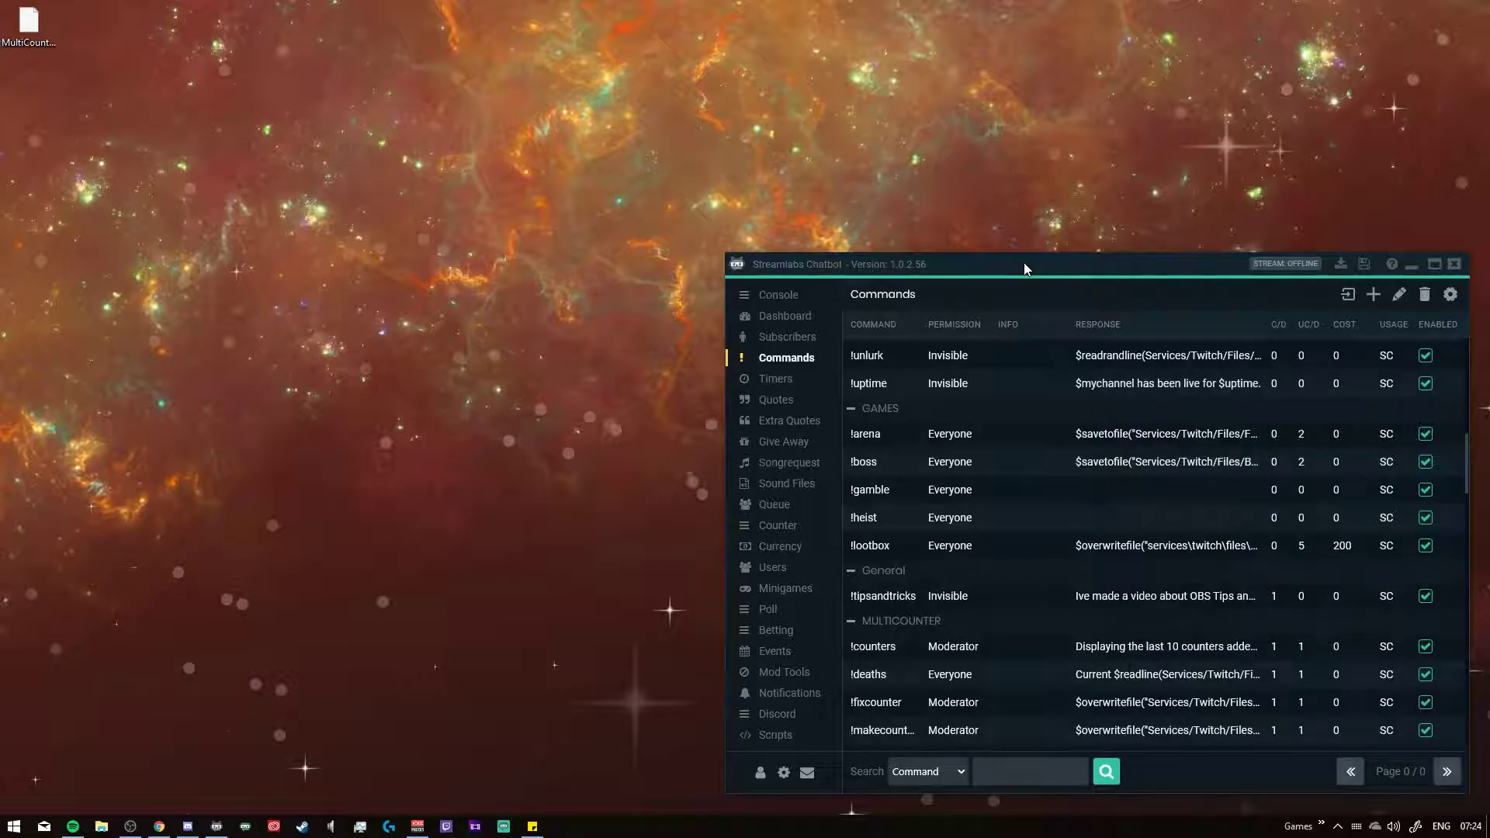
drag(1022, 262, 1012, 255)
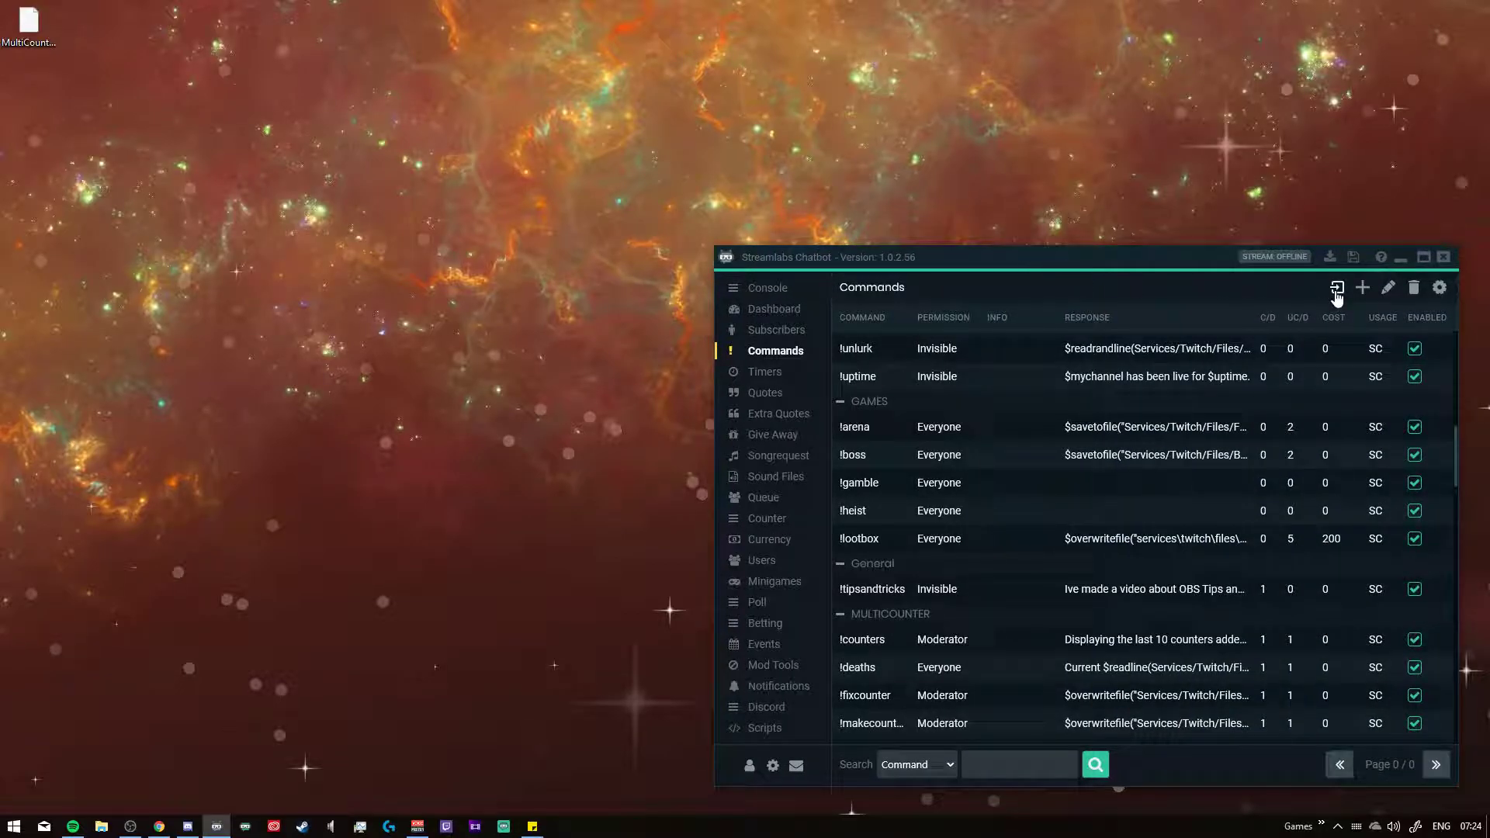
Import the commands from MultiCounter.abcomg in the Desktop folder into Streamlabs Chatbot
click(1335, 294)
drag(1143, 266, 1063, 236)
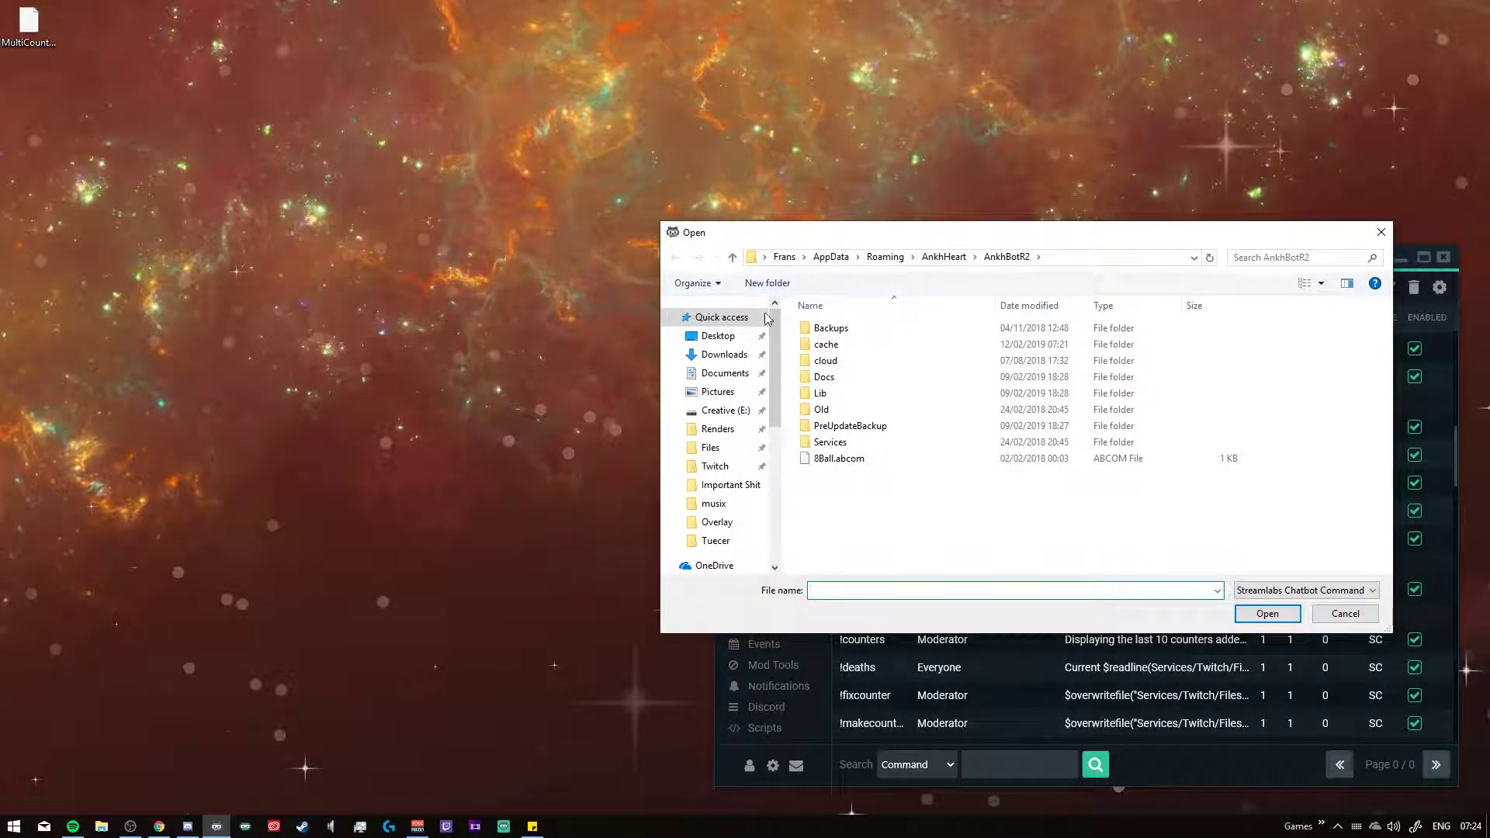
drag(900, 235, 827, 288)
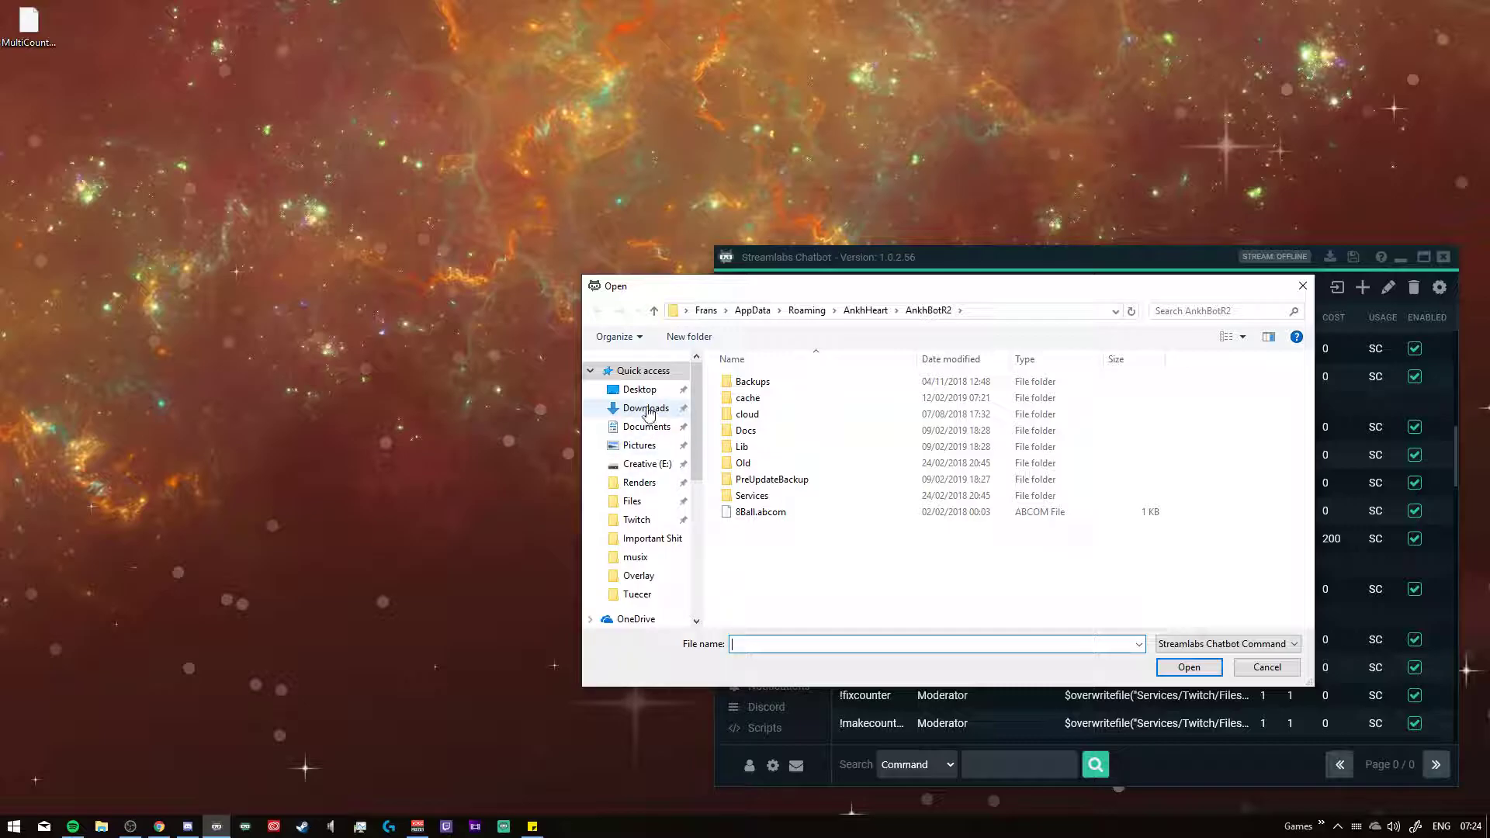
click(643, 390)
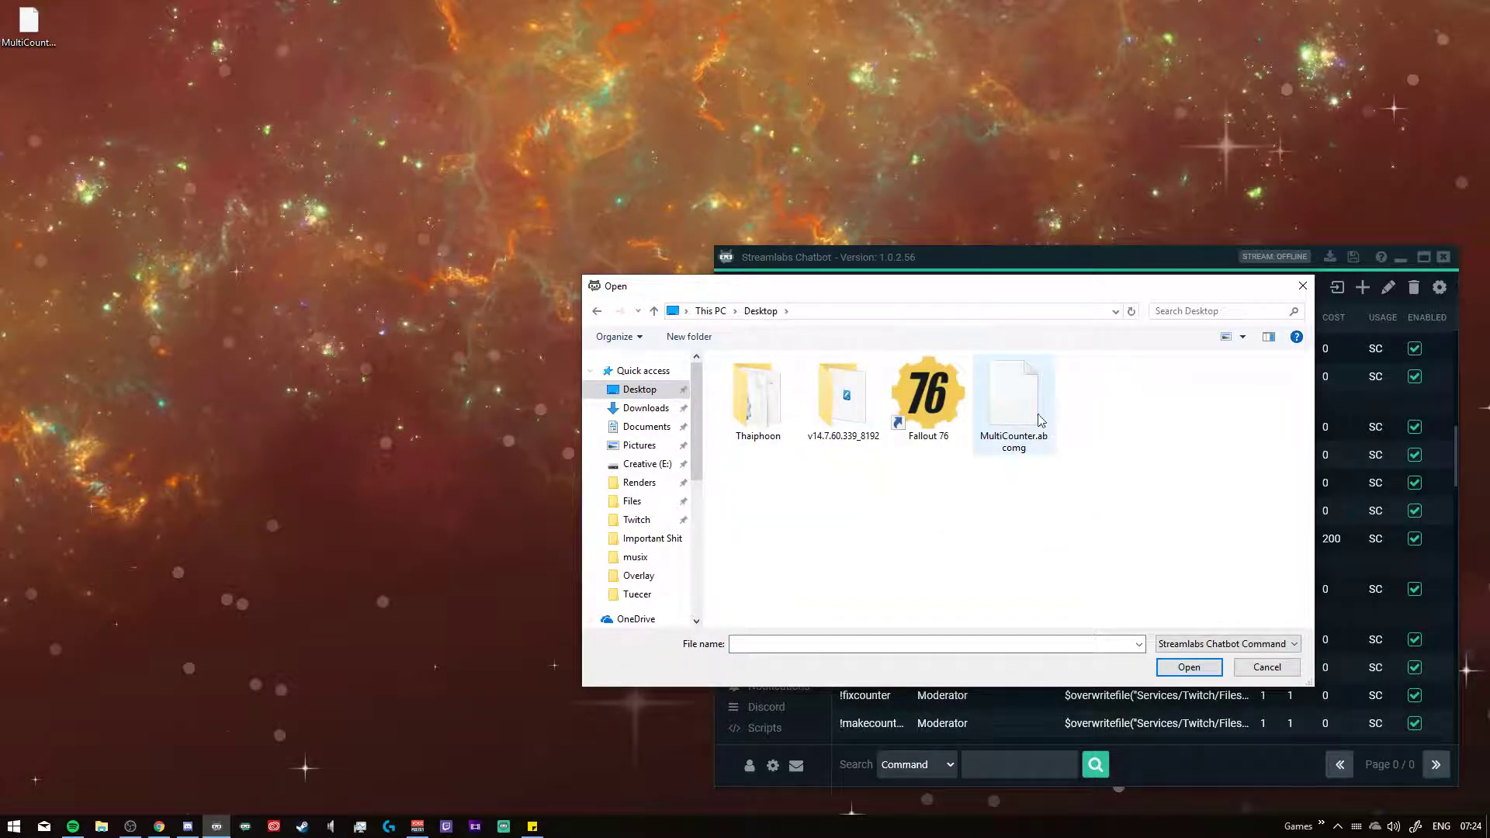
double_click(1010, 399)
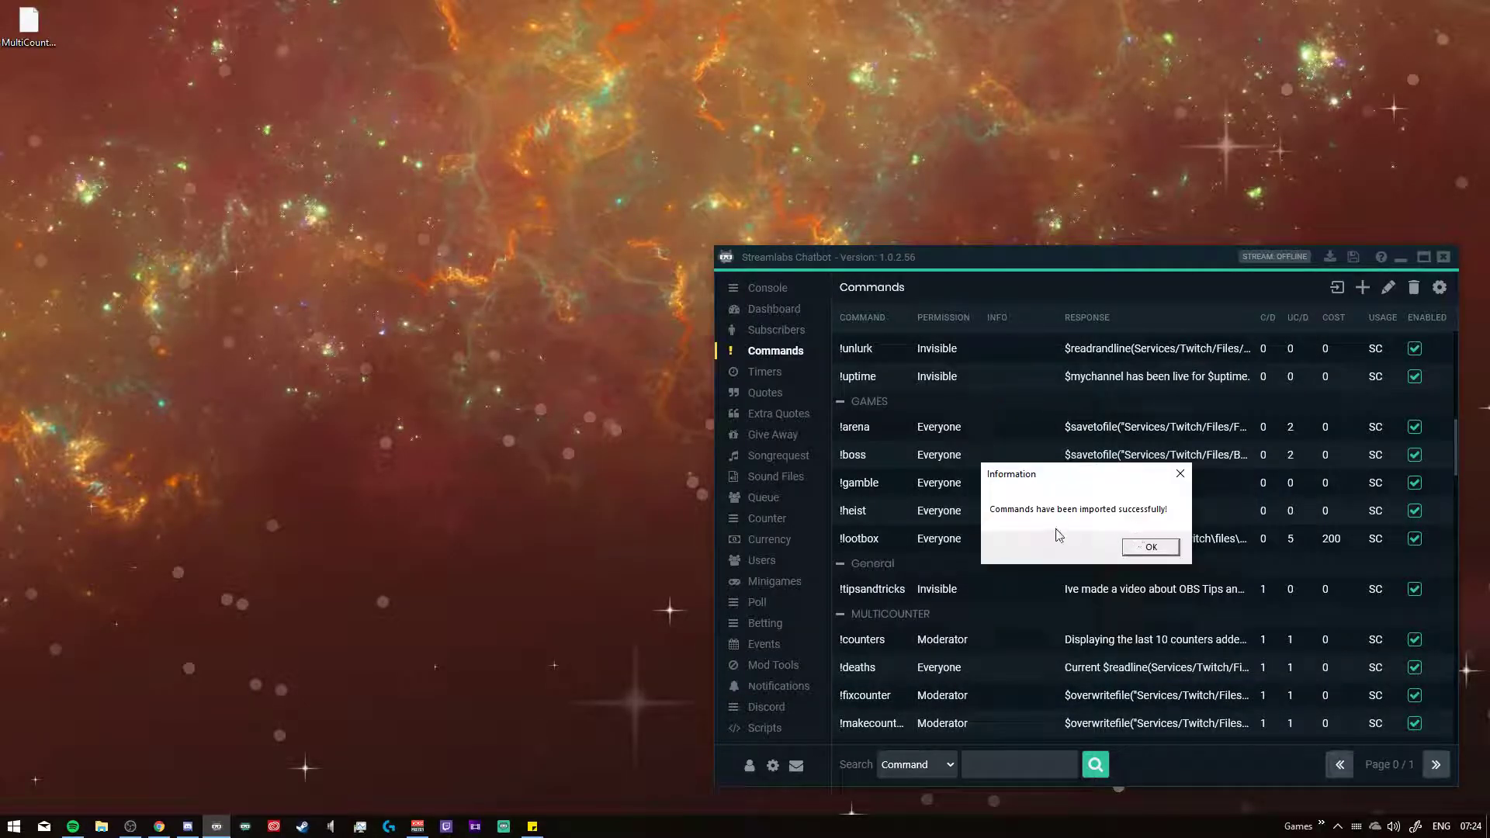
click(1131, 552)
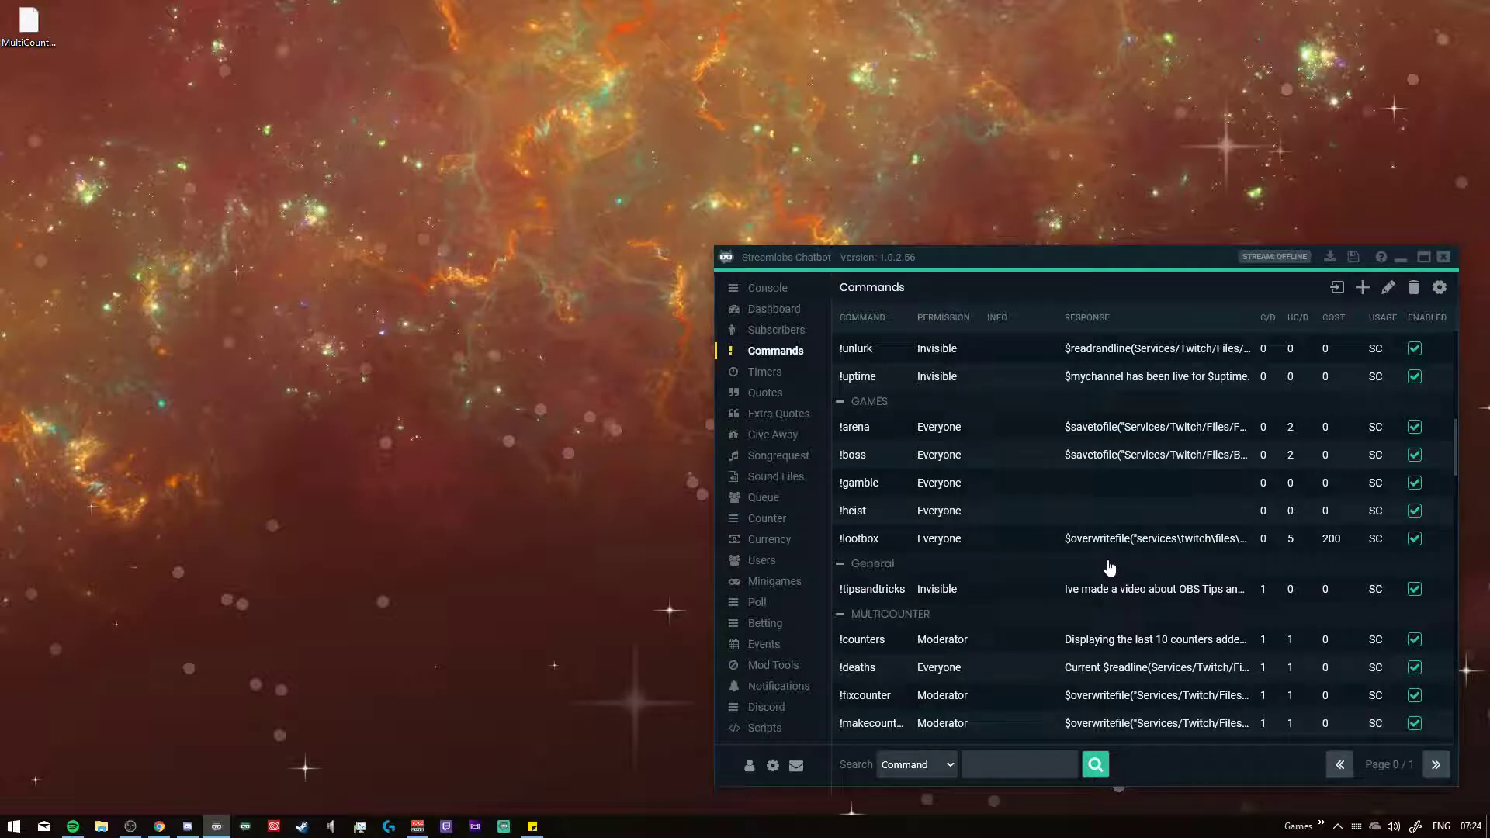
scroll(1094, 560, down, 4)
scroll(1087, 564, down, 6)
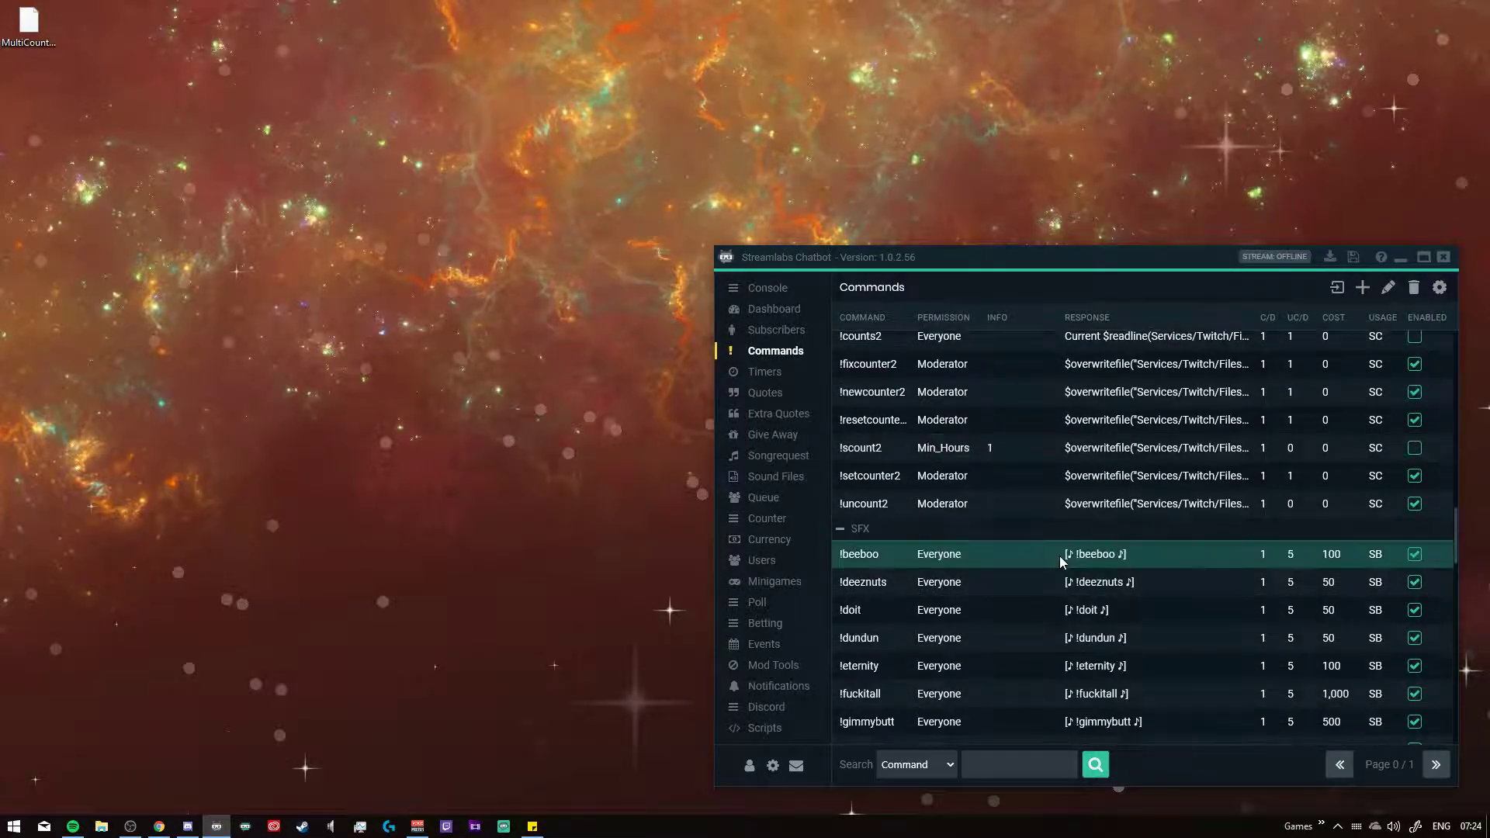
scroll(1067, 566, down, 8)
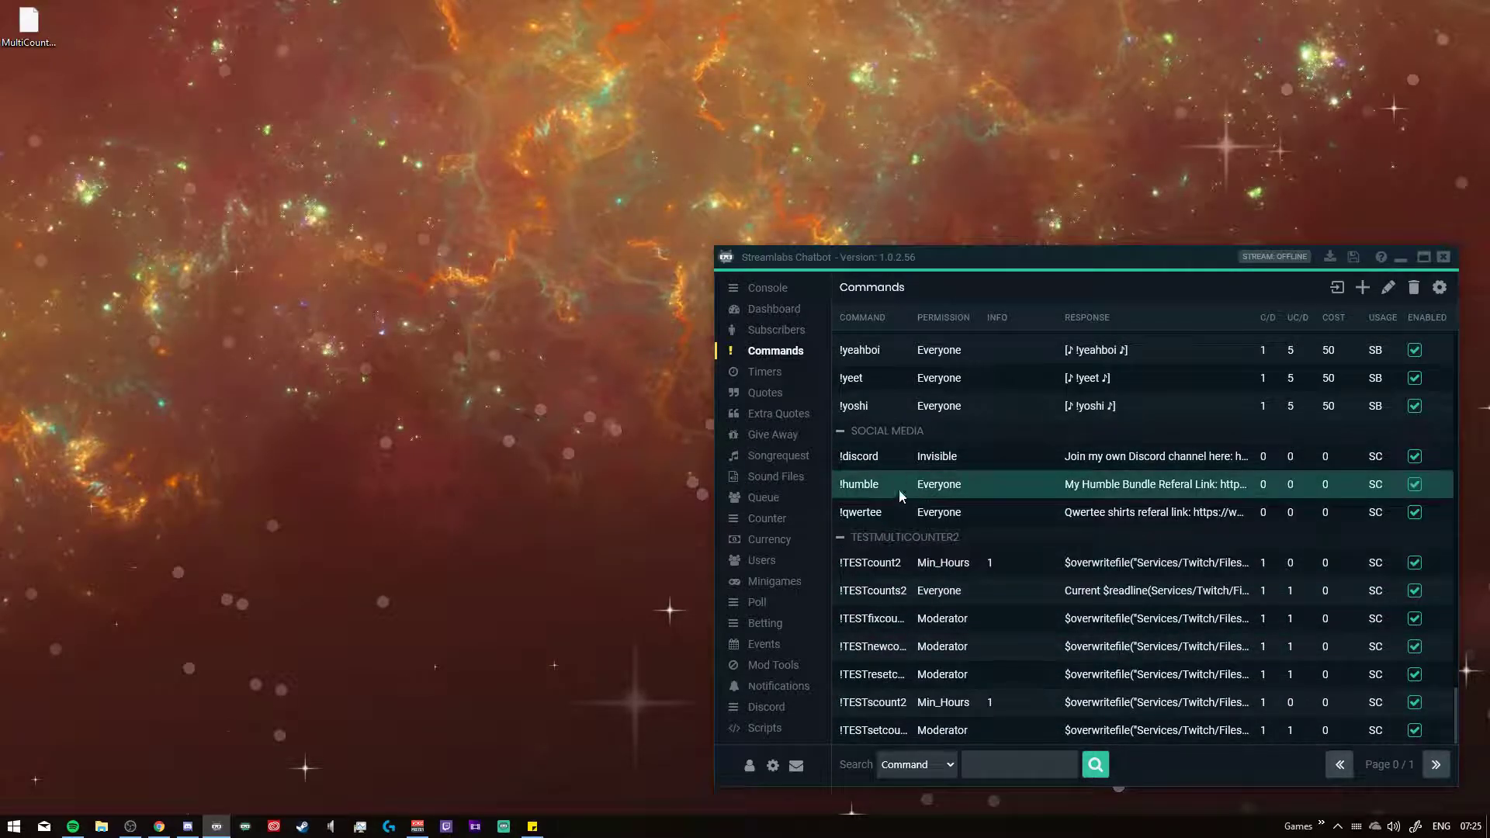
click(1435, 765)
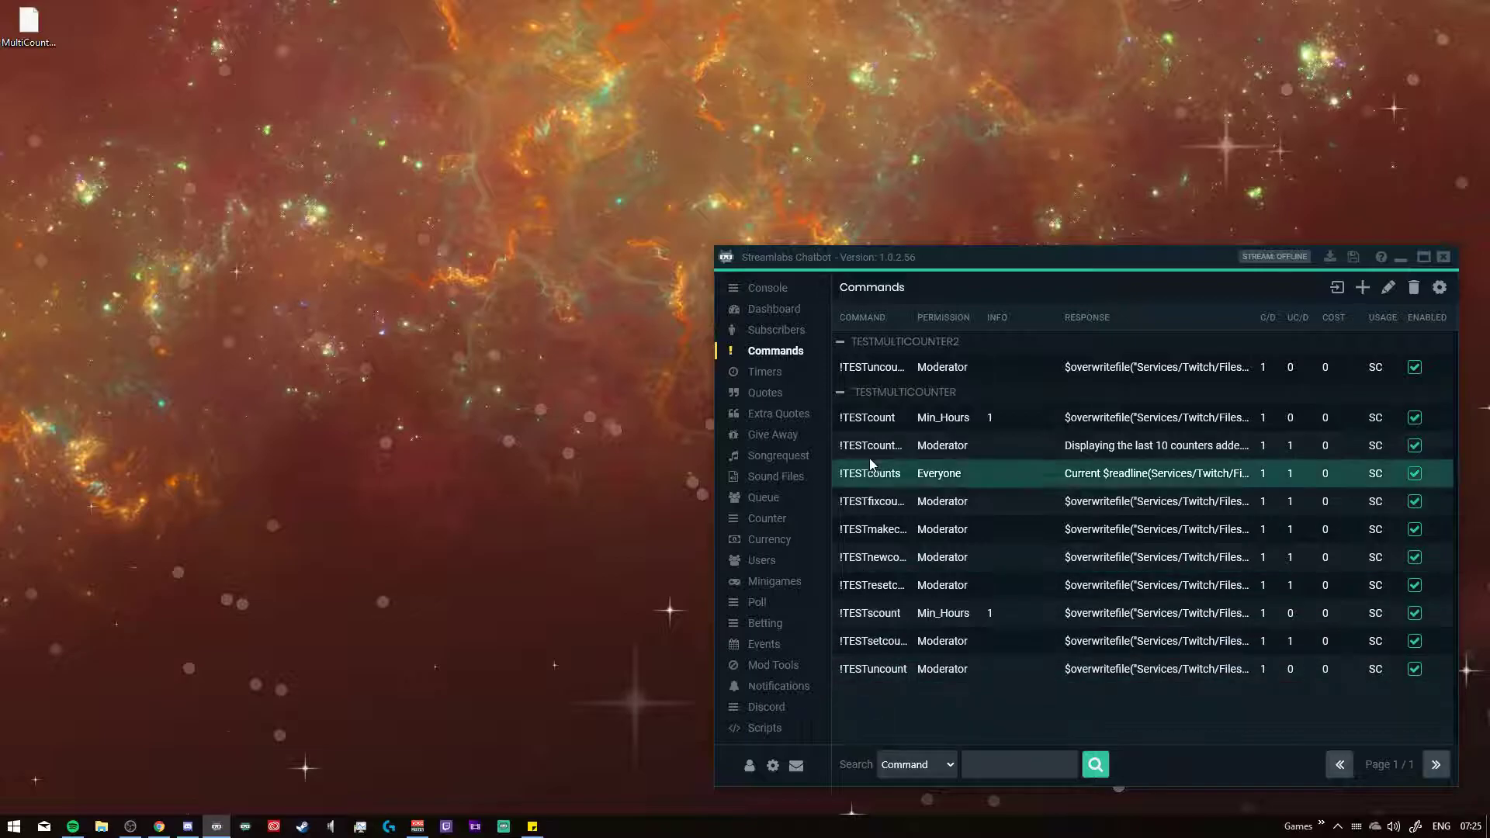
click(1341, 772)
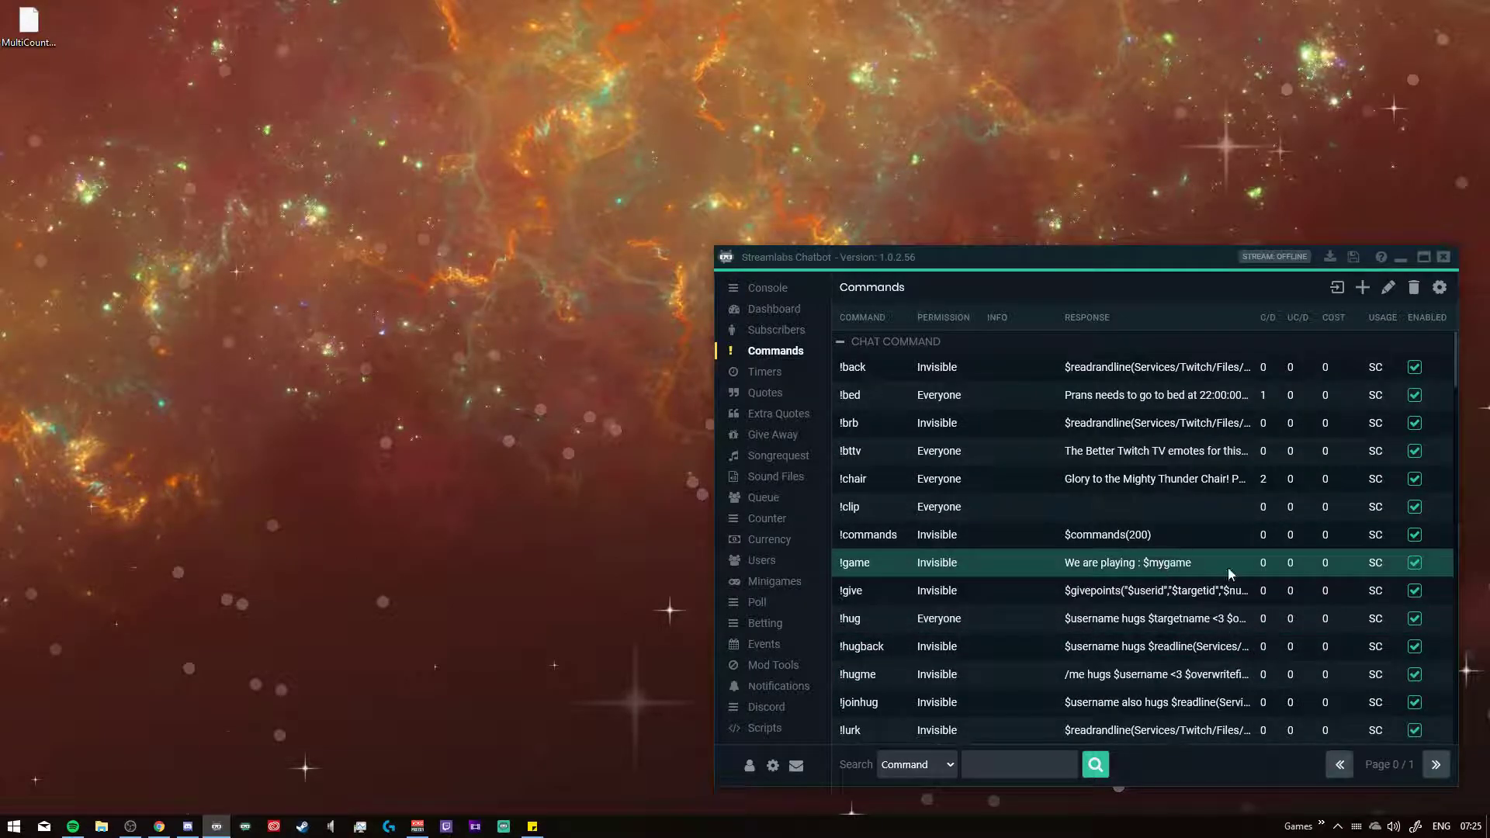
scroll(1080, 635, down, 3)
scroll(1119, 605, down, 10)
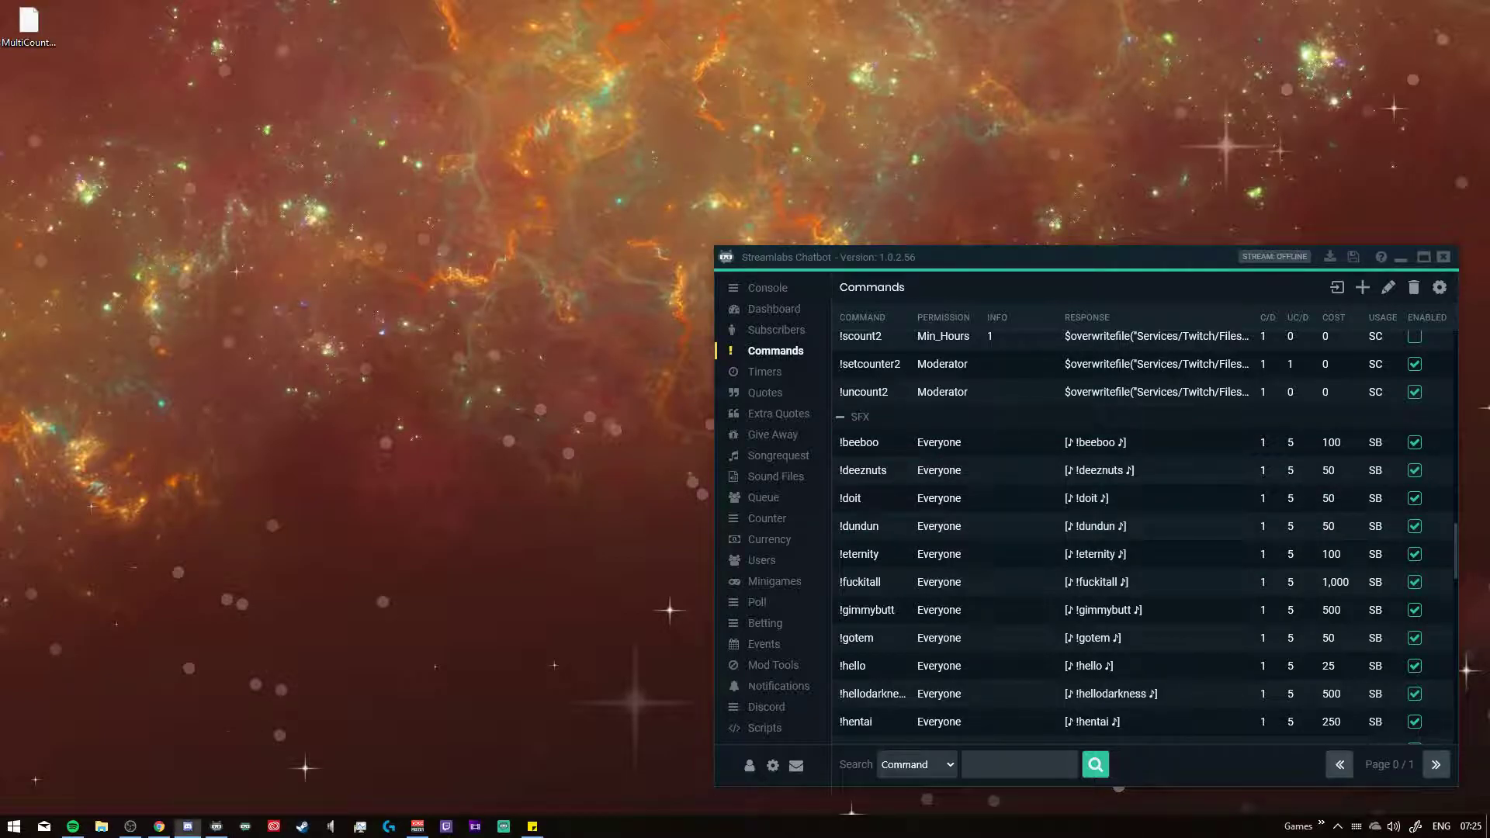
click(188, 825)
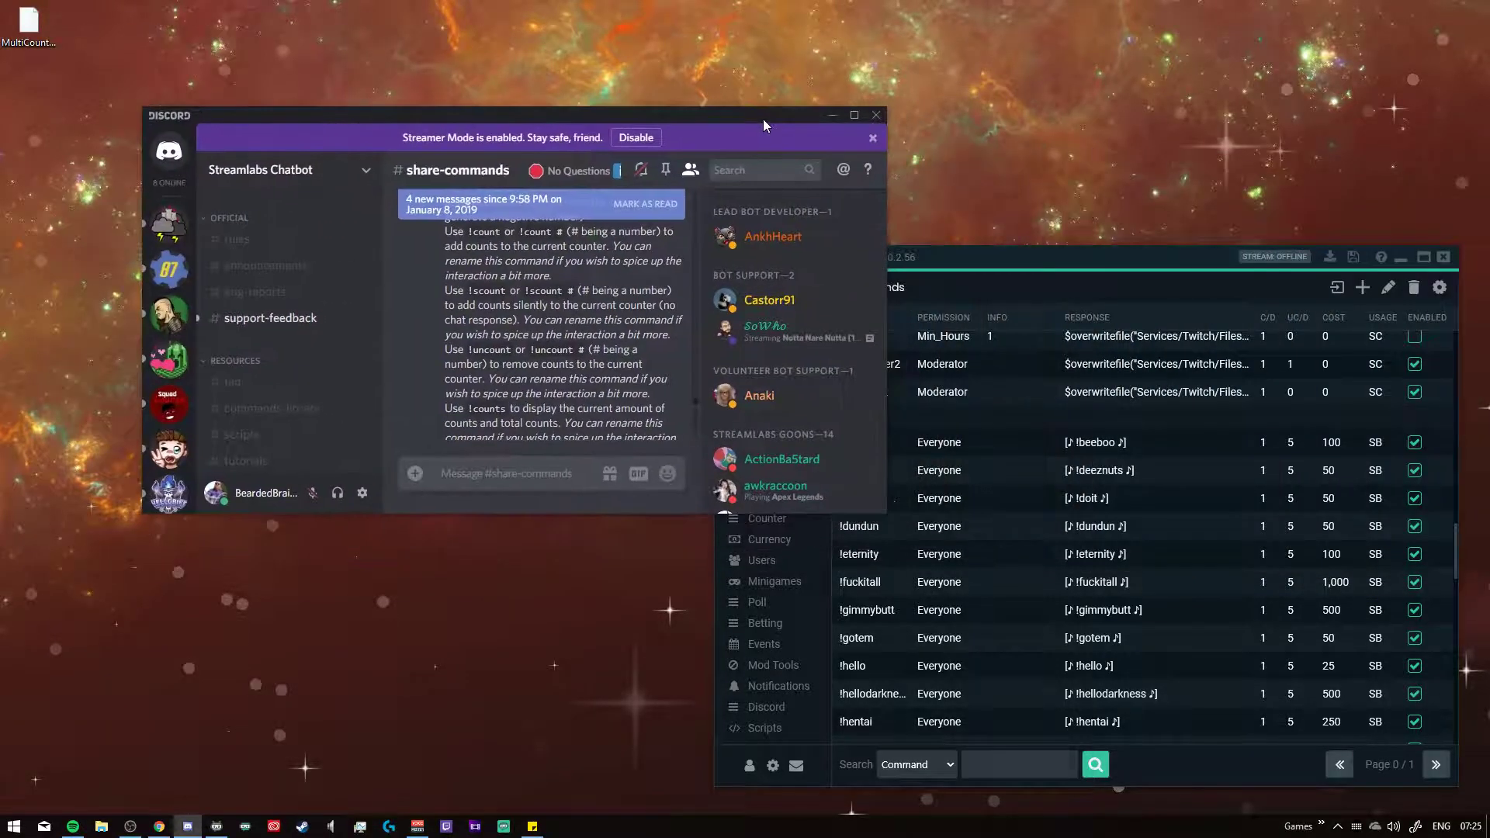
drag(879, 512, 1317, 698)
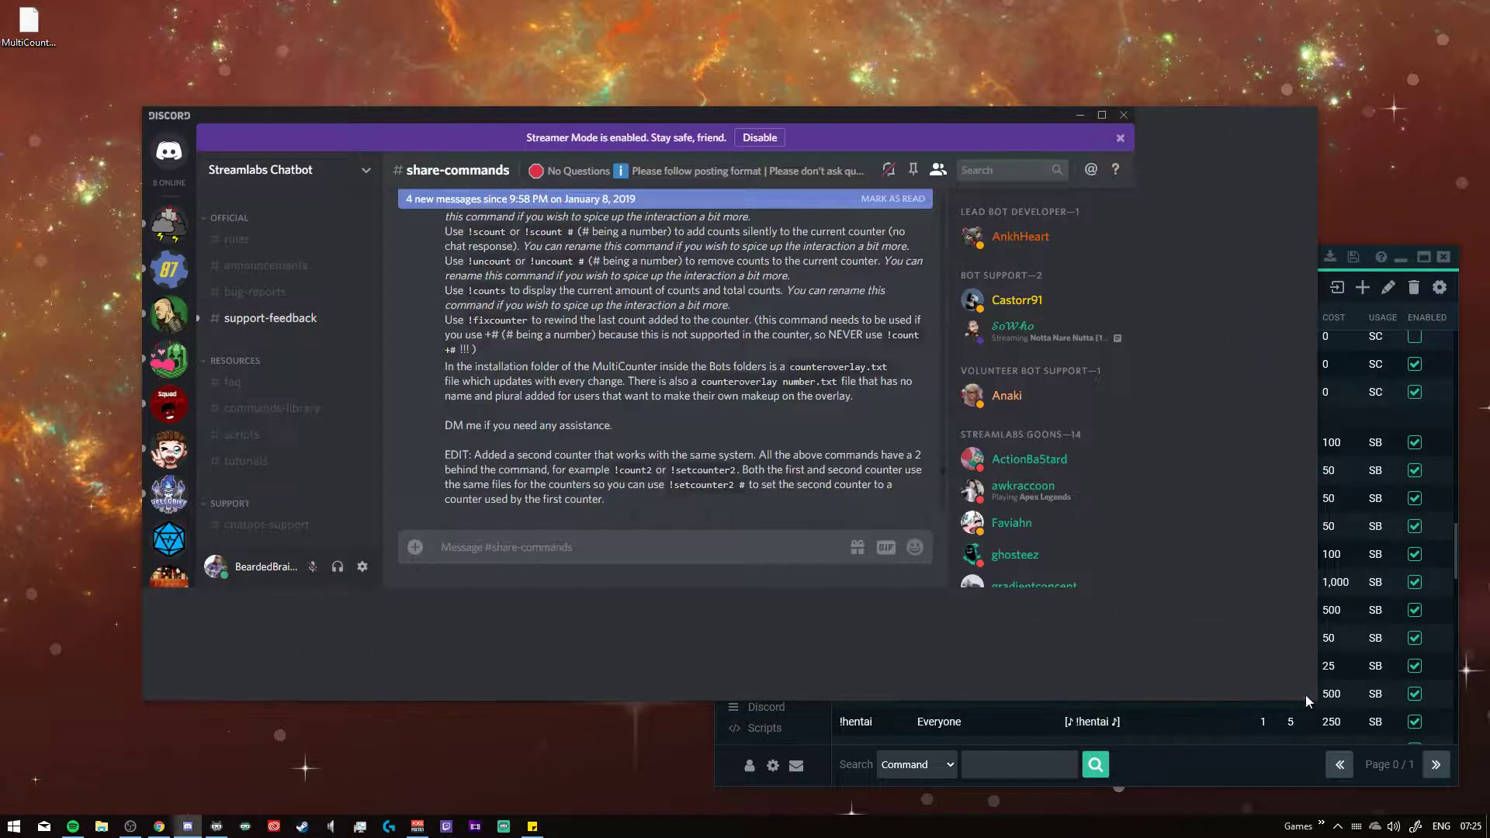
scroll(650, 468, up, 2)
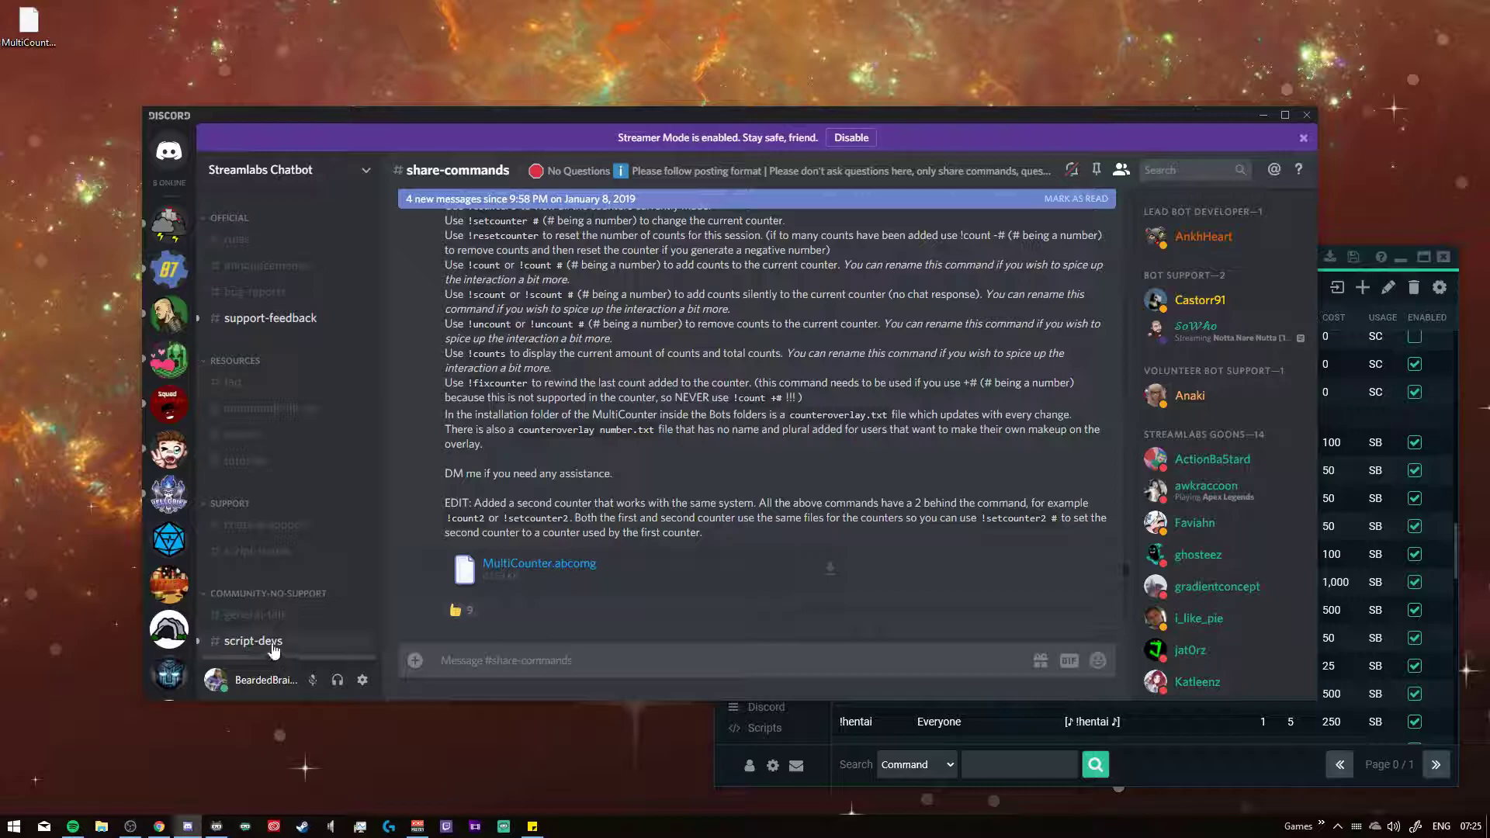
scroll(268, 648, down, 2)
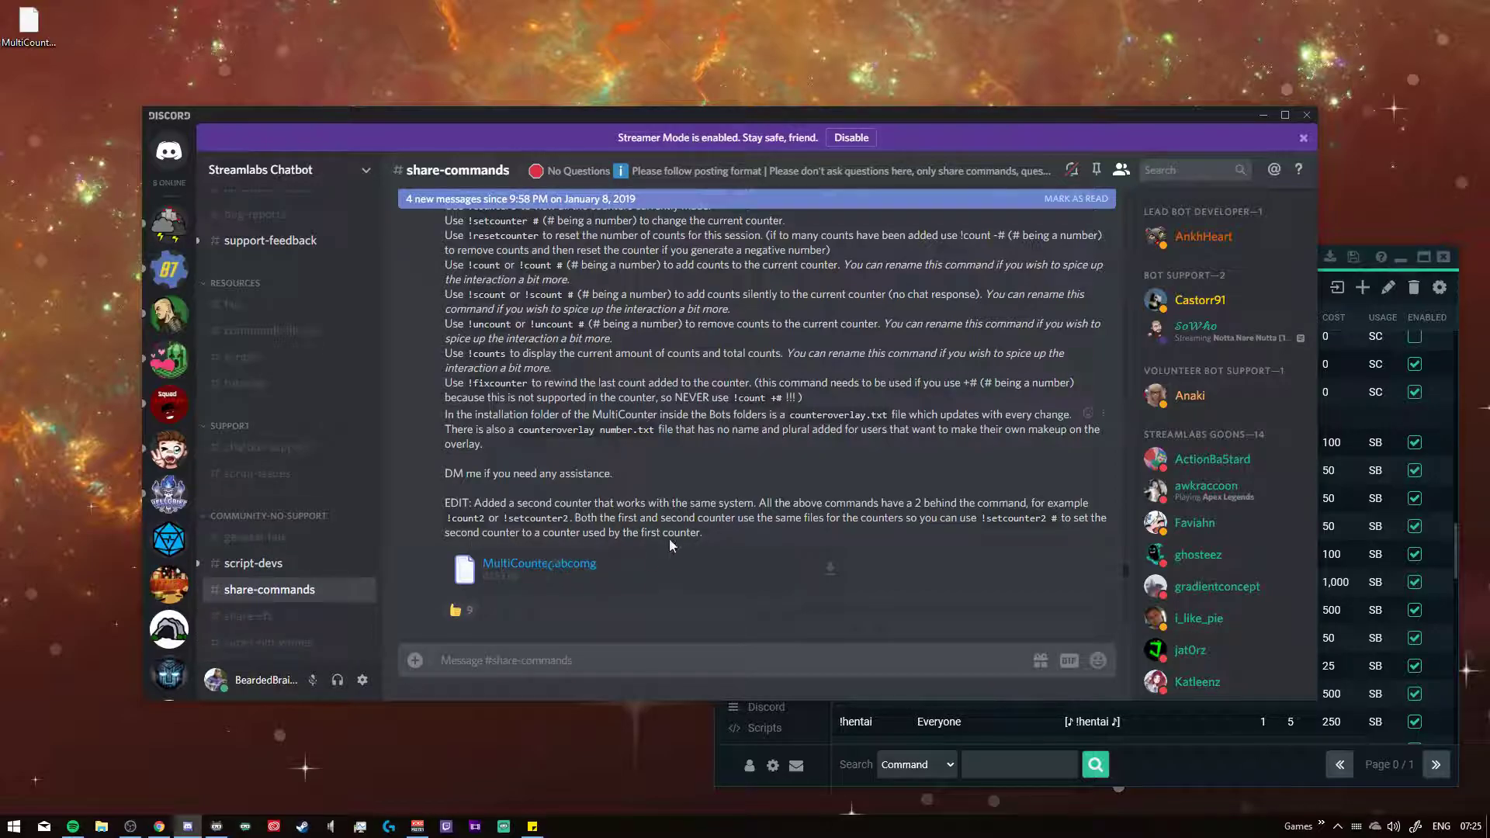
Re-import MultiCounter.abcomg, answering Yes to overwrite the existing MultiCounter commands
click(1307, 115)
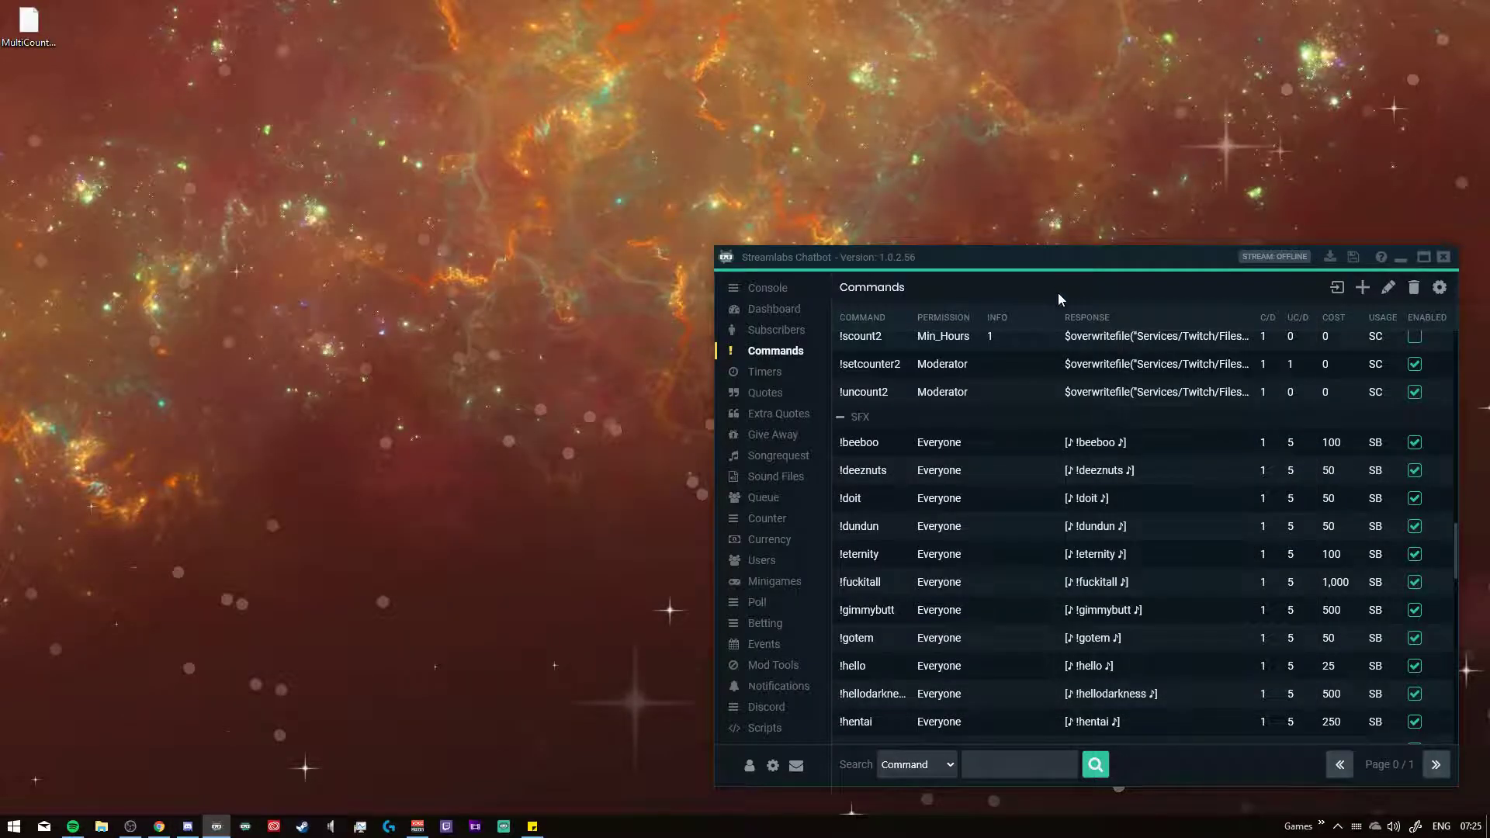
drag(1069, 257, 1053, 244)
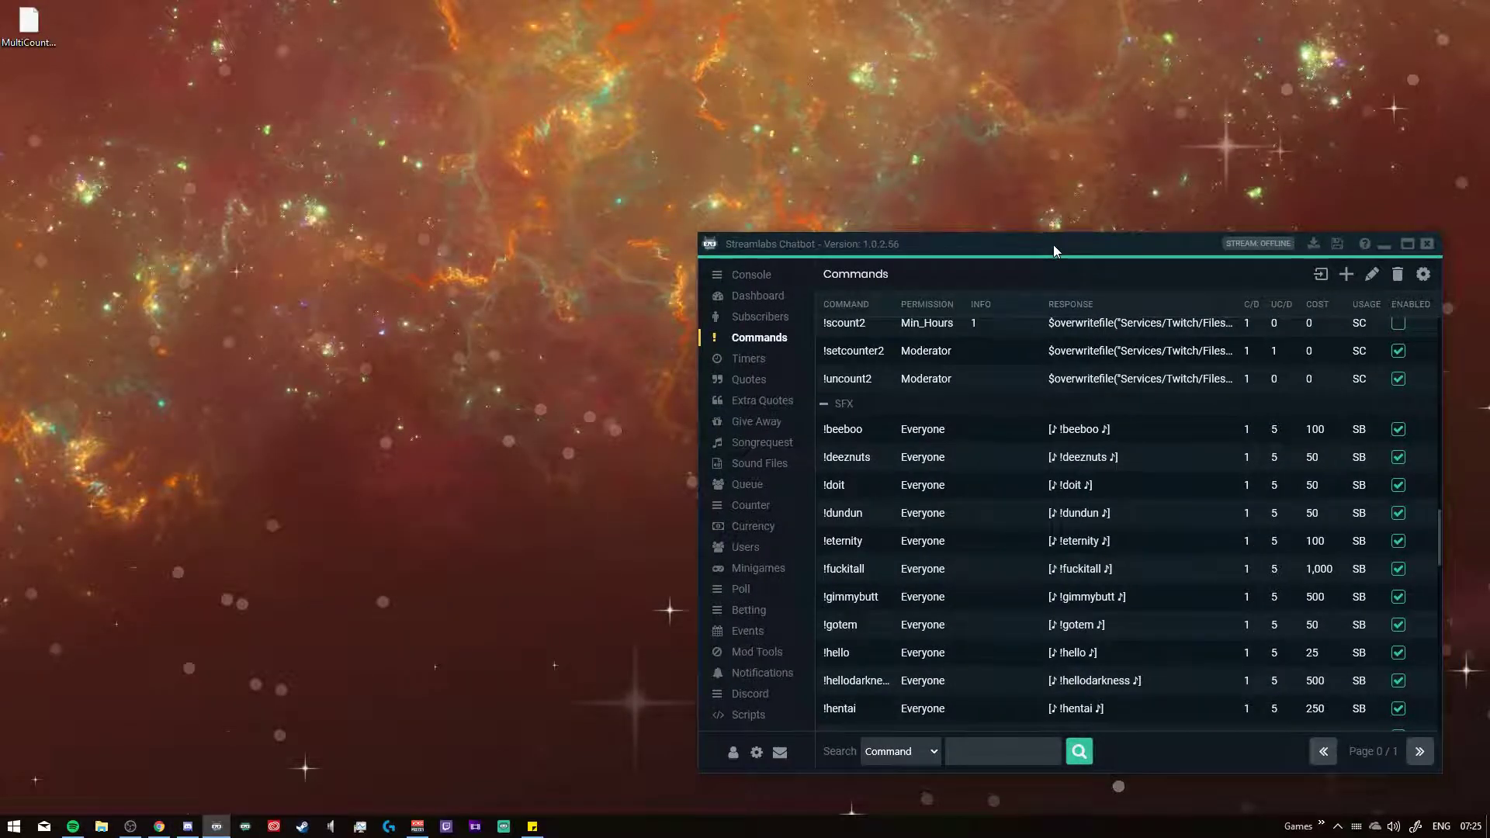
click(1322, 275)
double_click(1129, 364)
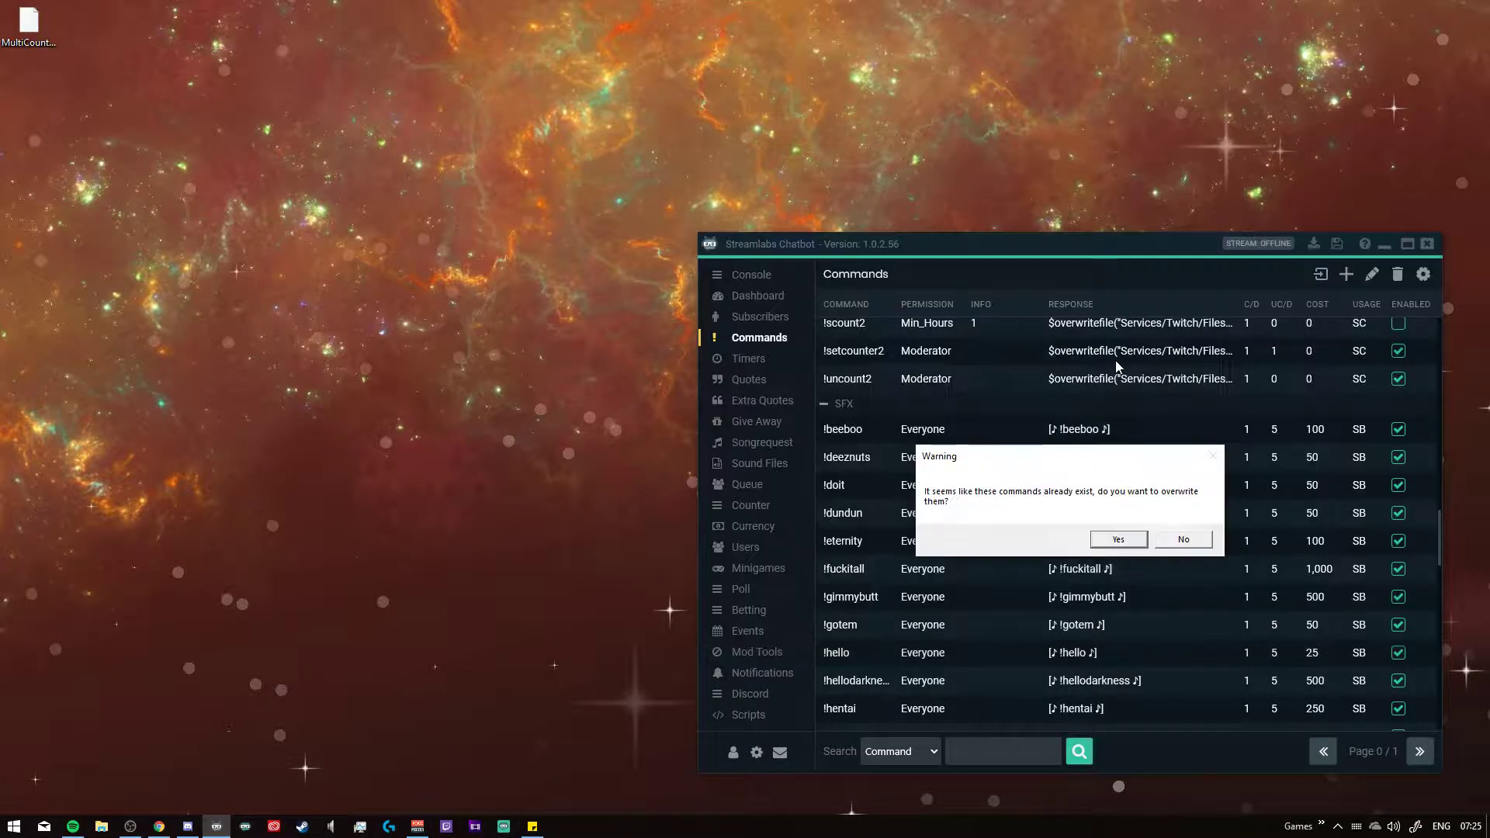
click(1115, 540)
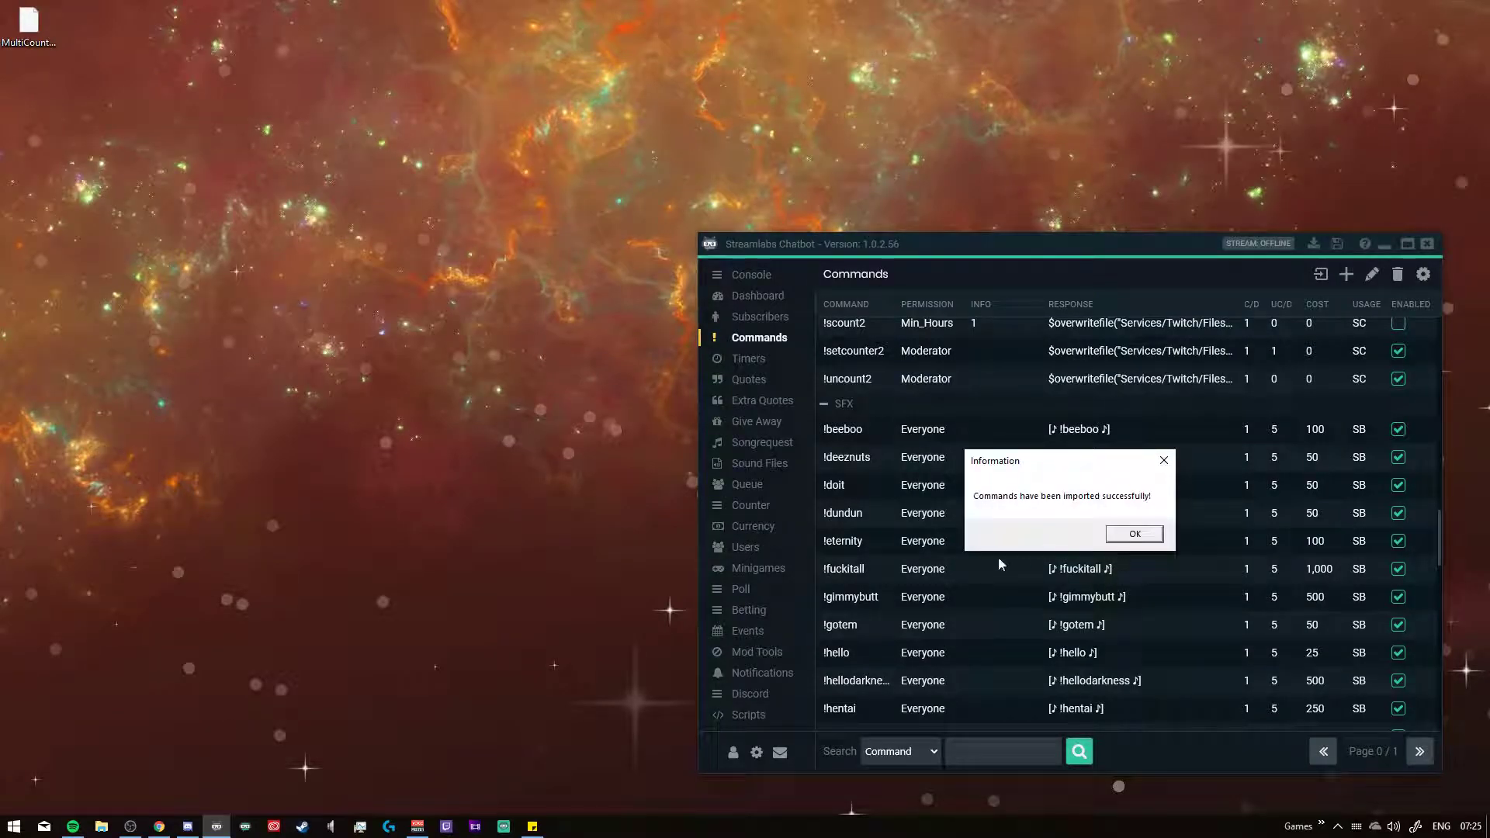
click(1135, 534)
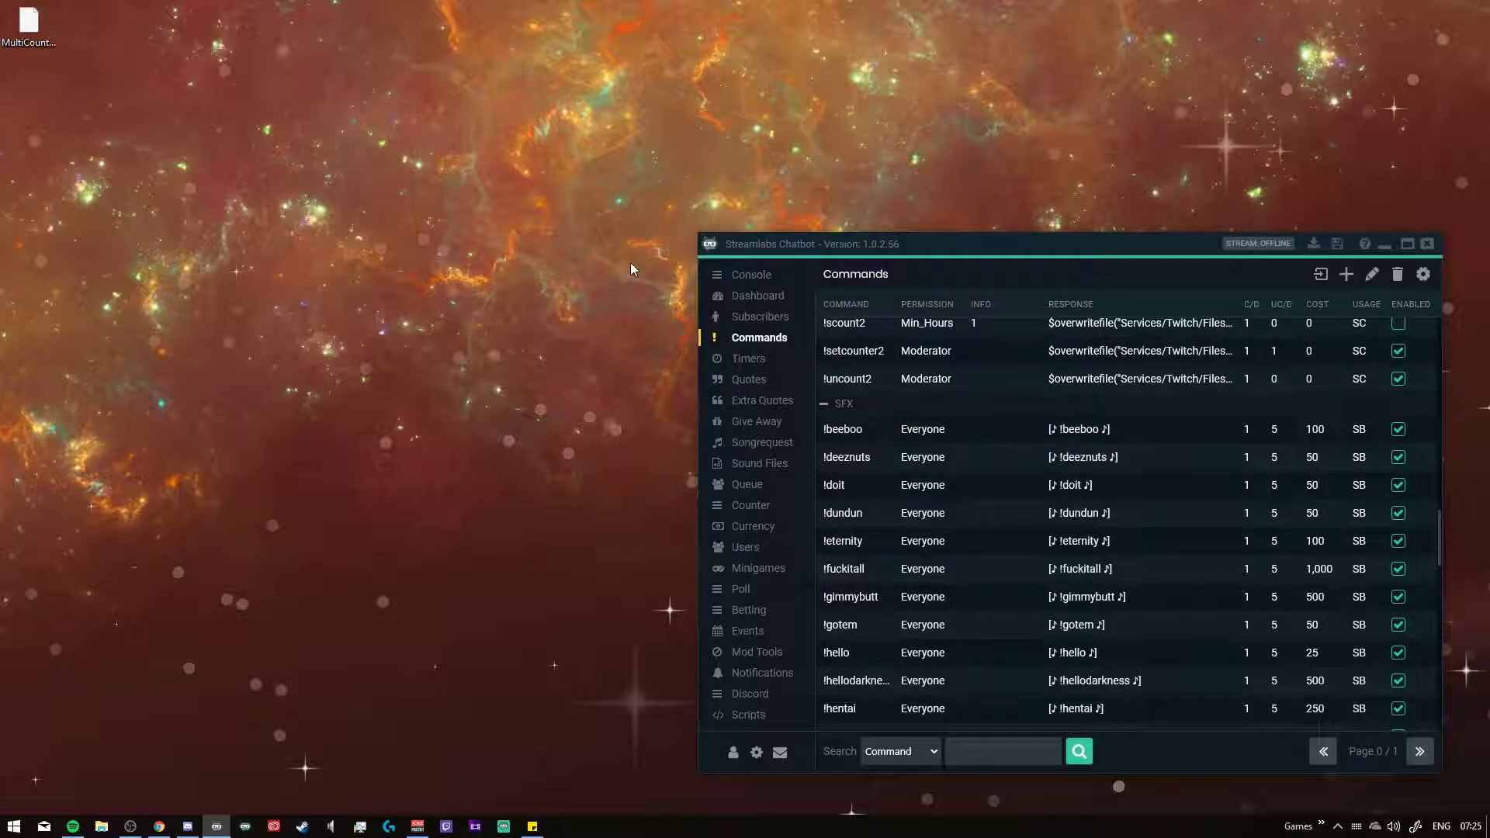
Reposition the chatbot window and bring up the Help (?) options
click(461, 323)
drag(969, 245, 998, 271)
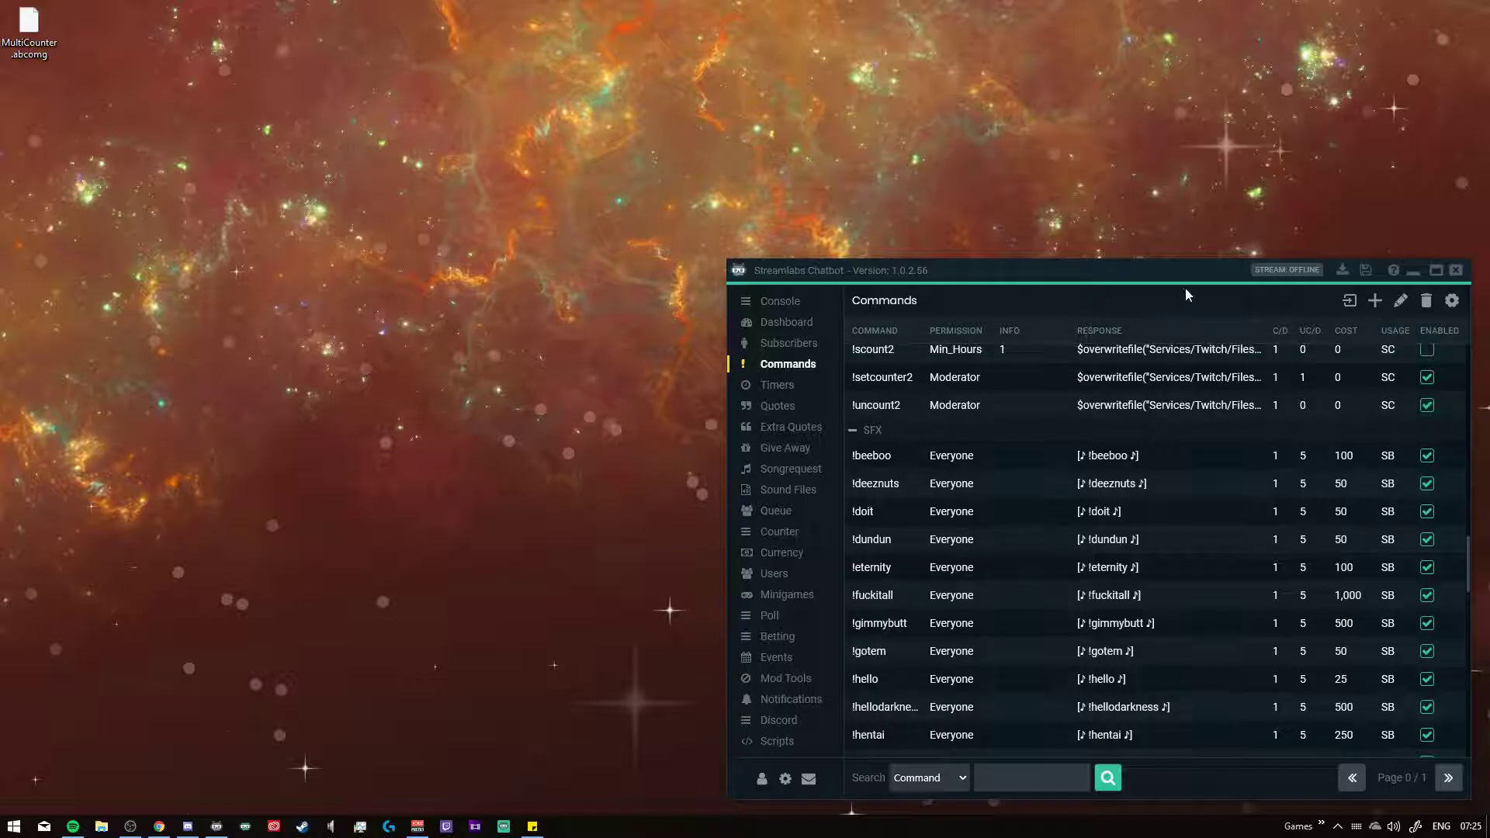
click(1394, 273)
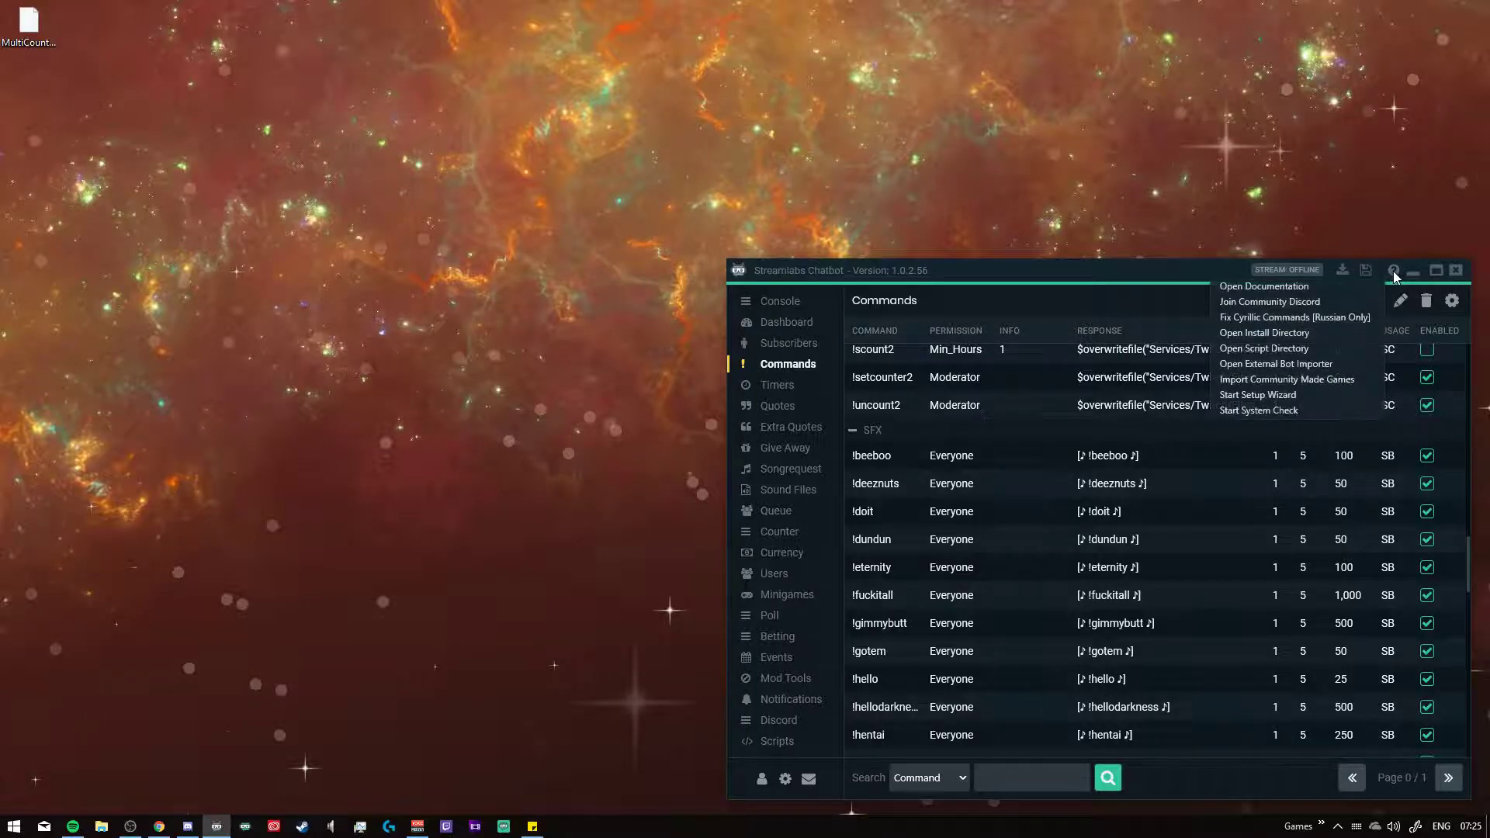
Open the install directory, go to Services\Twitch\Files and select the MultiCounter folder
click(1273, 334)
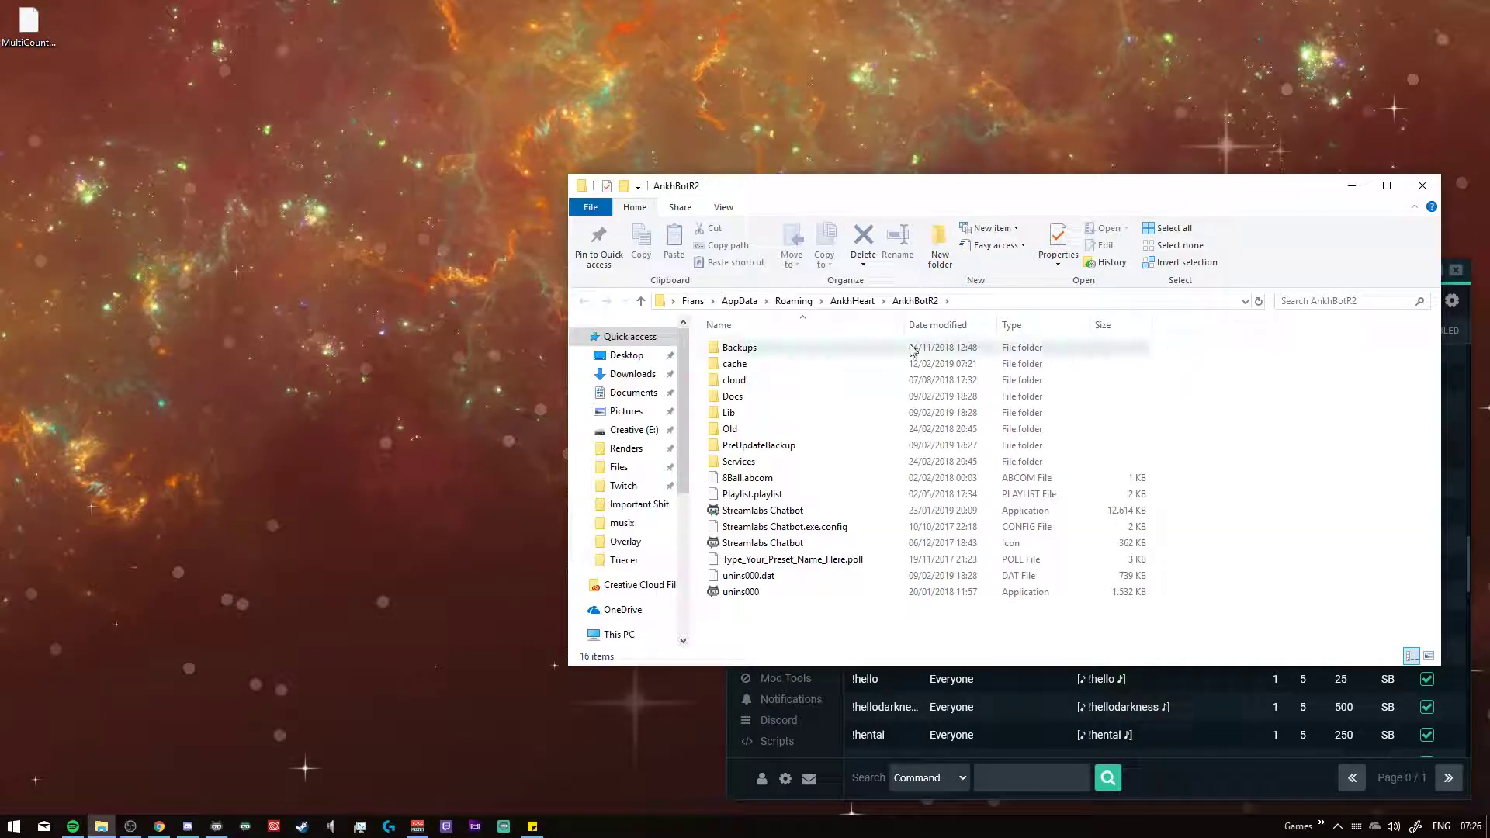
double_click(737, 463)
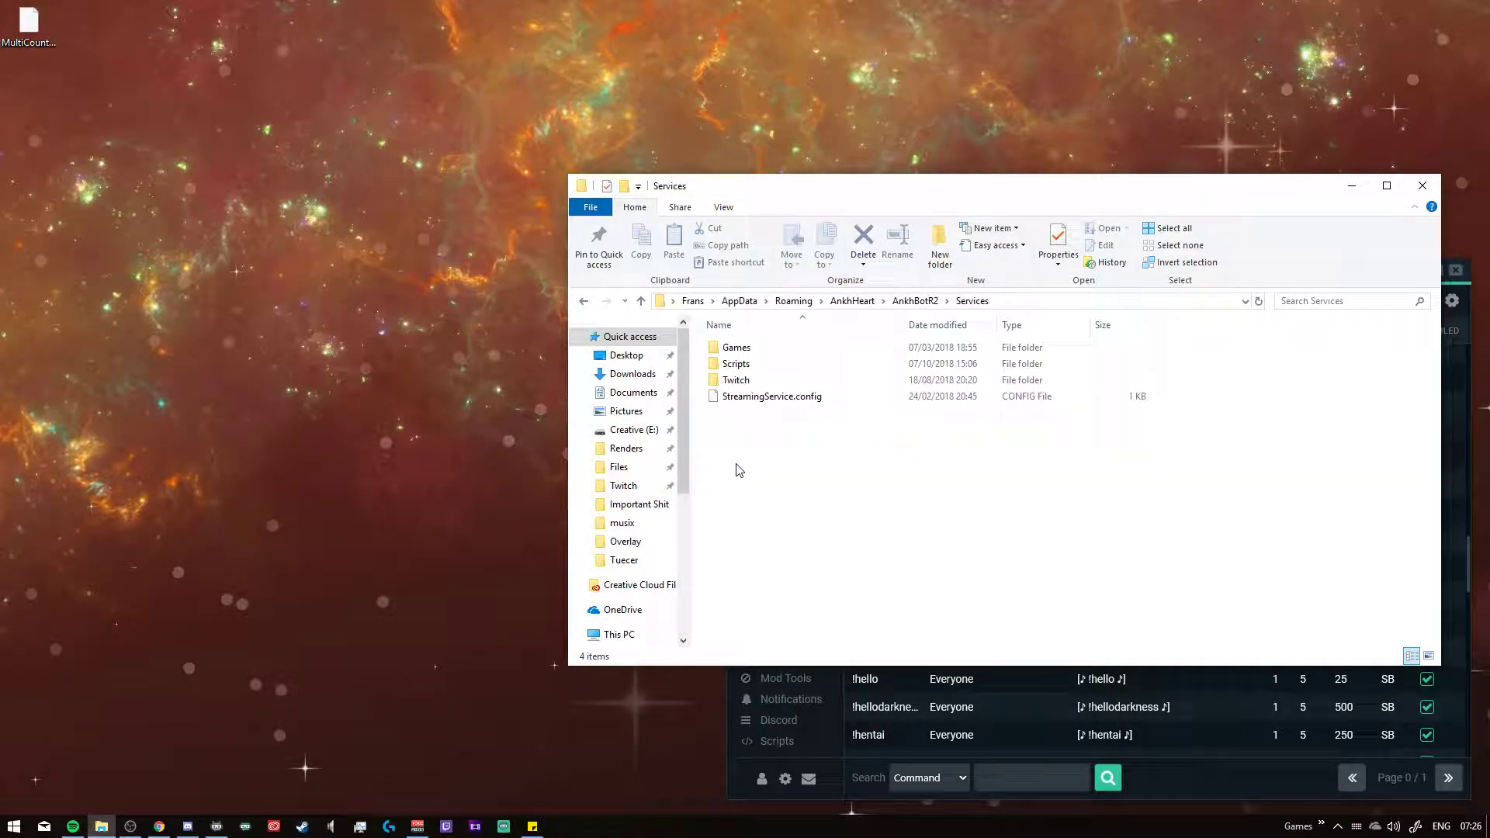
double_click(734, 380)
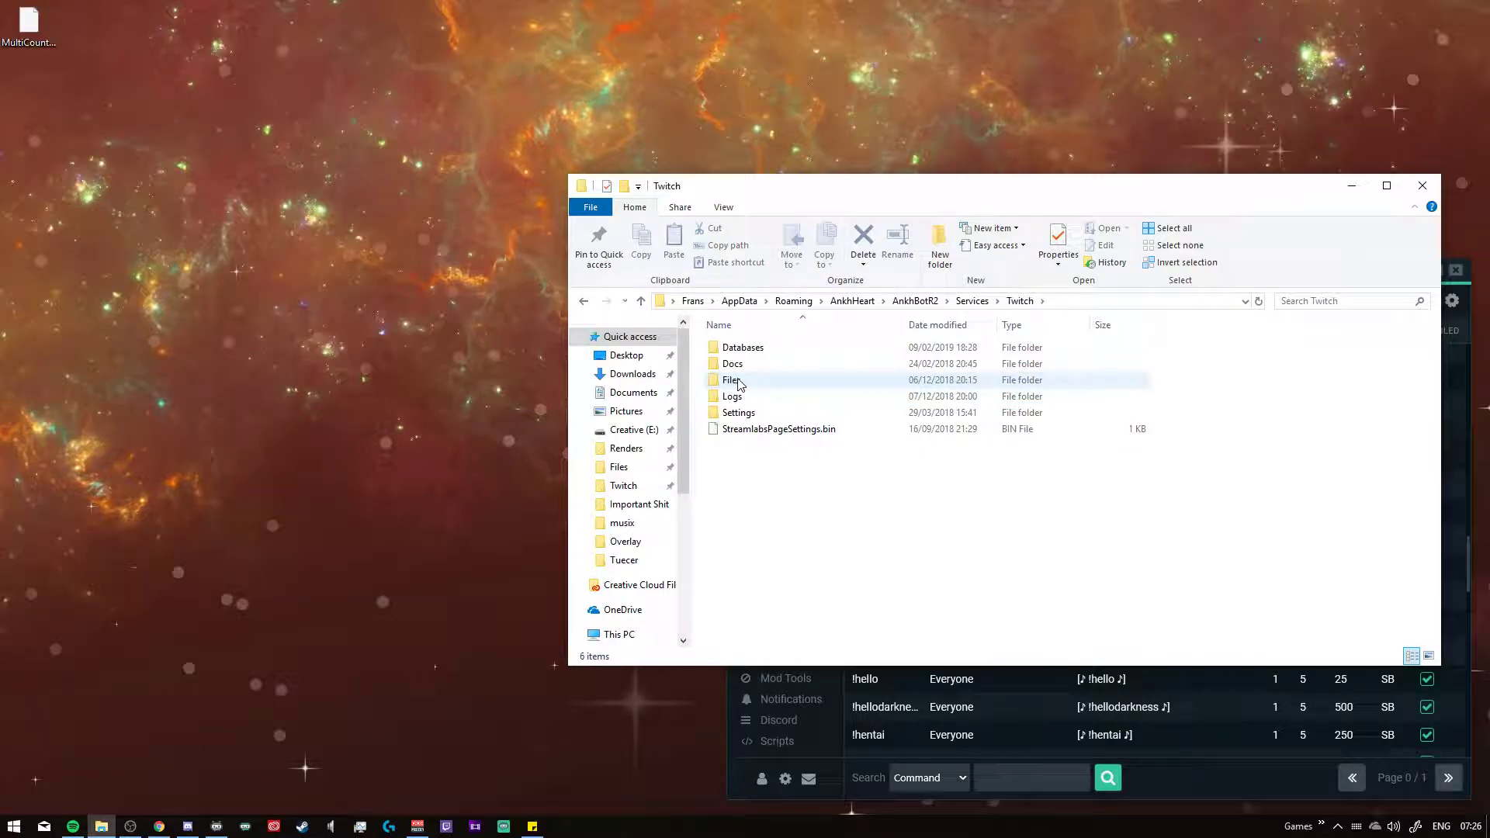
double_click(736, 381)
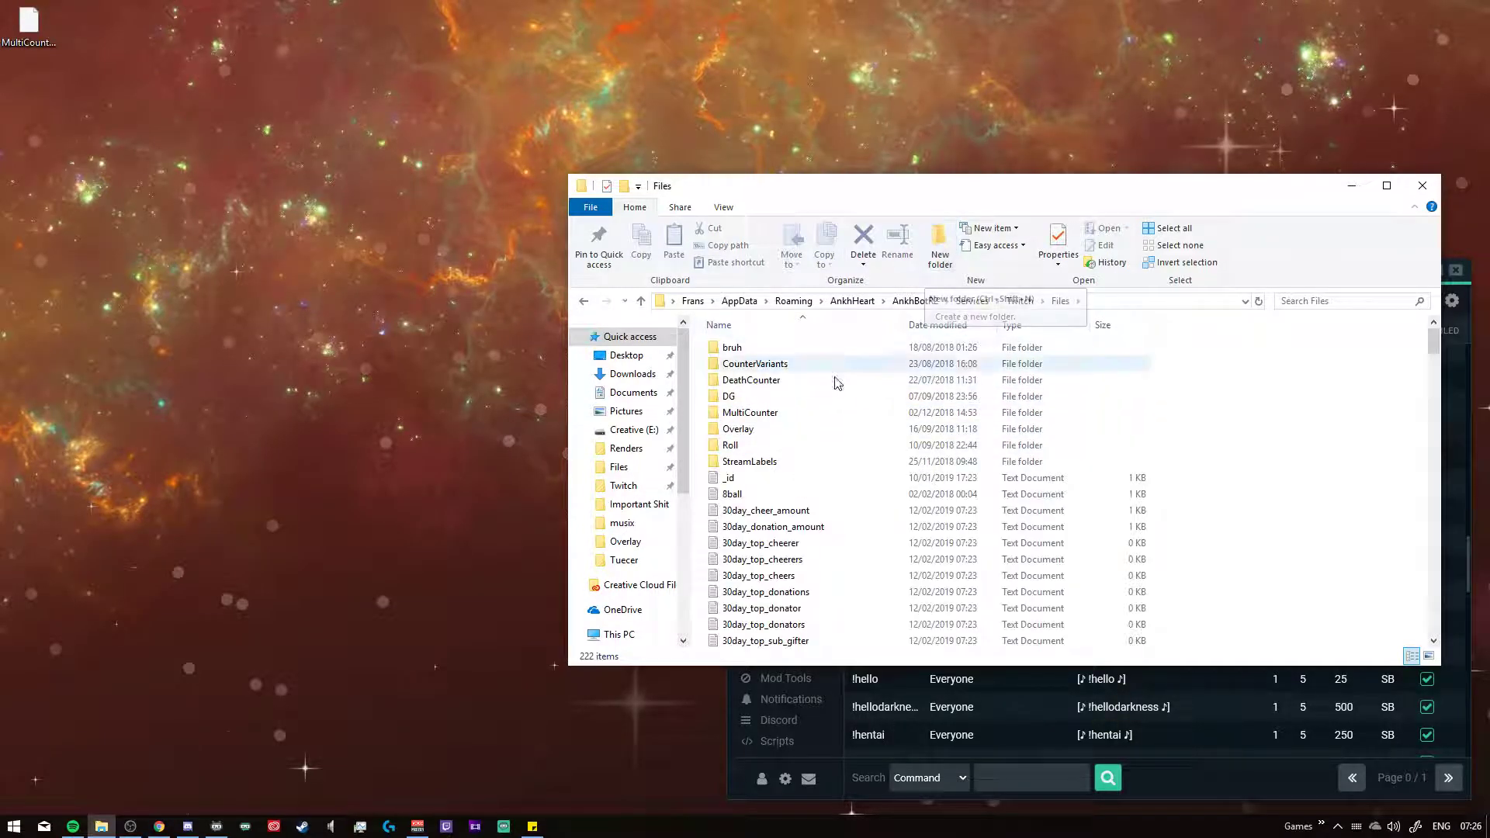
click(779, 416)
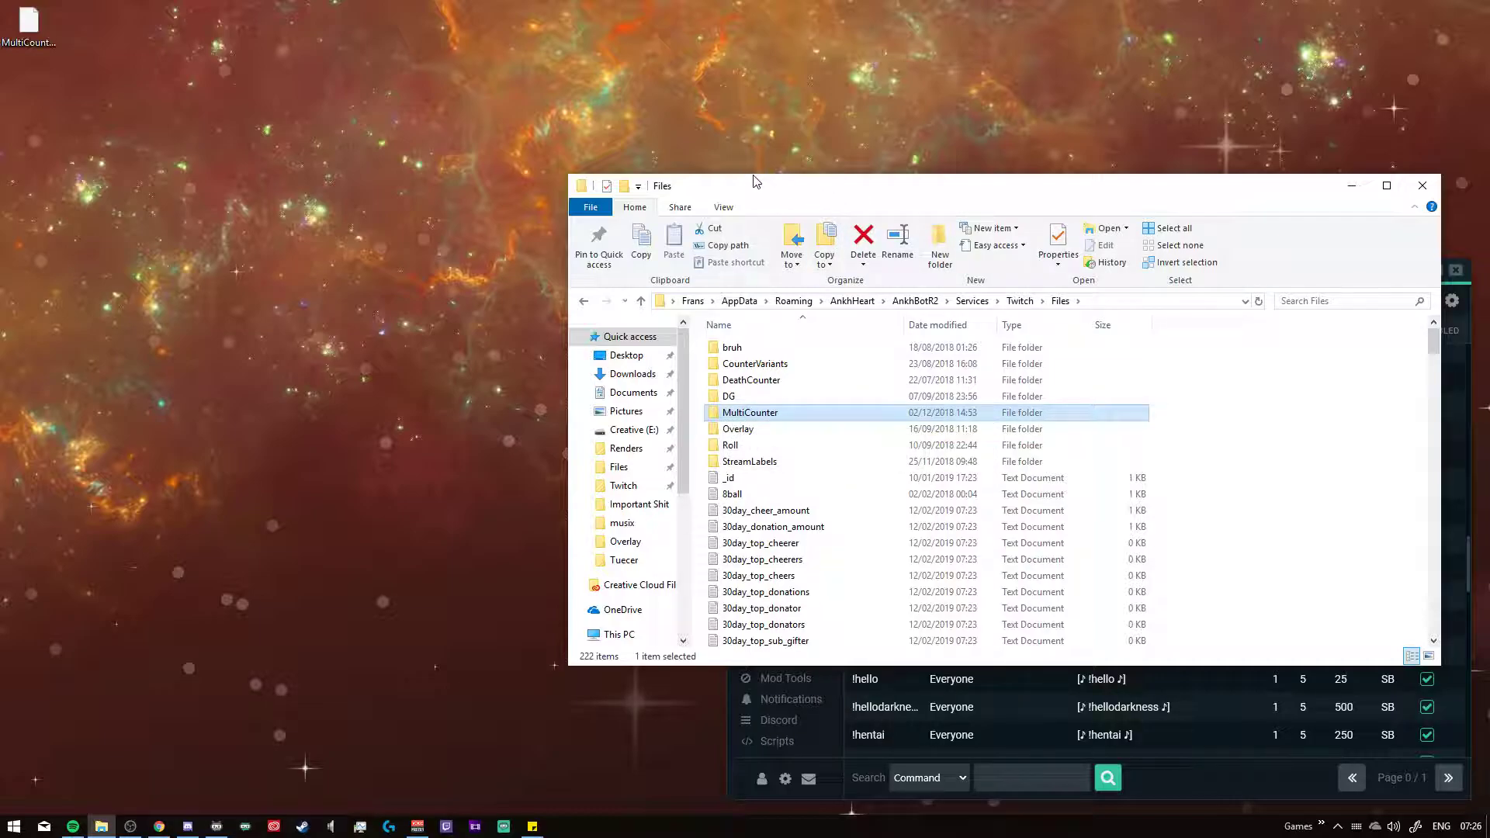
drag(755, 180, 702, 168)
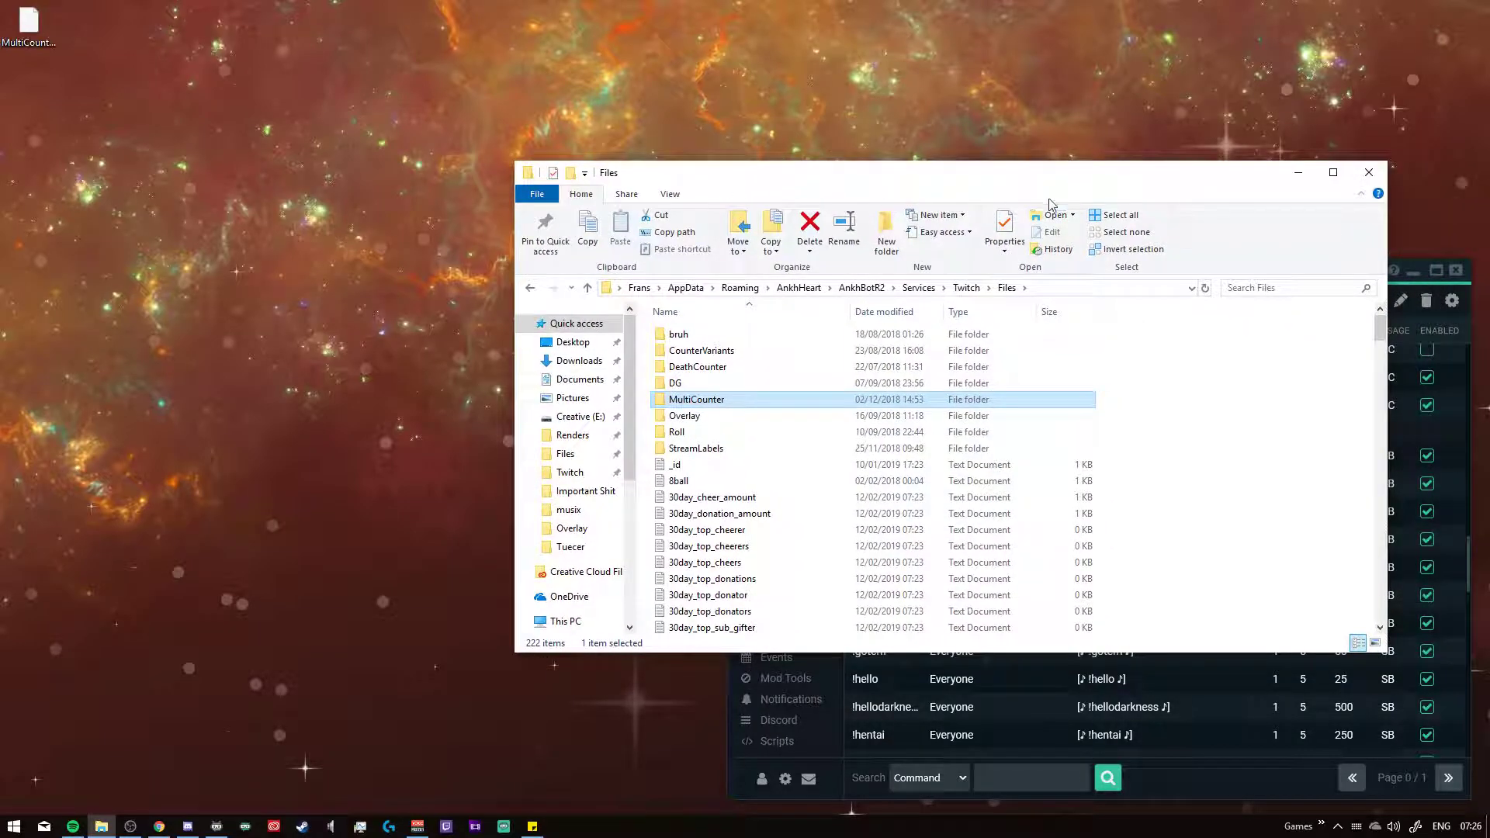
In the console, send !testmakecounterfiles, then !newcounter Death s to create a Deaths counter
click(1367, 172)
click(795, 304)
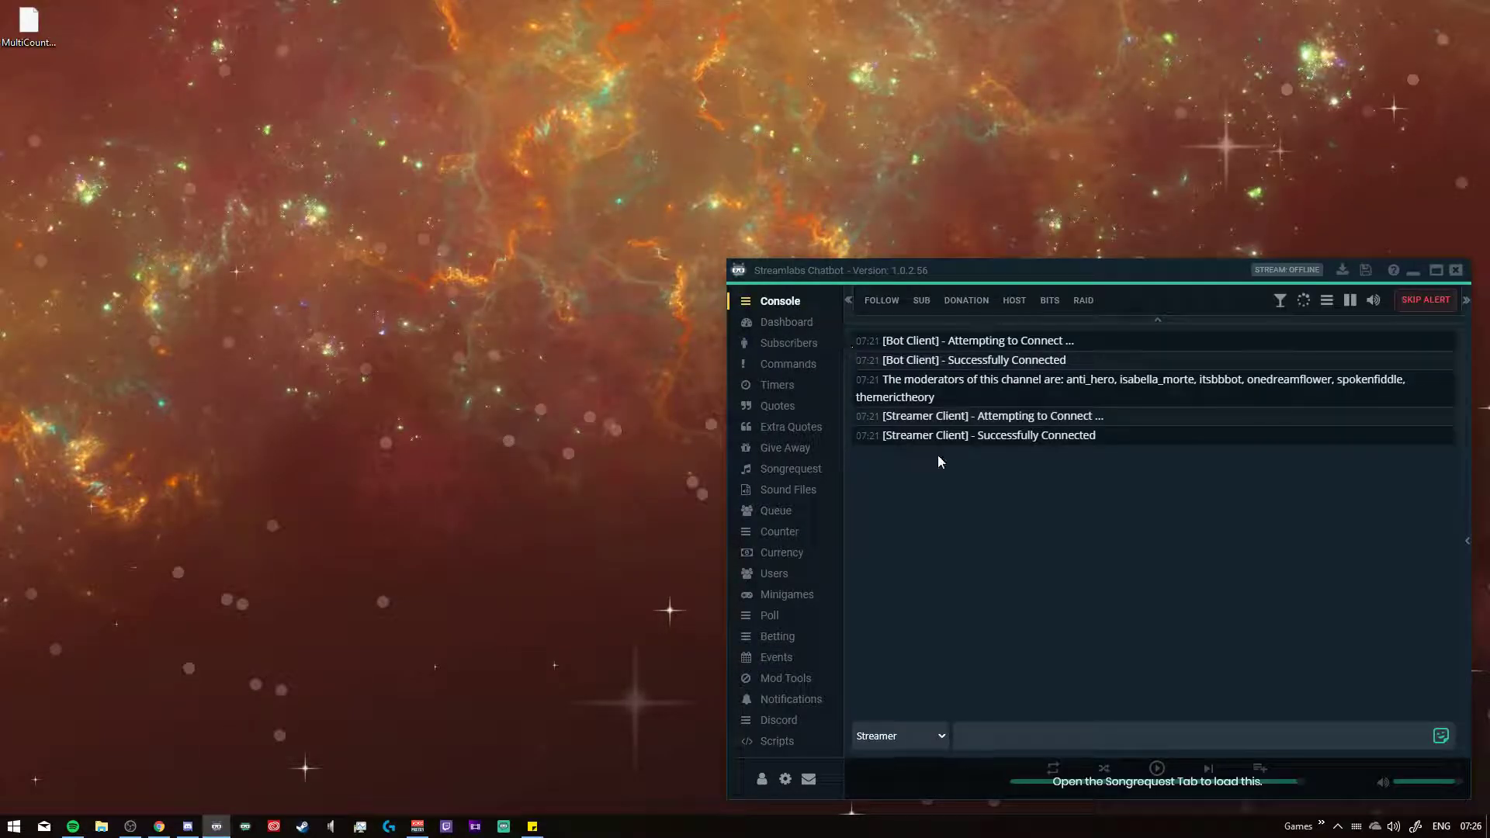
click(1077, 737)
text(!testmakecounterfiles)
key(Return)
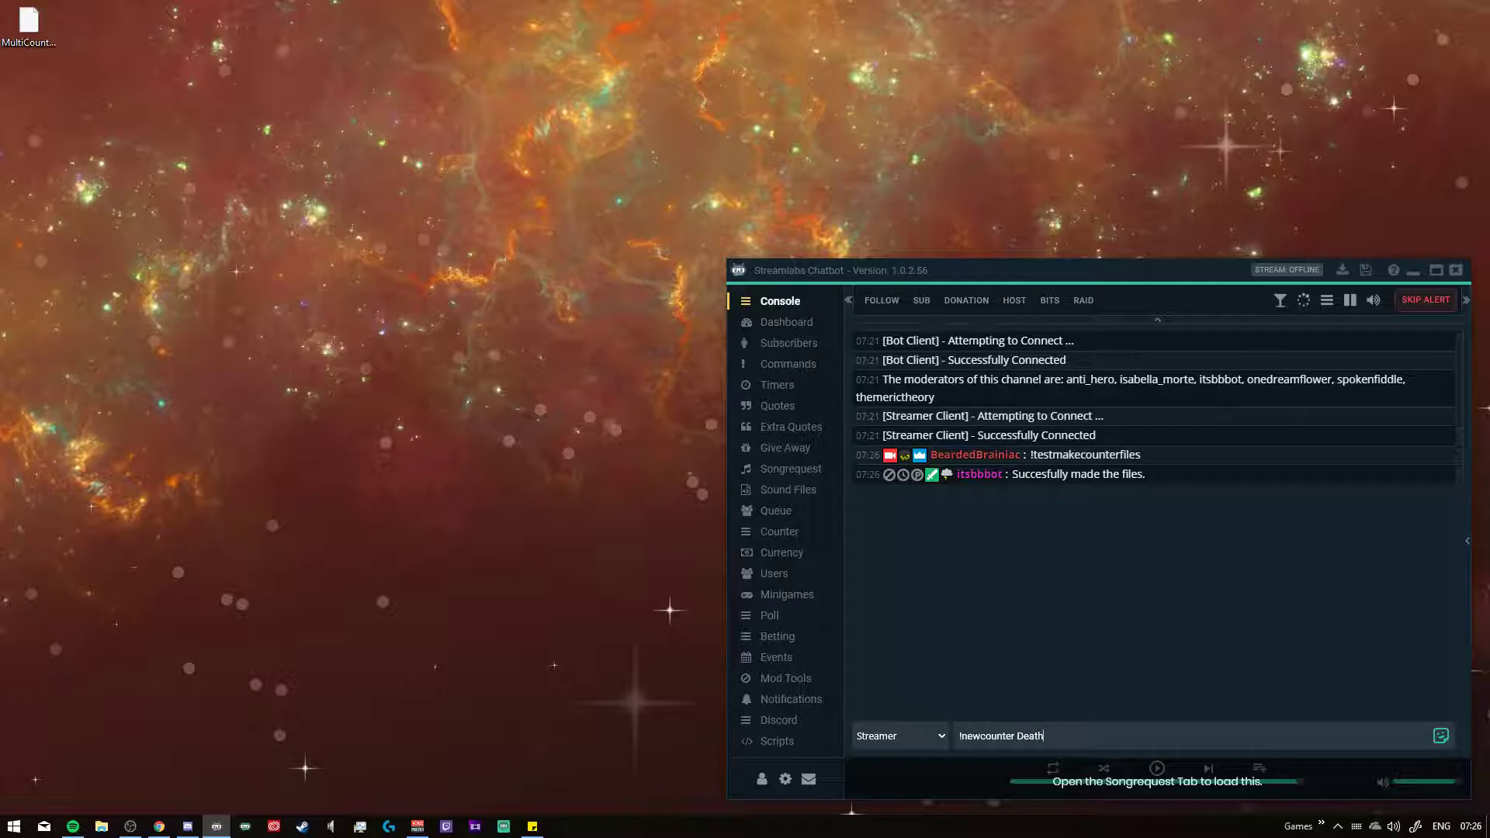
key(Return)
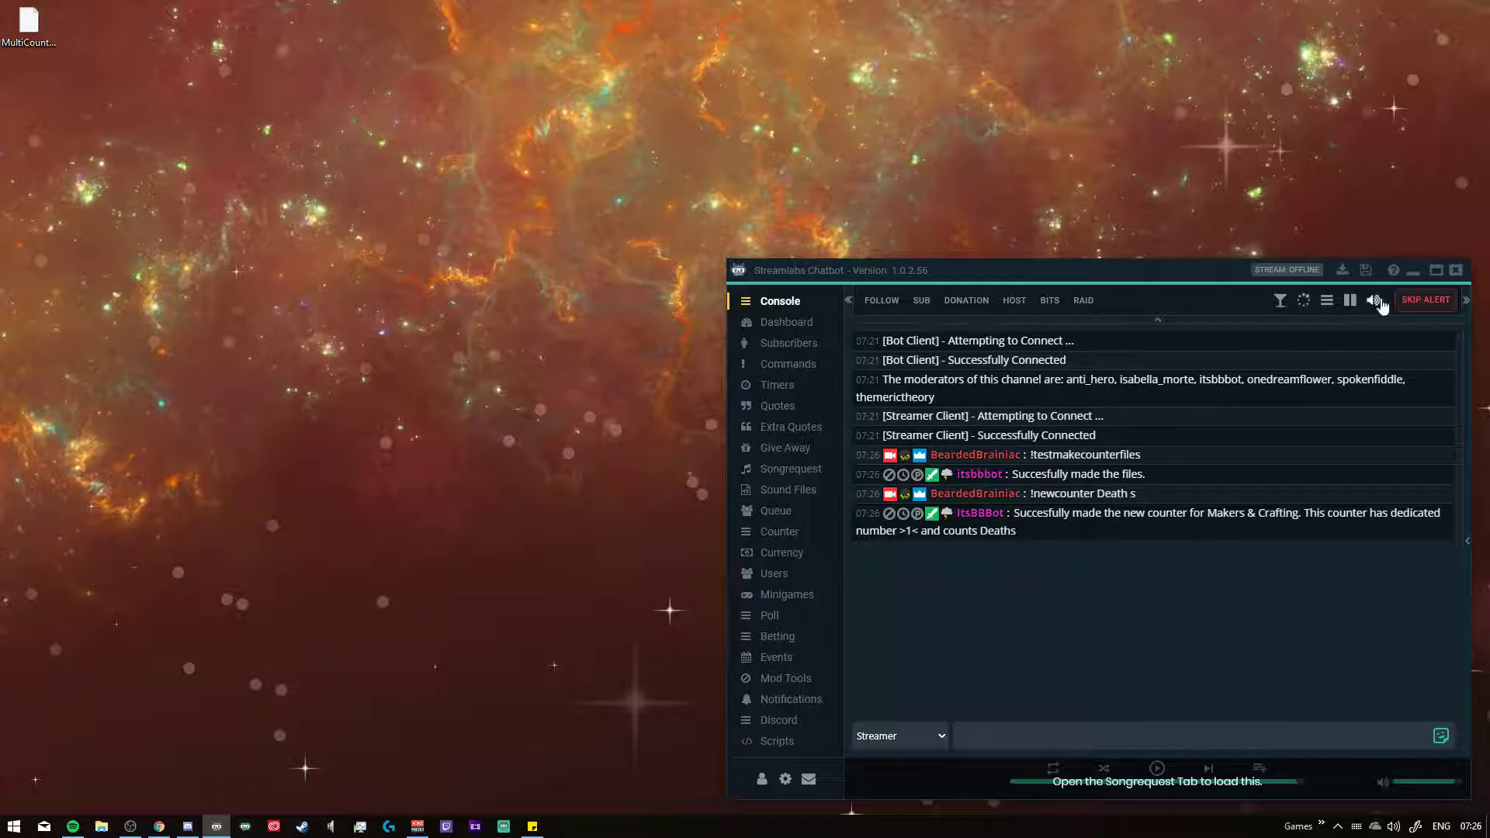
click(1394, 270)
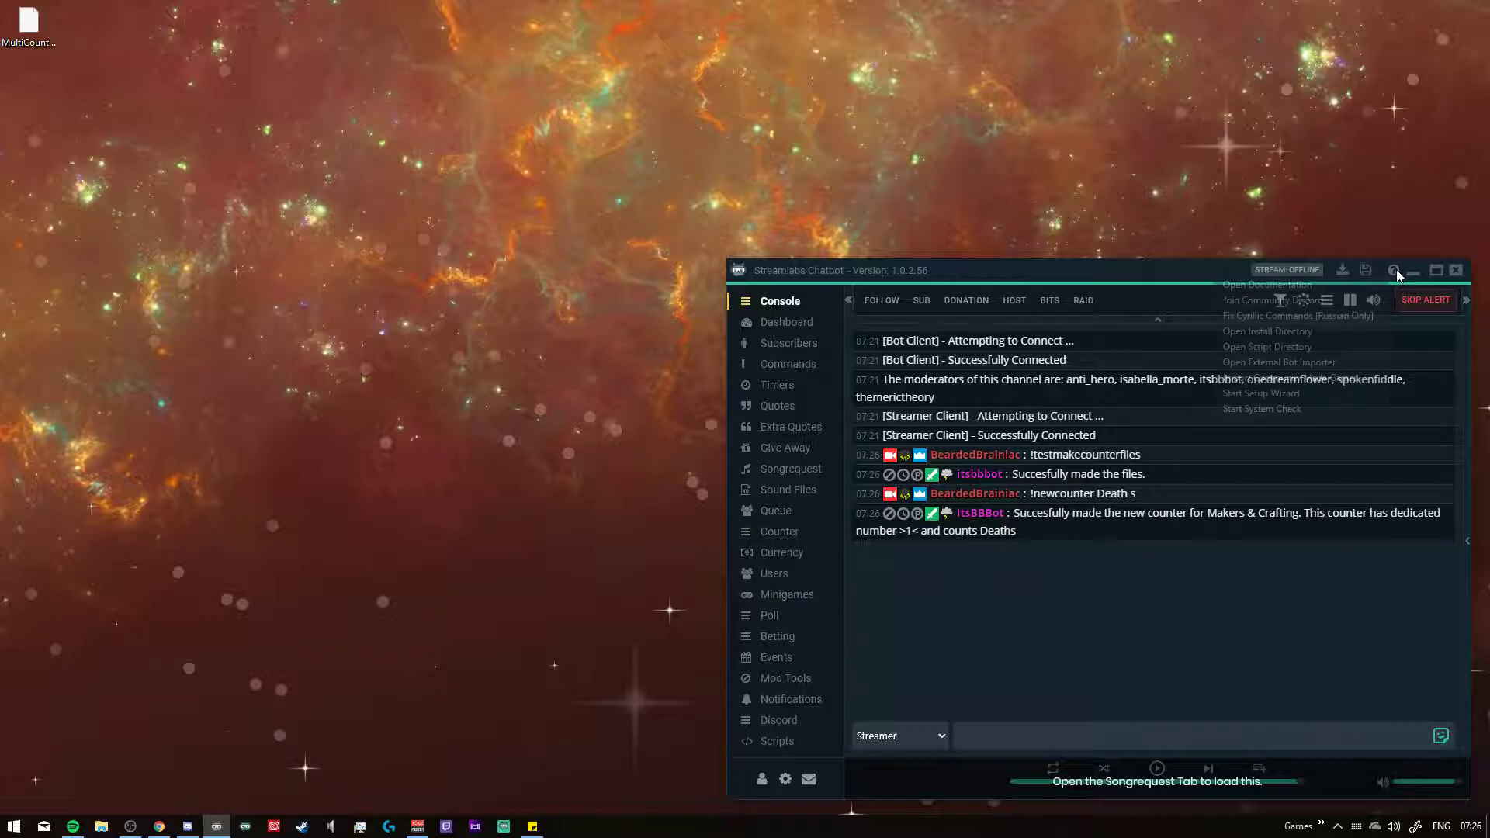
Open the install directory and go into Services\Twitch\Files\MultiCounter
click(1291, 332)
double_click(687, 449)
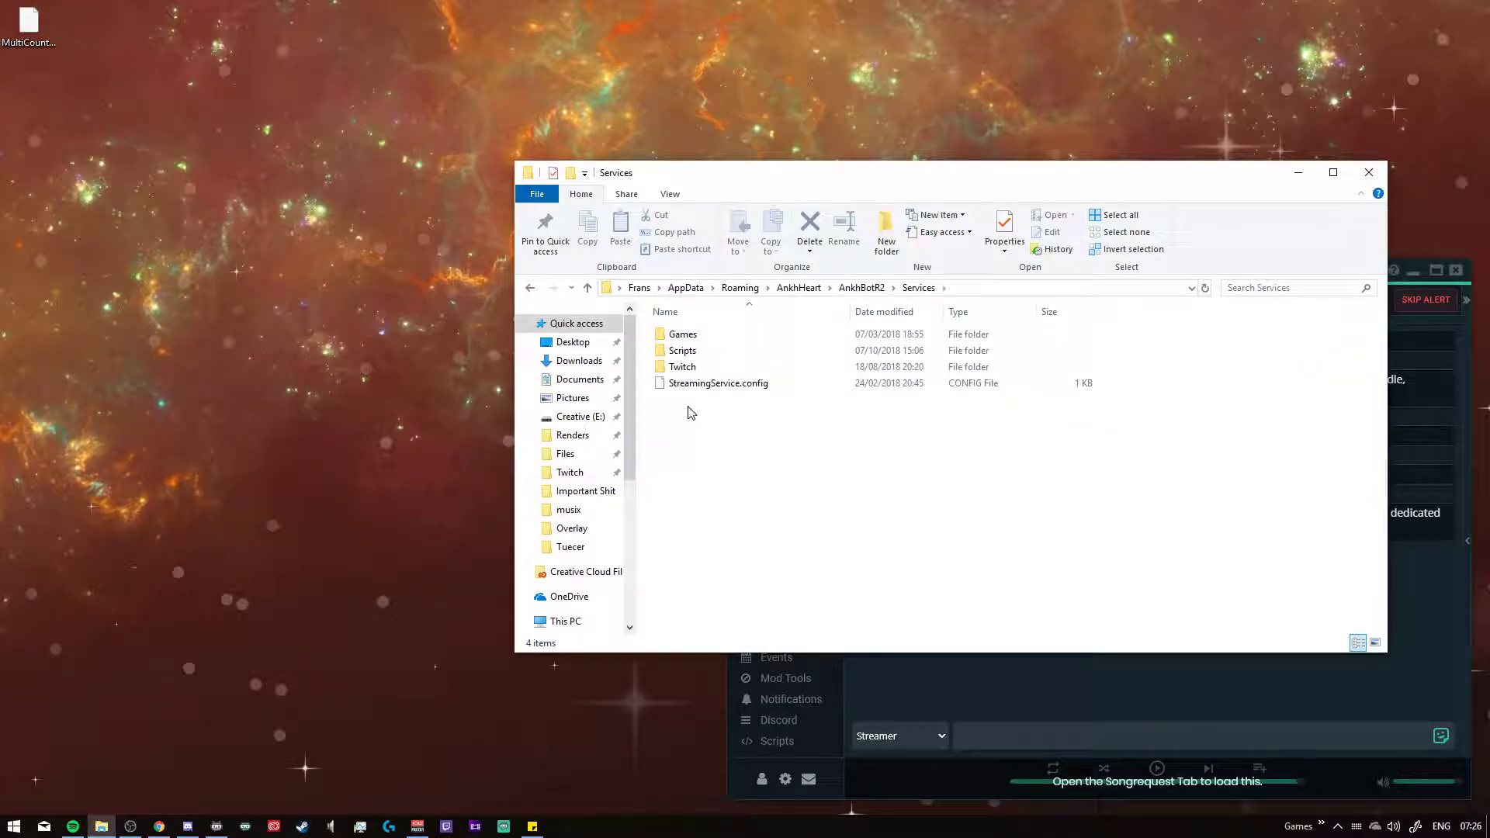
double_click(690, 367)
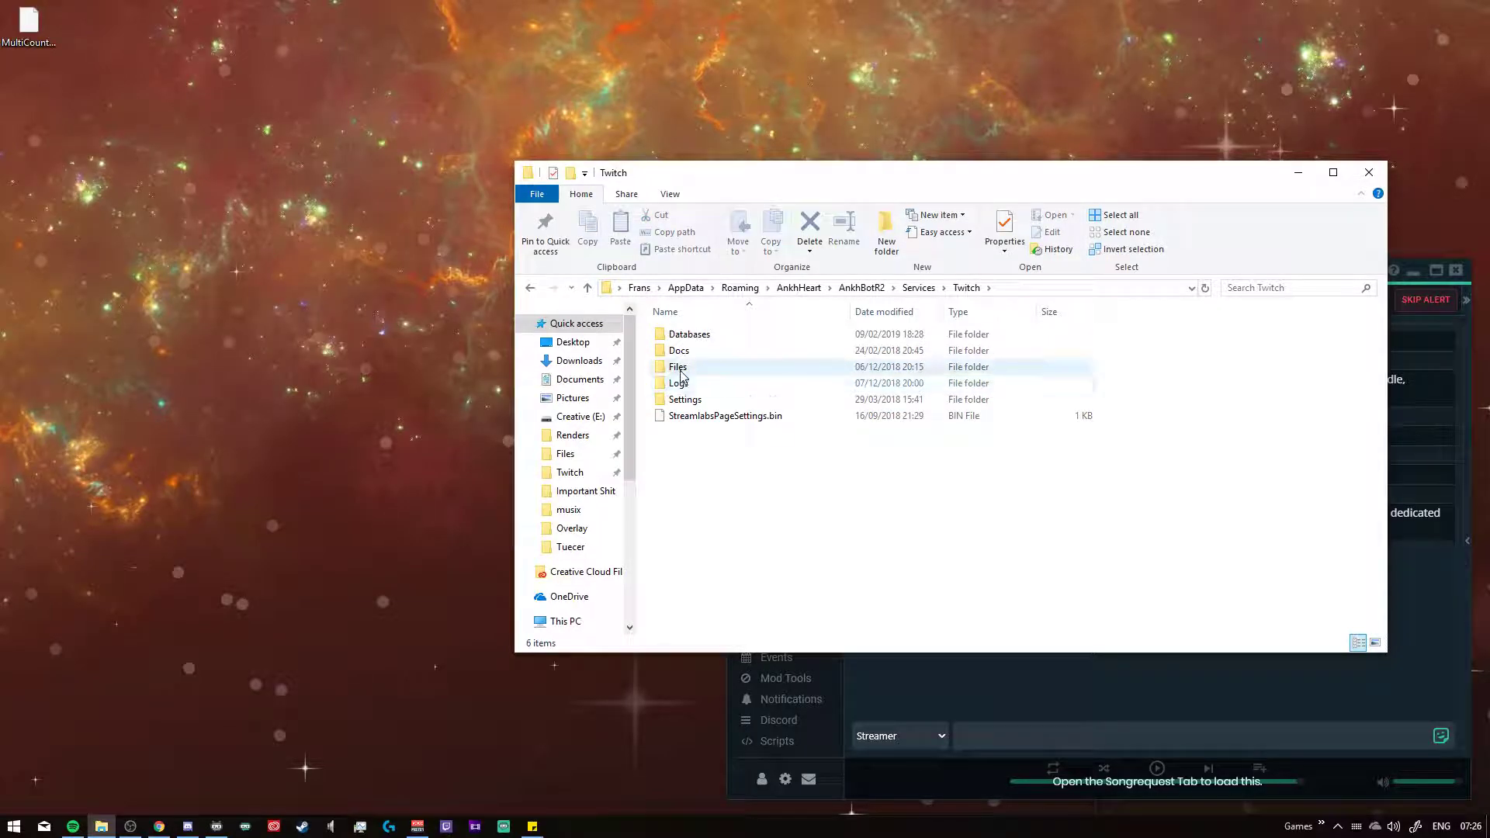
double_click(691, 367)
double_click(698, 401)
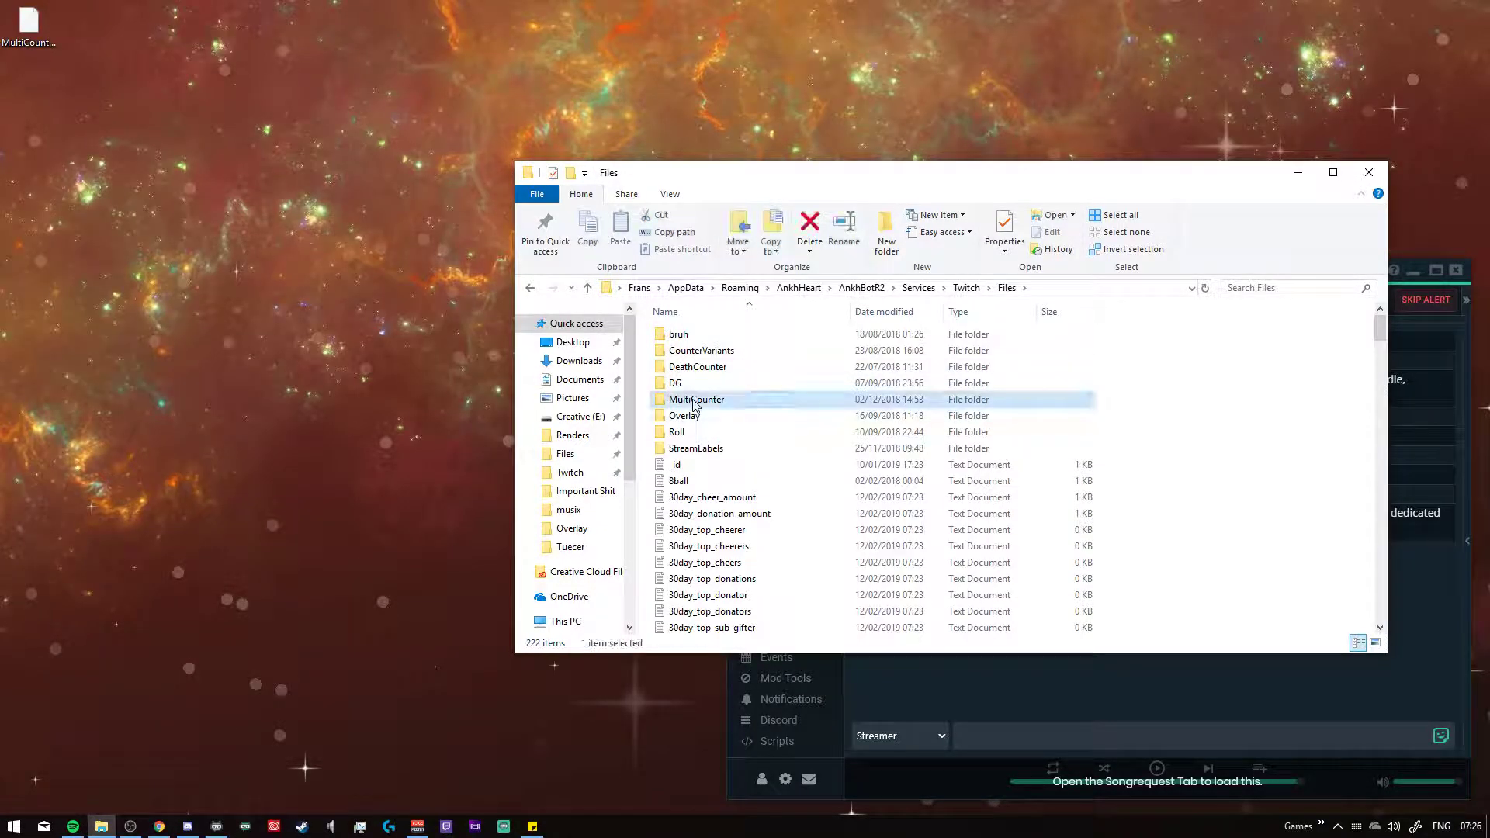
Check the '1 count total', '1 name' and '1 count' counter files in Notepad
scroll(693, 358, down, 15)
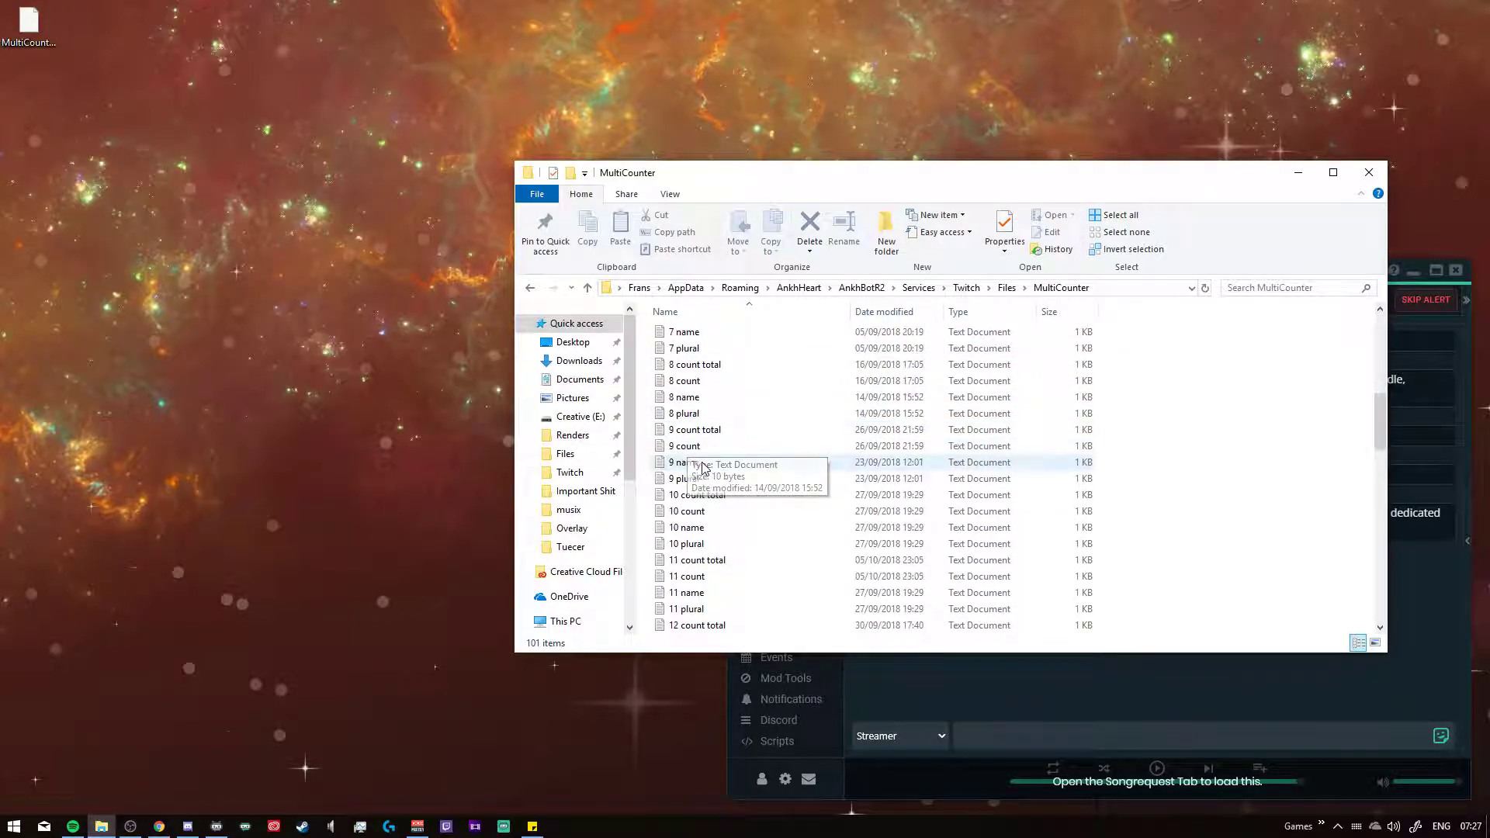
scroll(706, 479, down, 5)
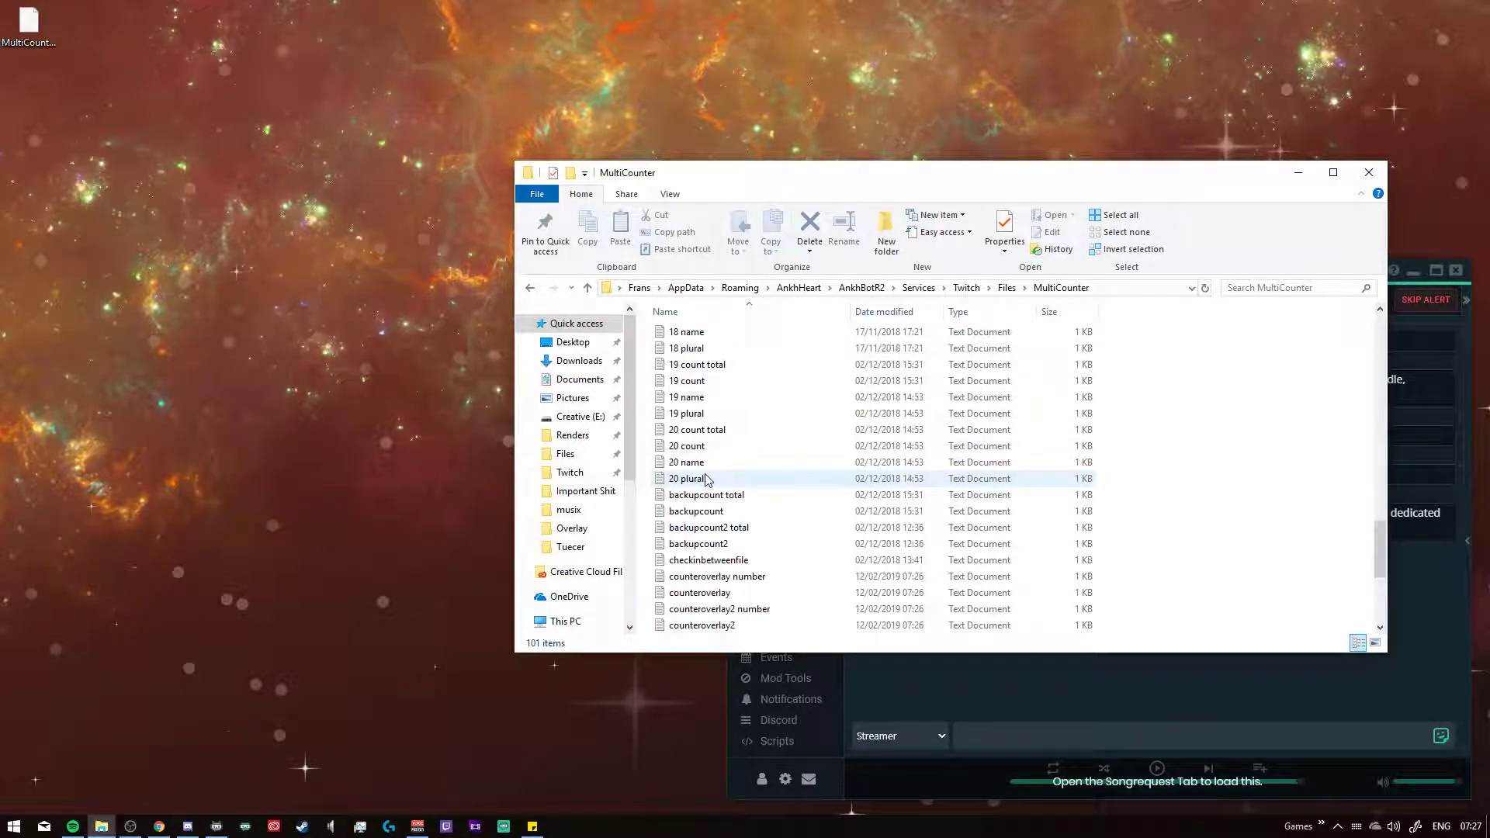
scroll(706, 479, up, 11)
scroll(706, 479, up, 5)
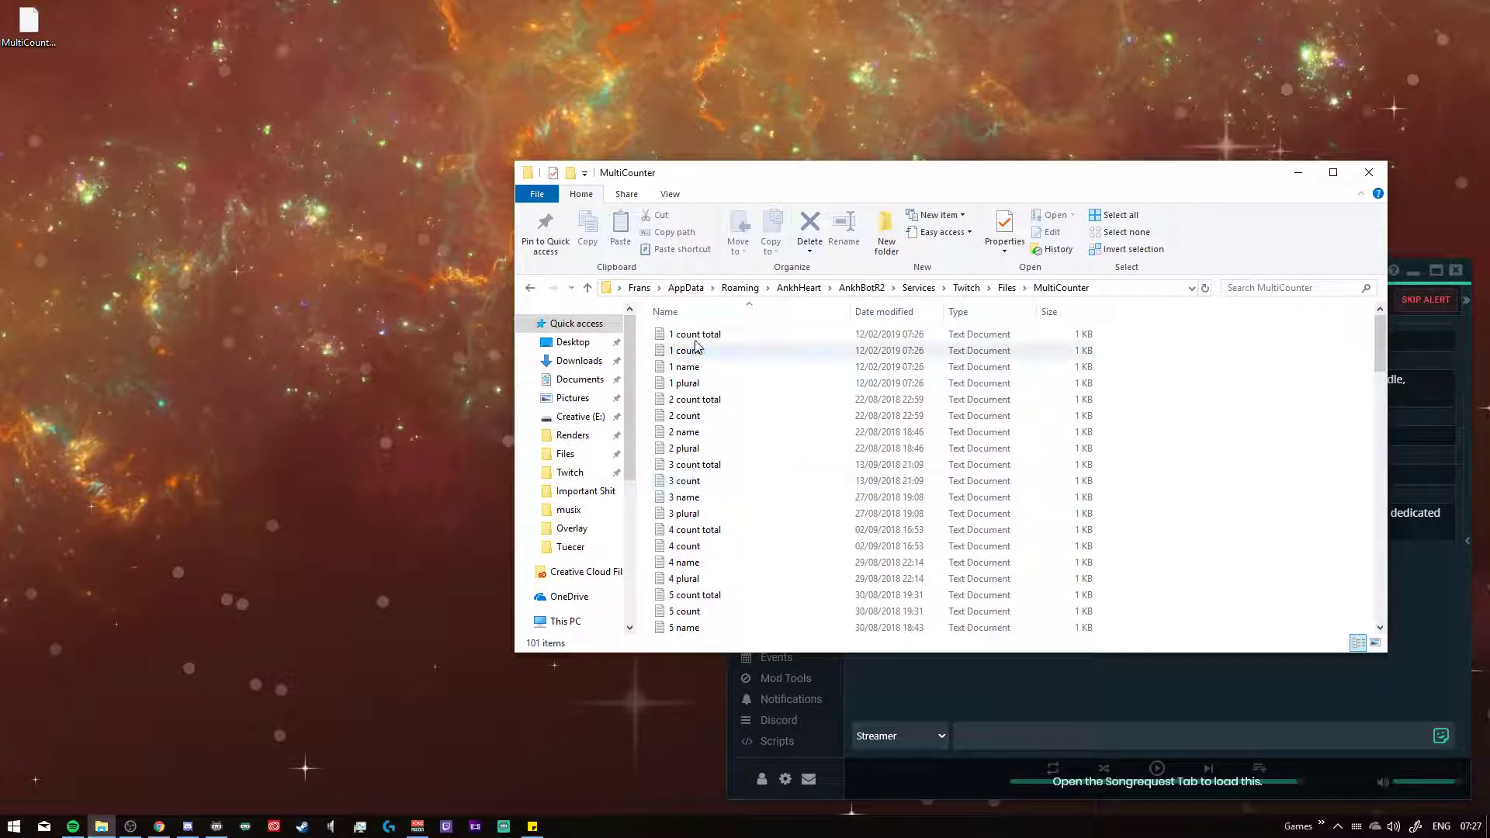
double_click(694, 334)
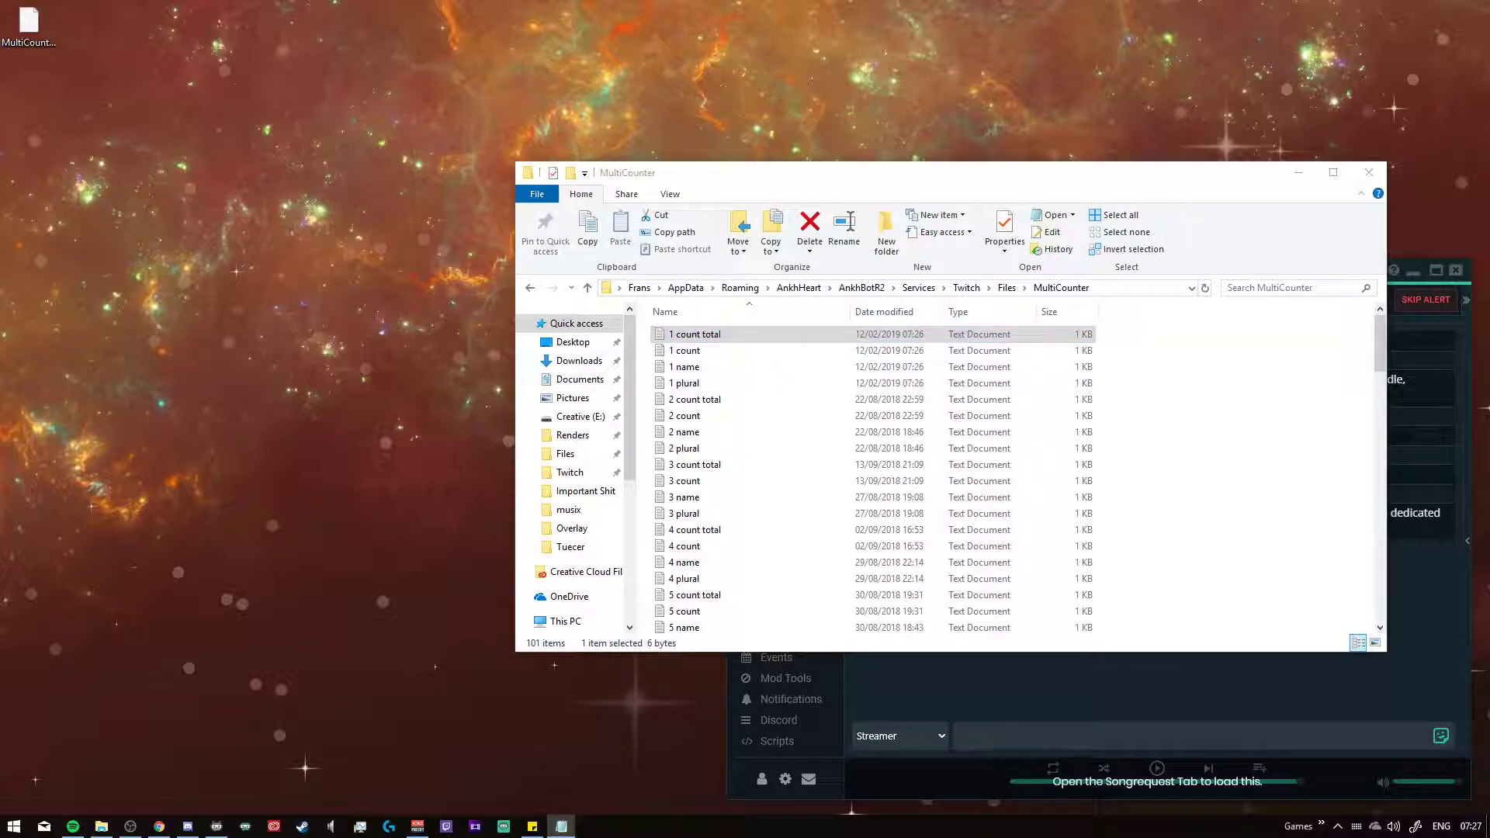
double_click(688, 367)
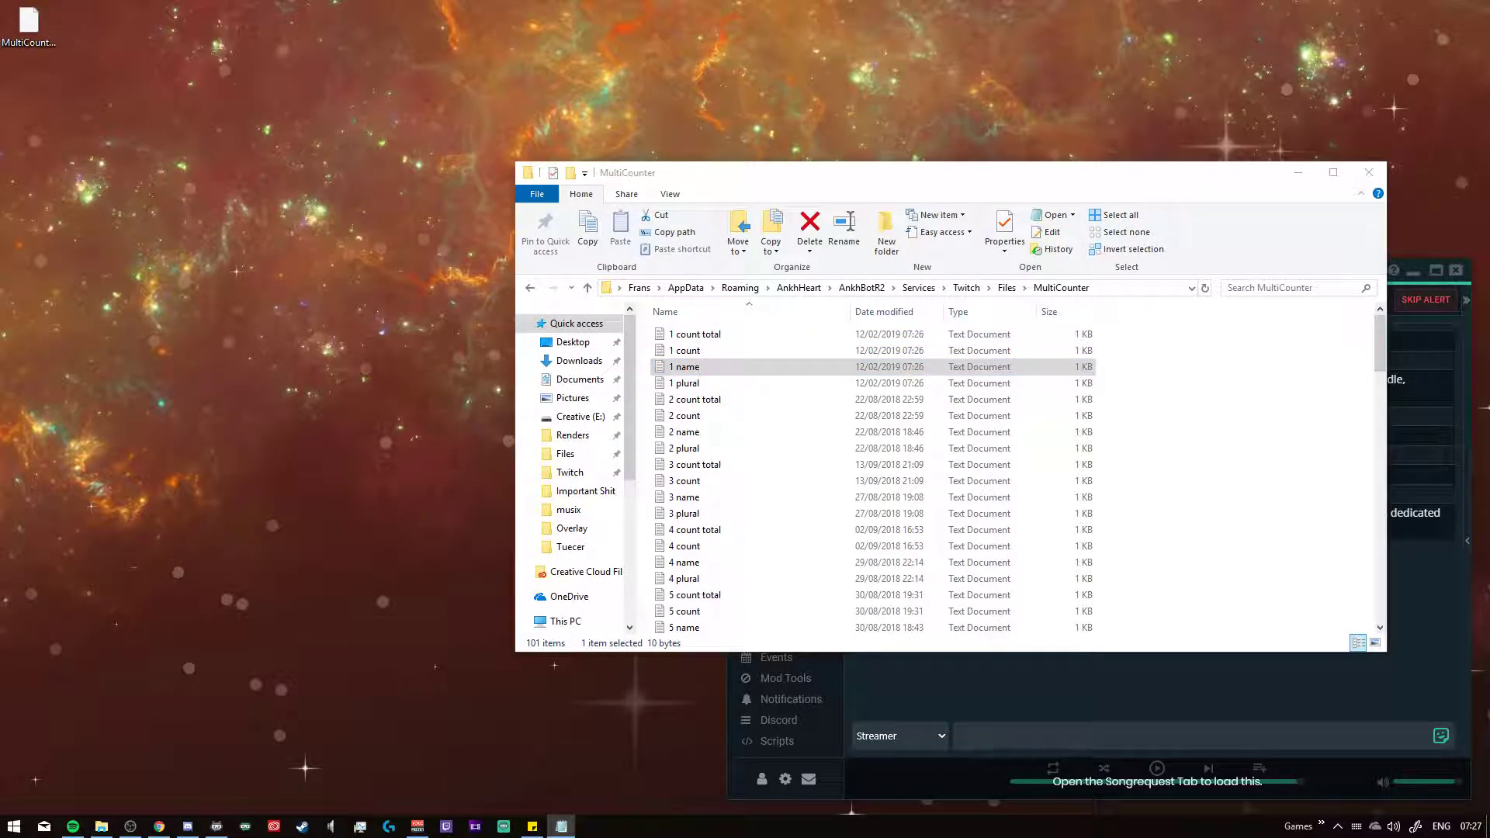
click(1422, 164)
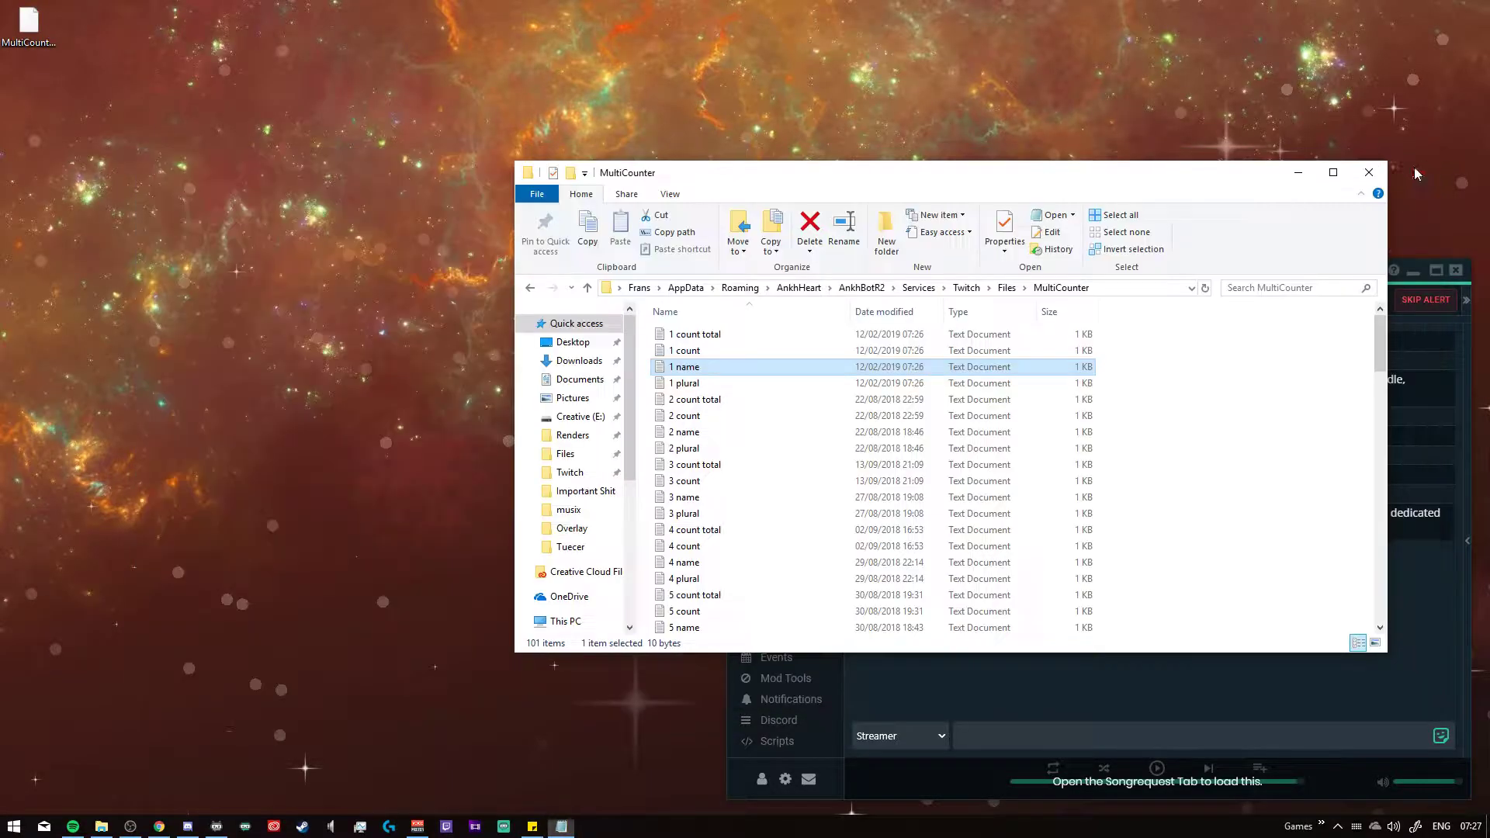
double_click(745, 336)
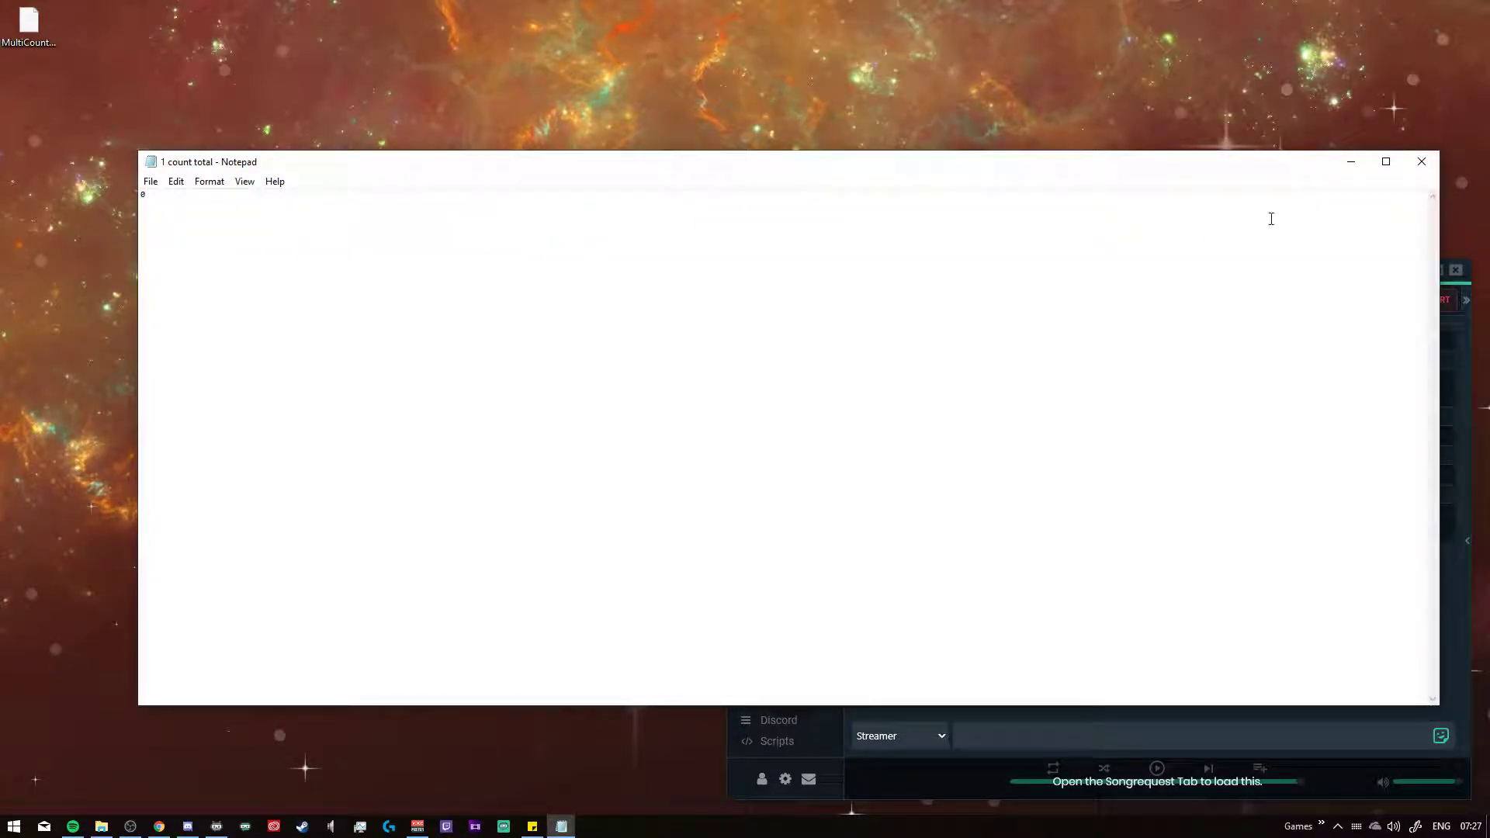
click(1422, 162)
double_click(699, 352)
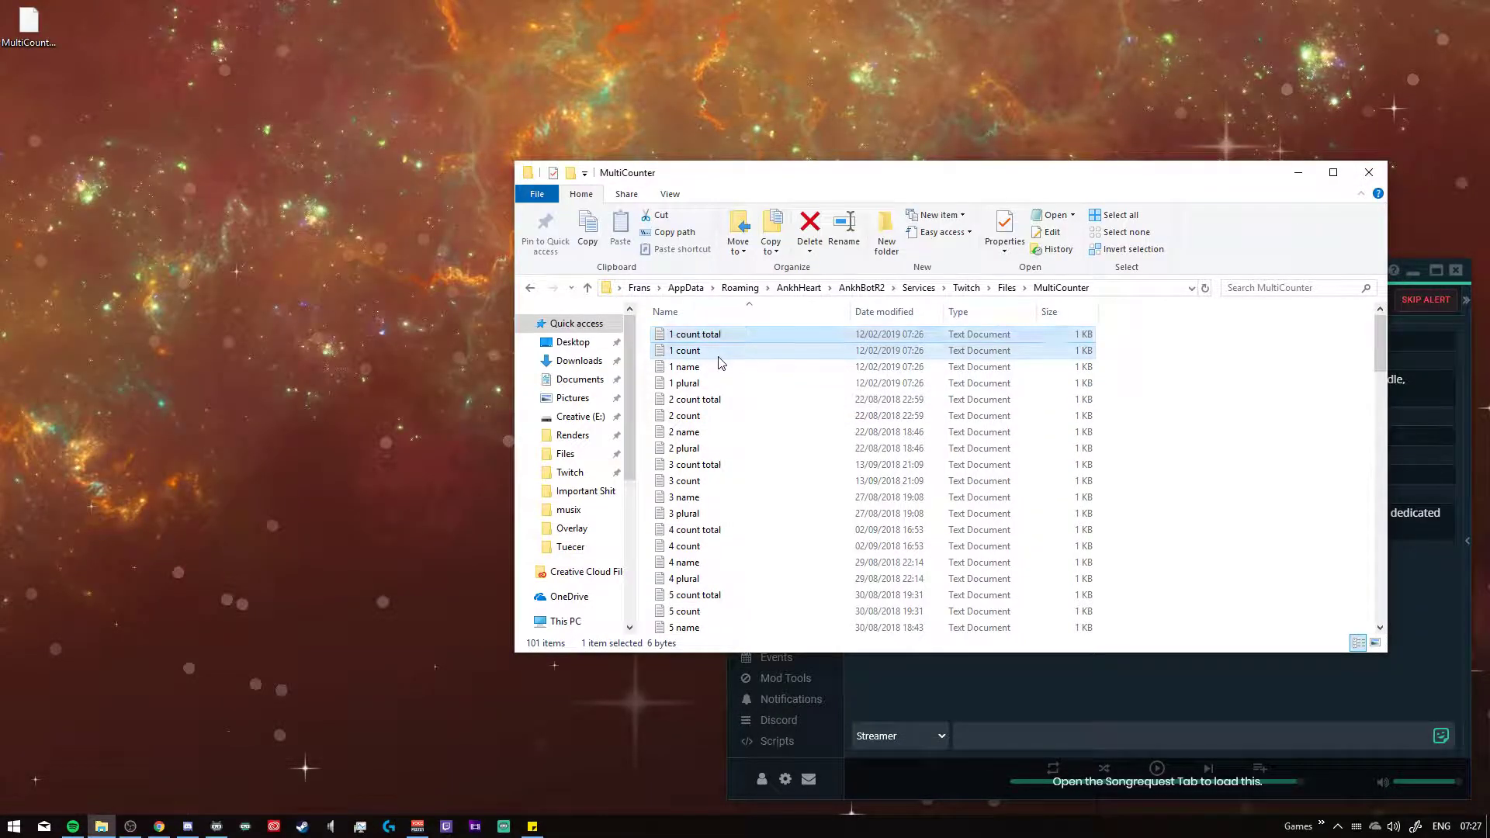
click(1422, 162)
Open gamelistfile to review the stored game list, then close it
scroll(825, 476, down, 5)
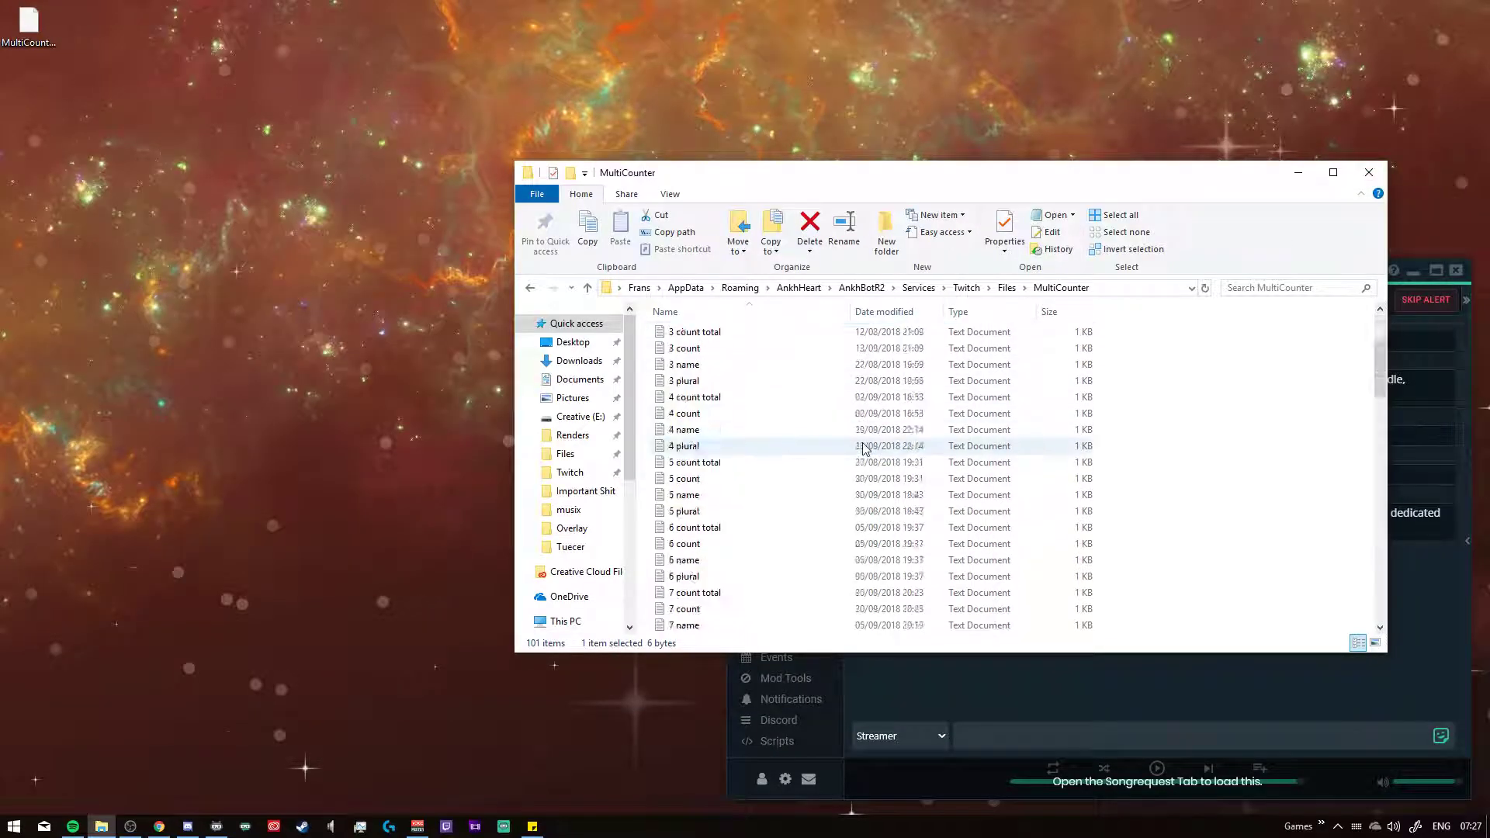
scroll(816, 506, down, 8)
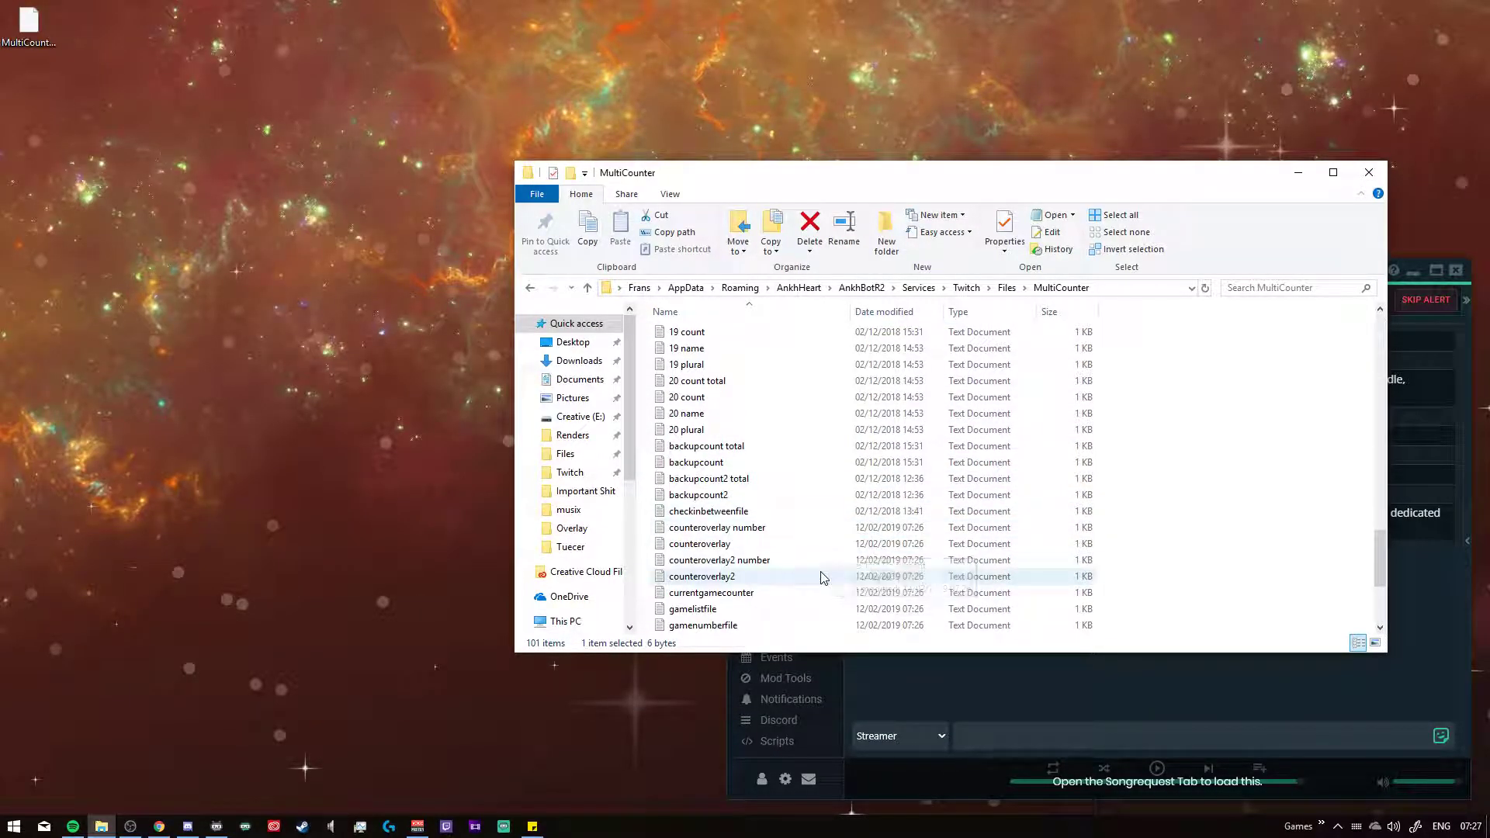
scroll(712, 462, down, 1)
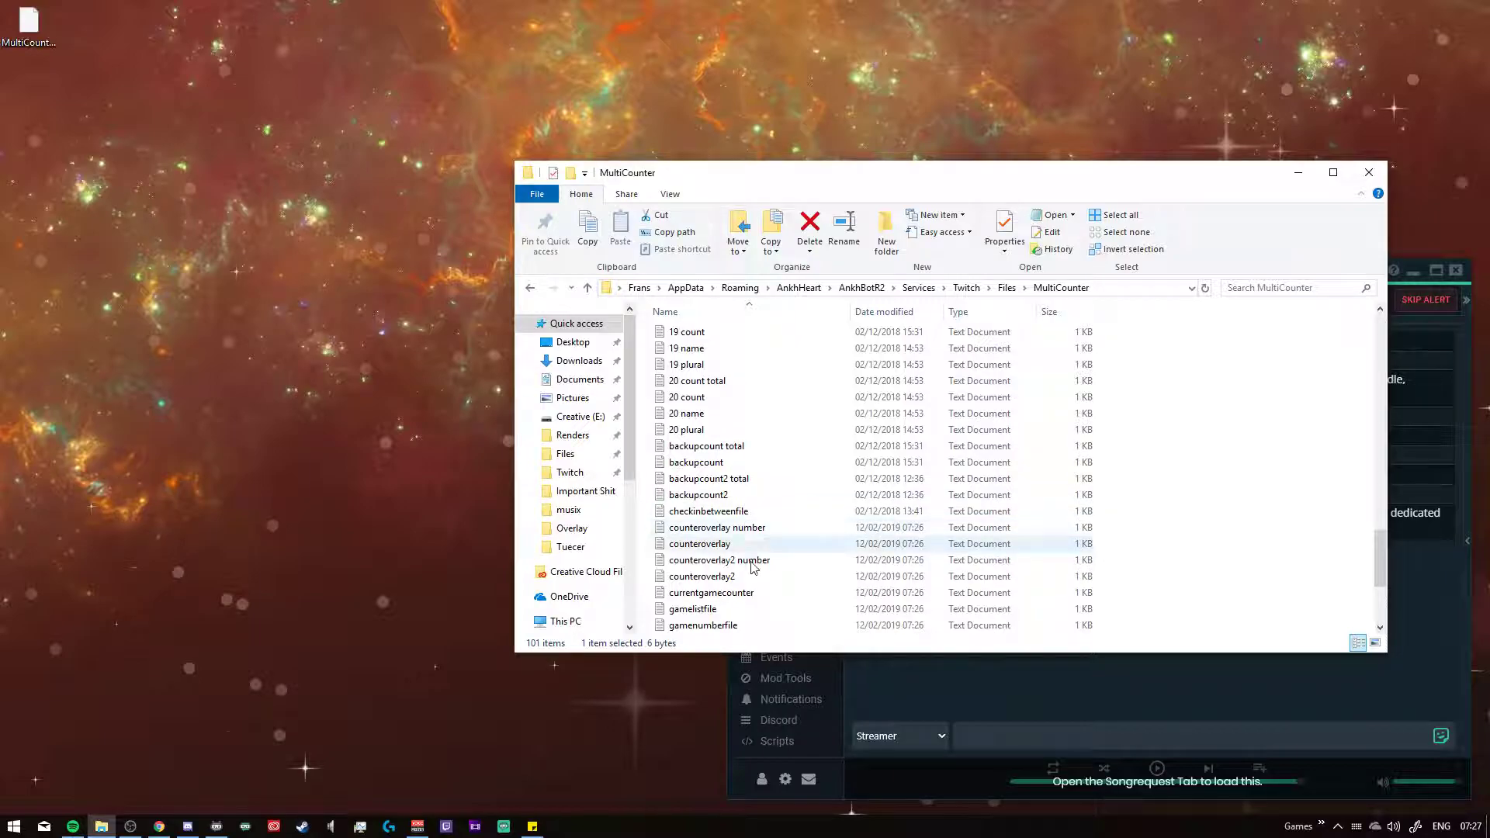
double_click(707, 560)
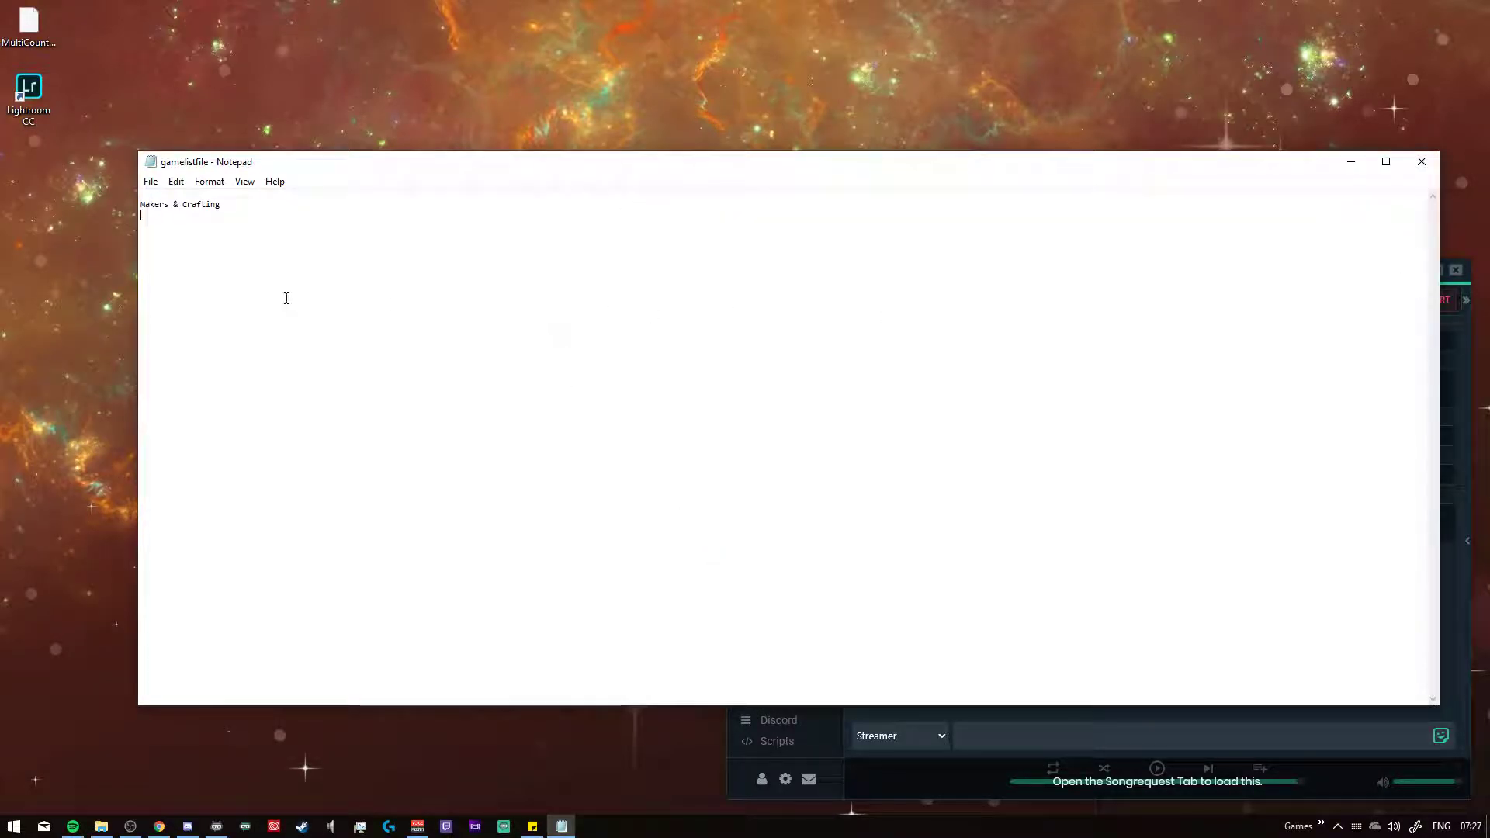
key(ctrl+a)
click(396, 242)
click(1421, 162)
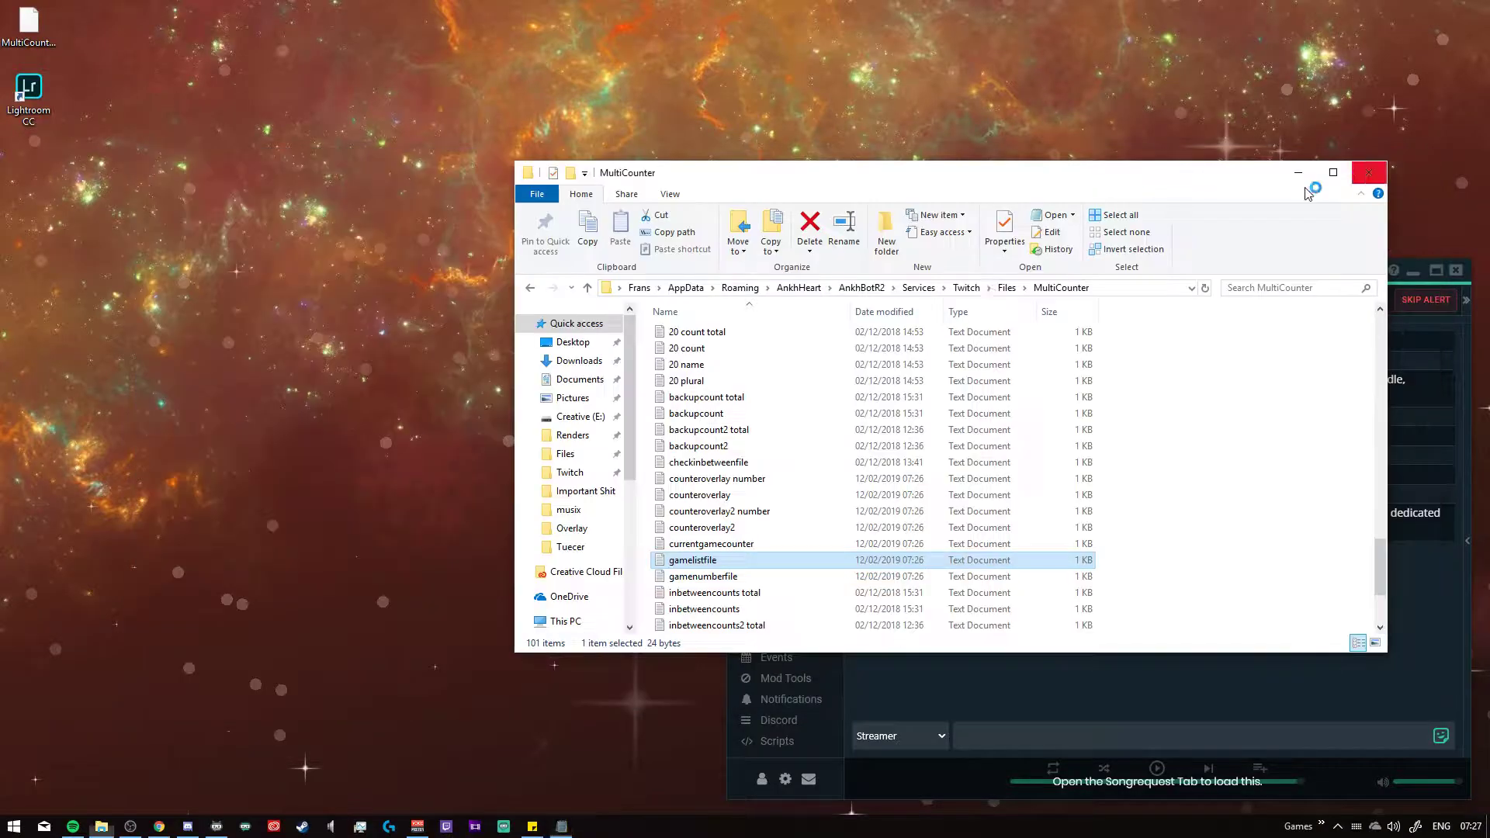
Return to the Files folder and delete the MultiCounter folder
click(701, 495)
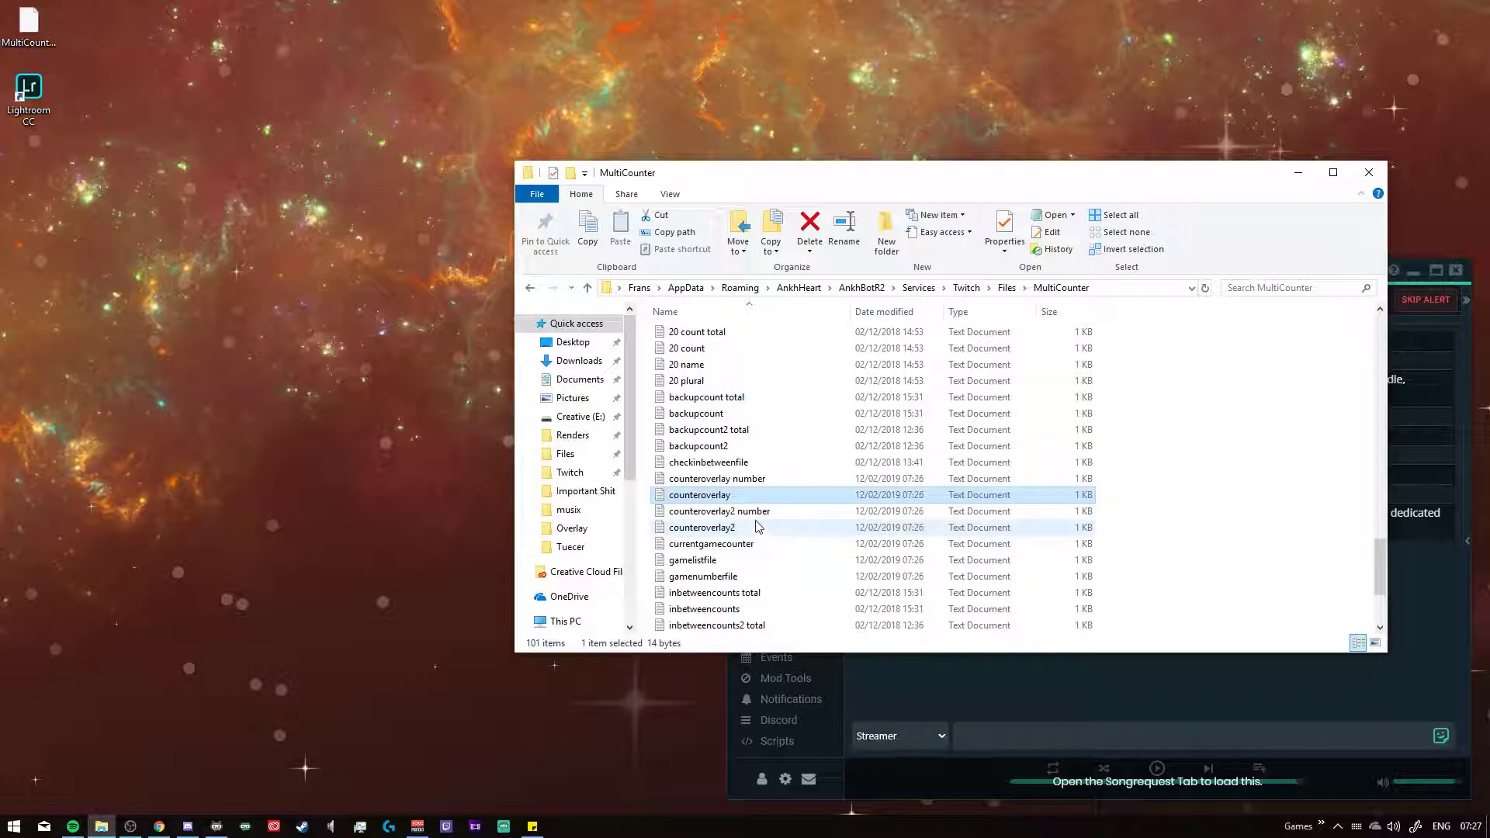
scroll(784, 541, down, 3)
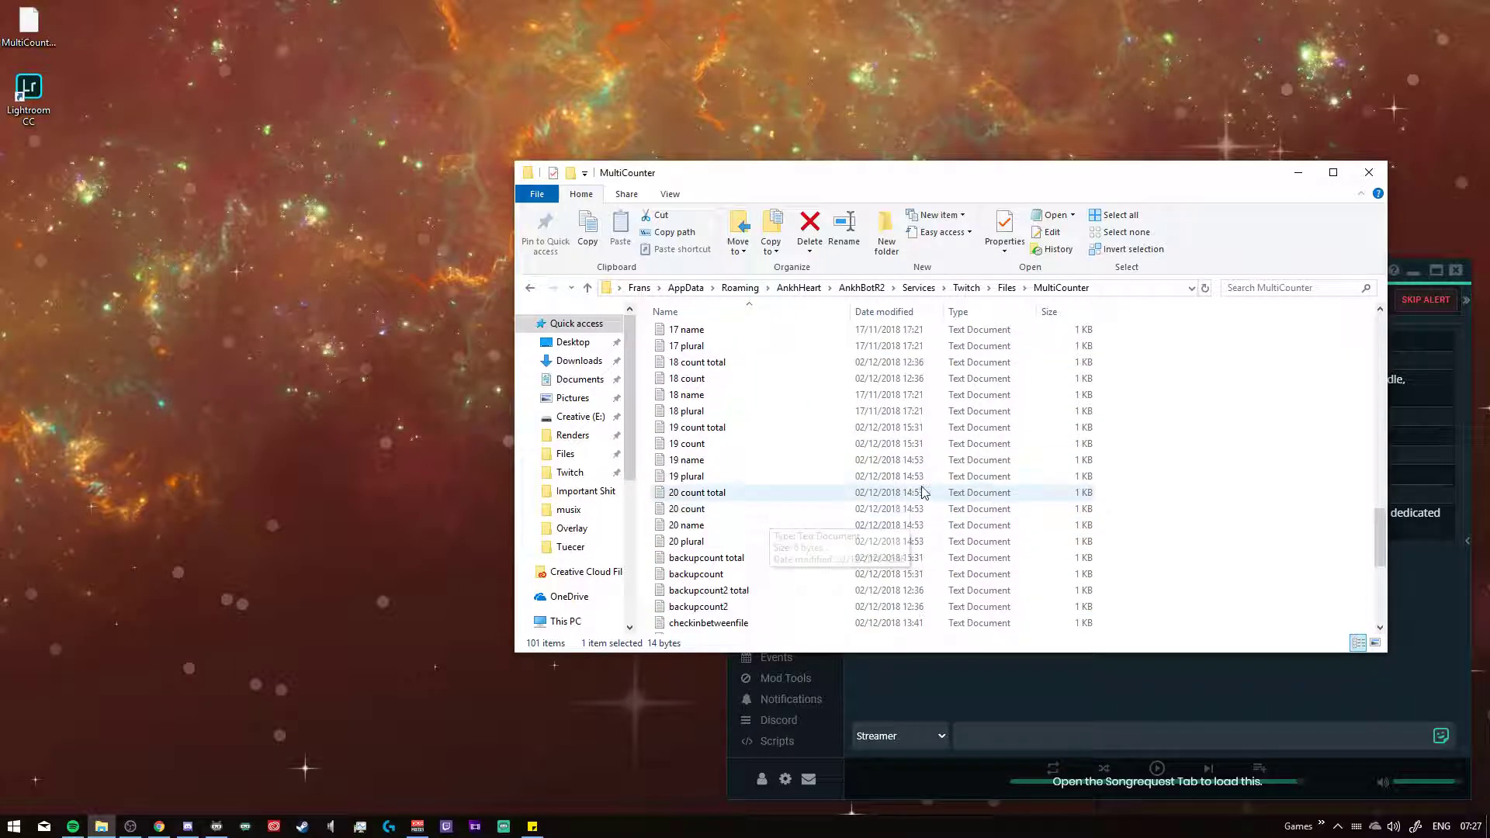
scroll(923, 493, up, 2)
key(BackSpace)
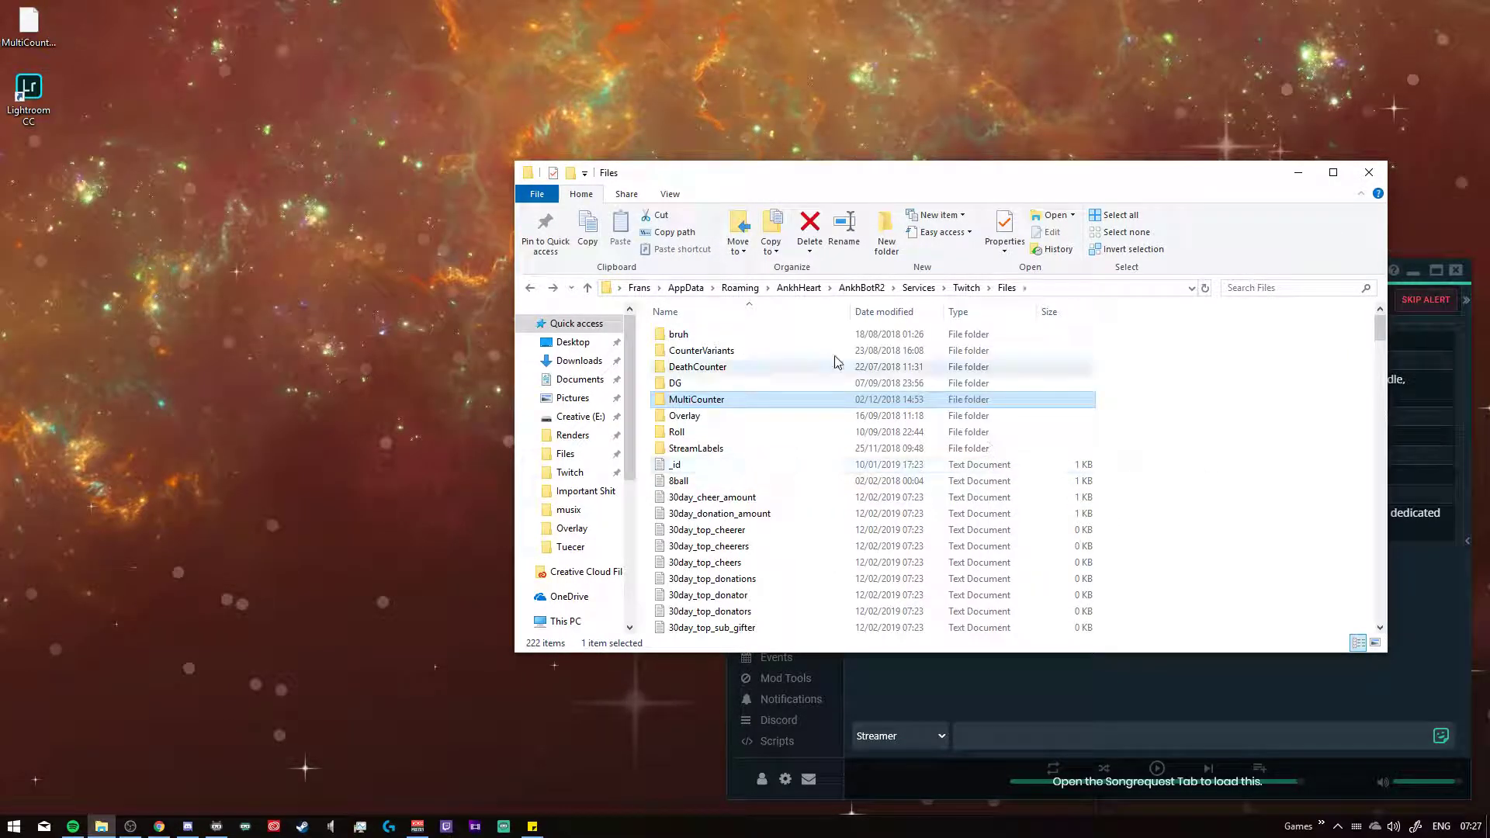
key(Delete)
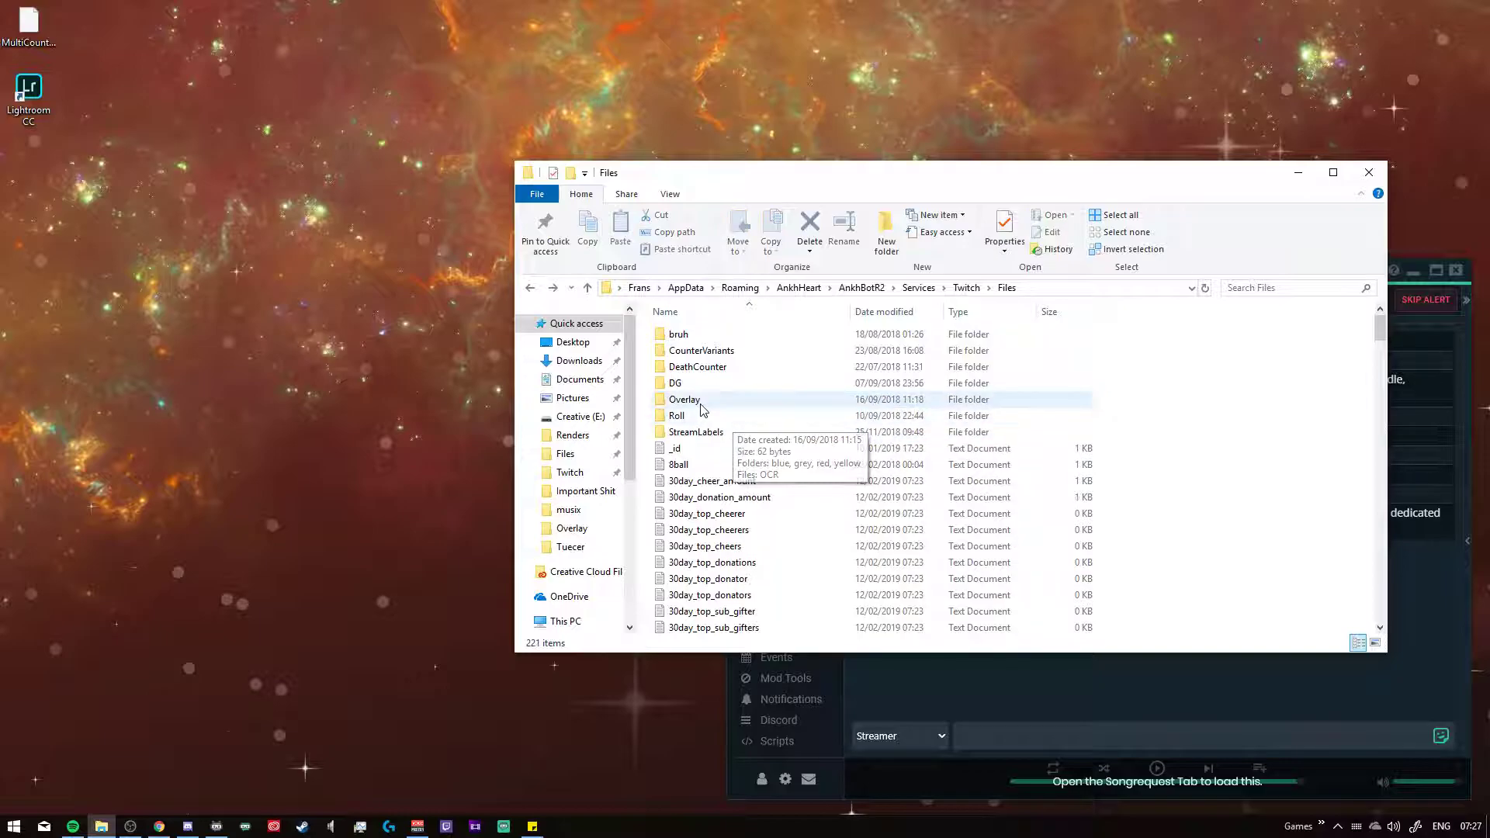
Return to the chatbot's Commands list, scrolled to the TESTMULTICOUNTER2 group's !TESTcount2 command
click(1082, 683)
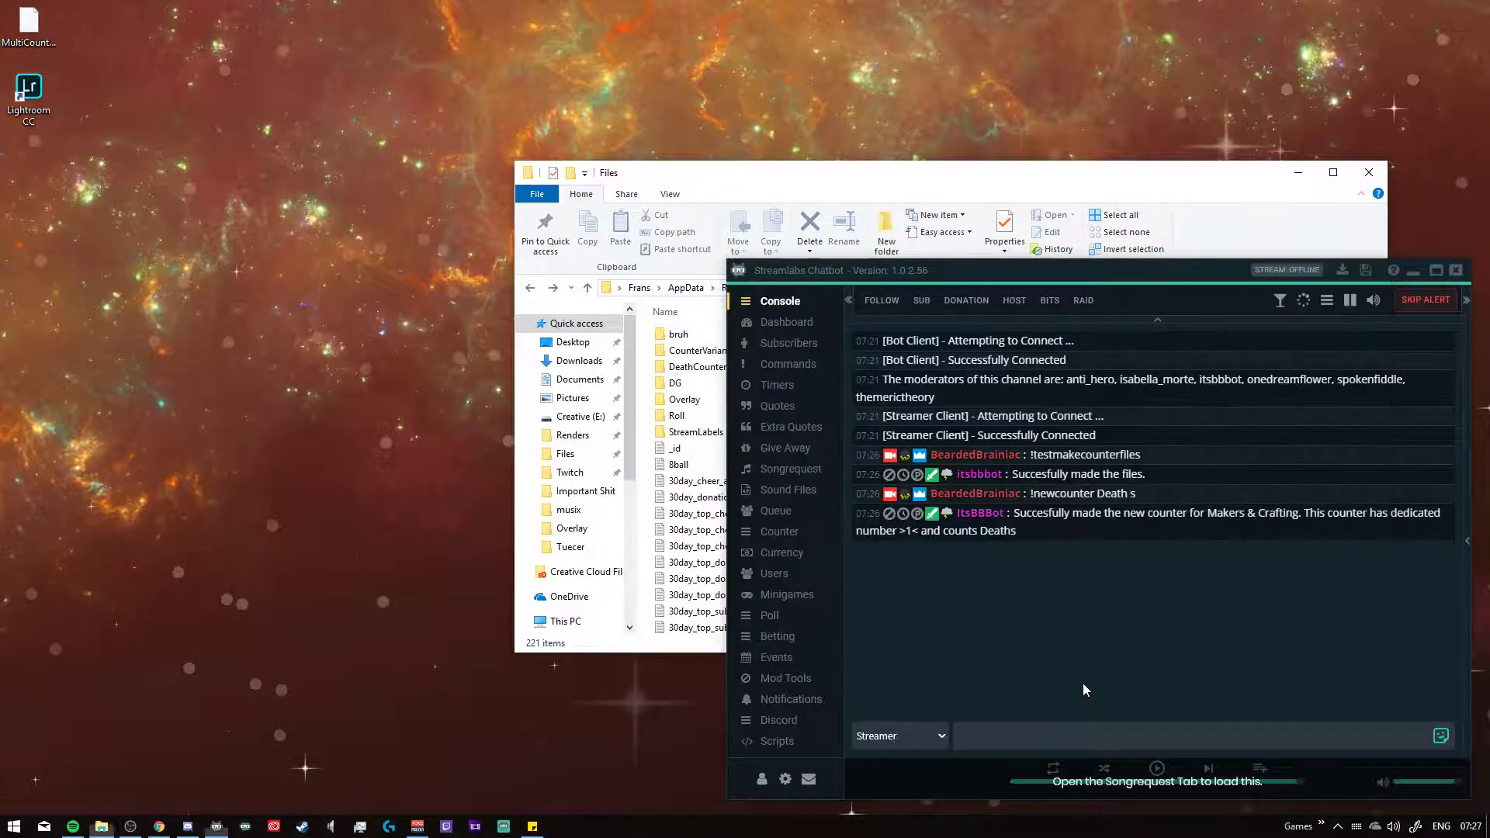
click(786, 368)
scroll(994, 453, up, 5)
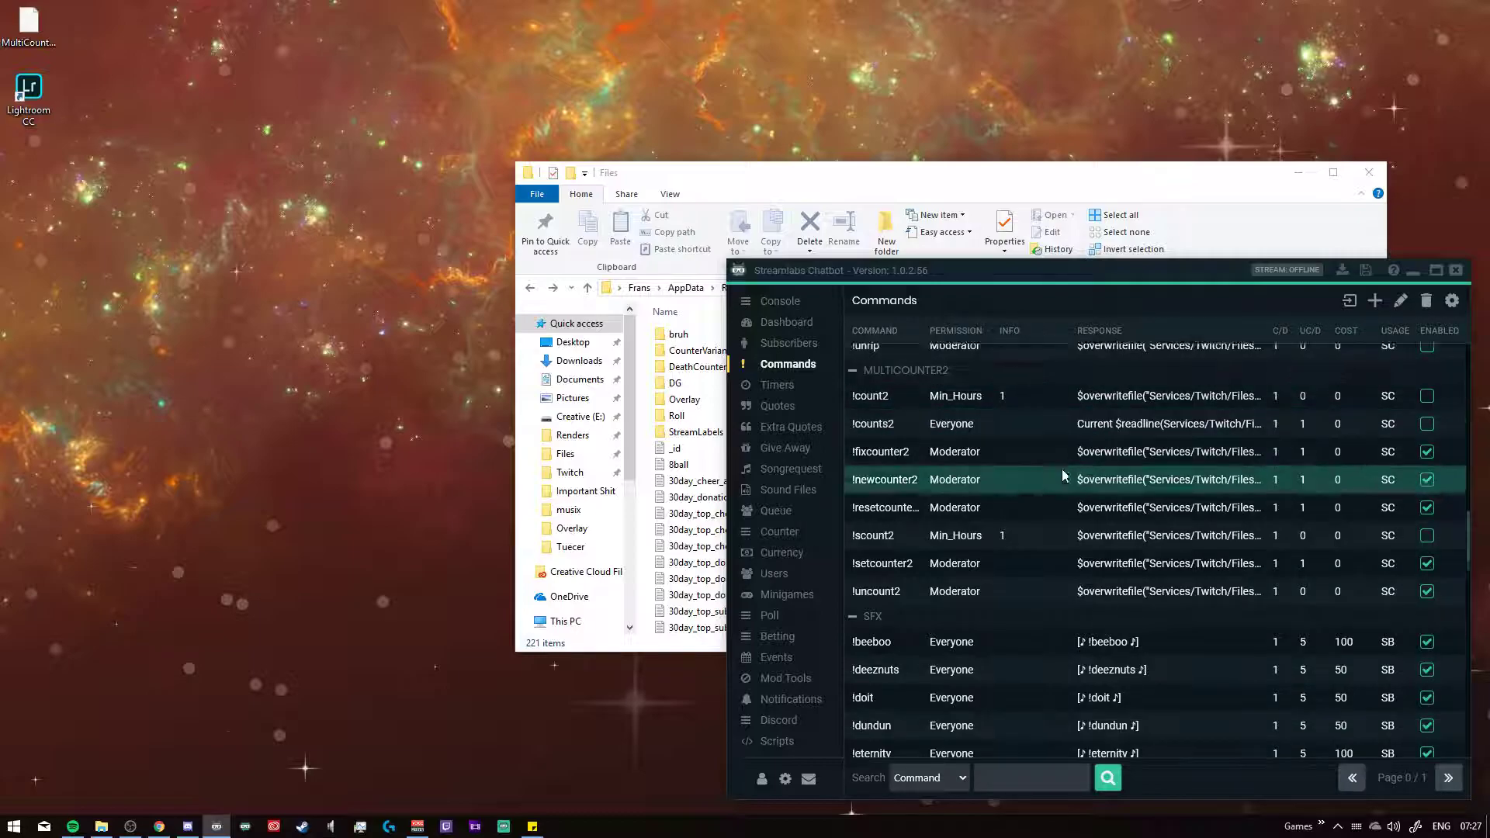
scroll(1063, 476, down, 15)
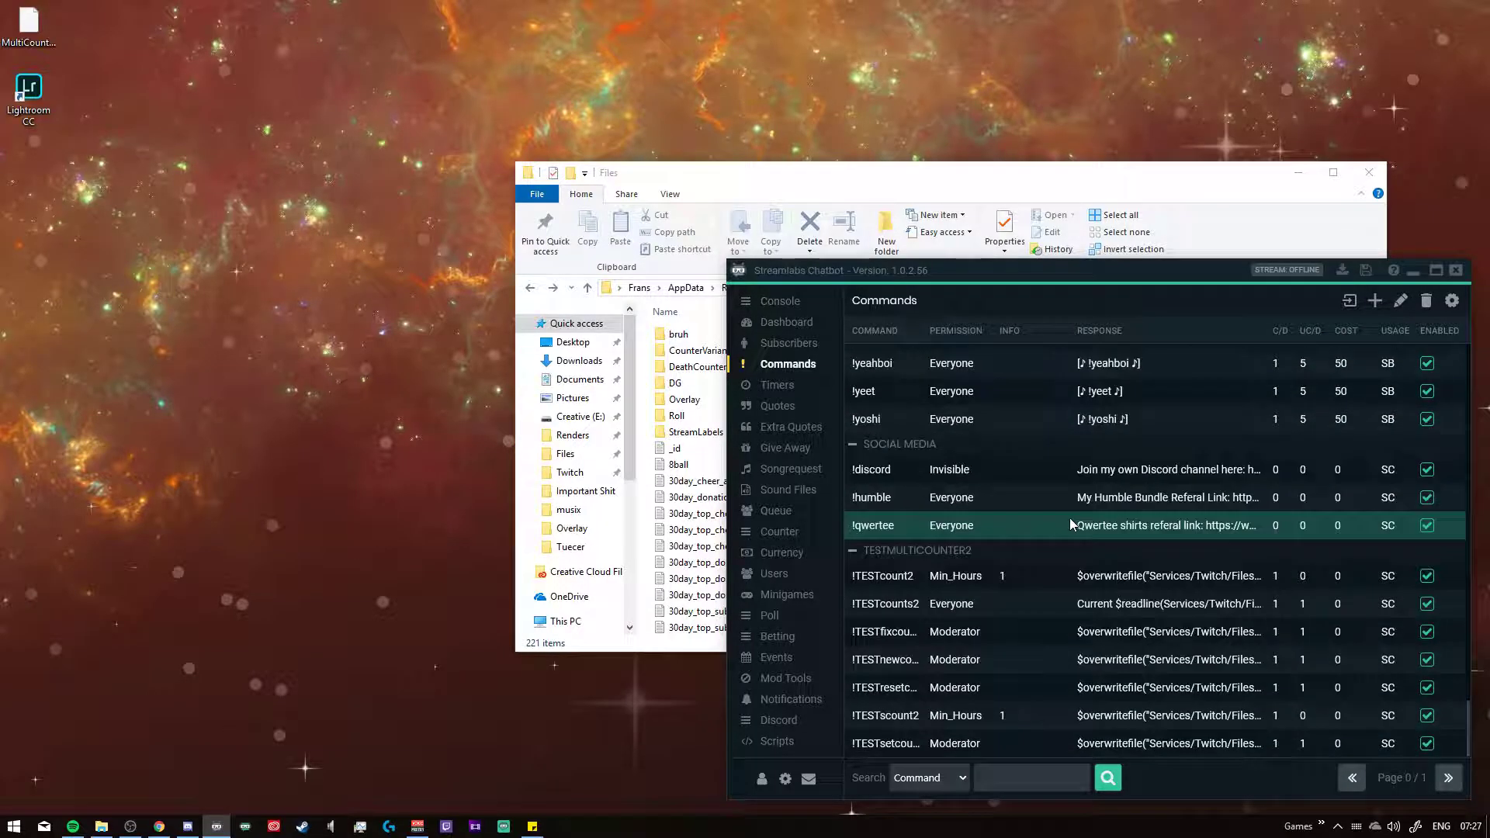
right_click(1096, 581)
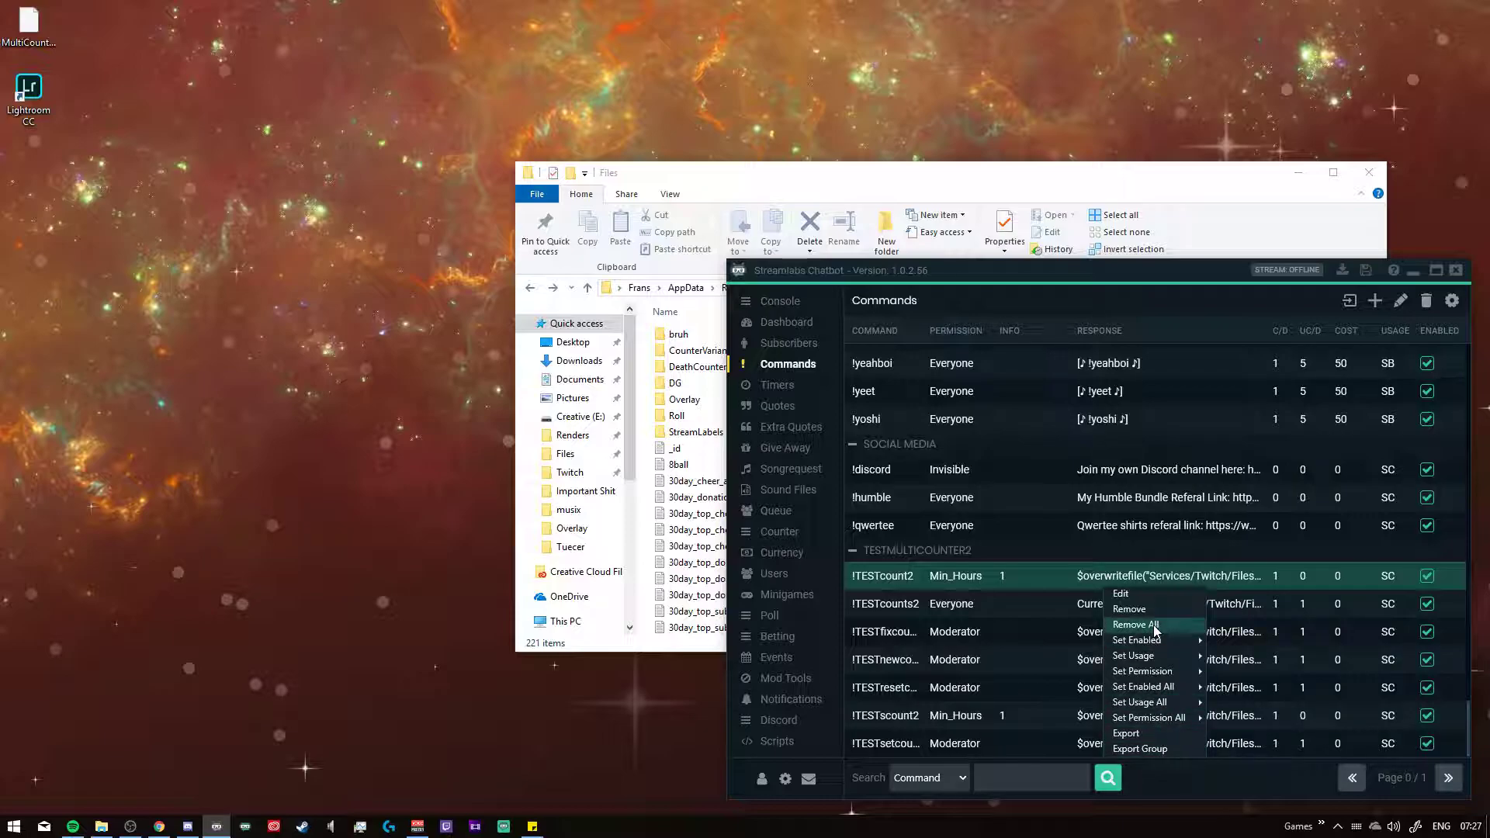
click(449, 385)
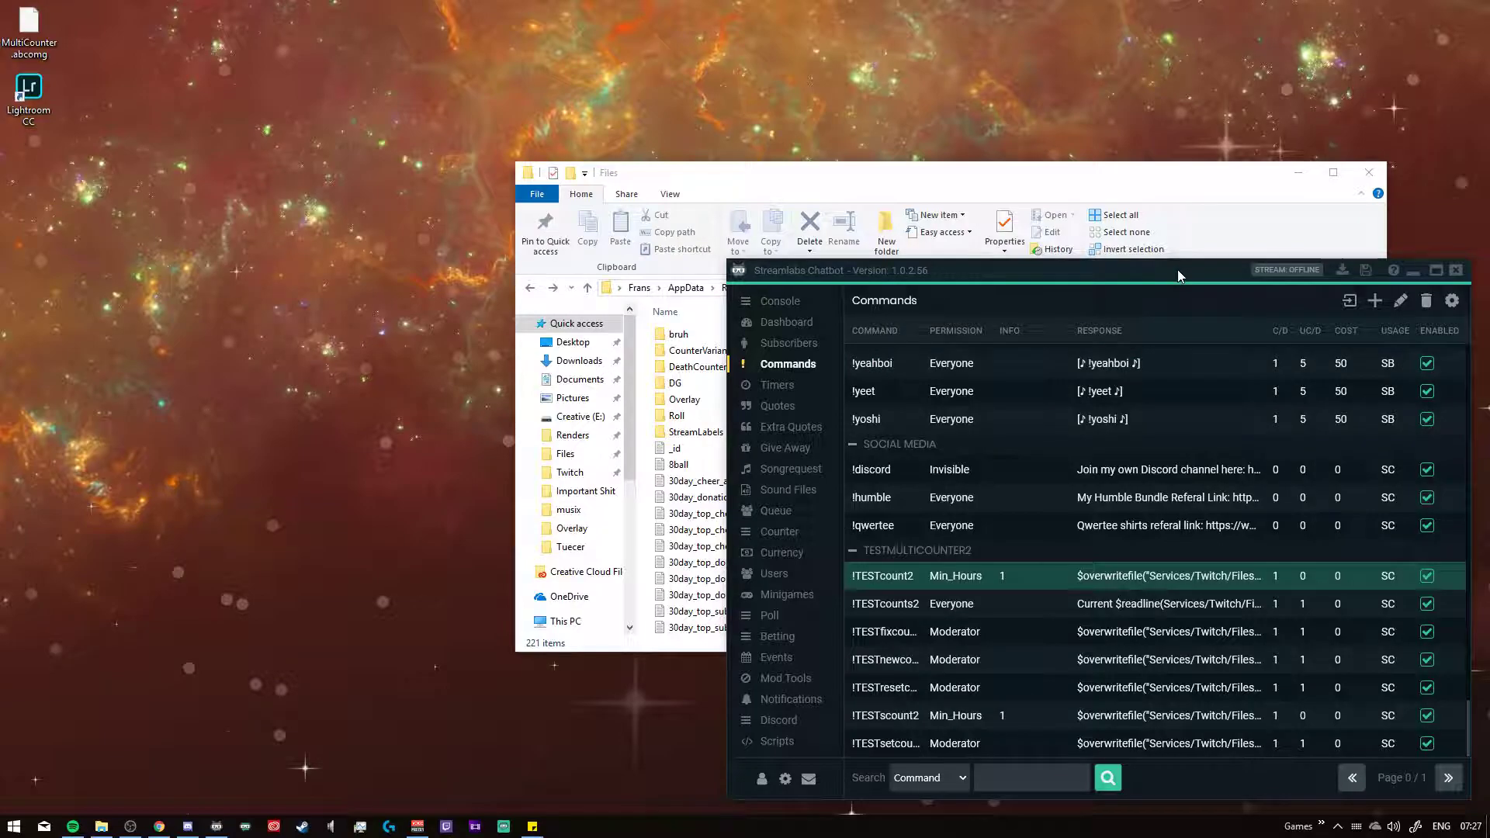
drag(1176, 268, 1029, 238)
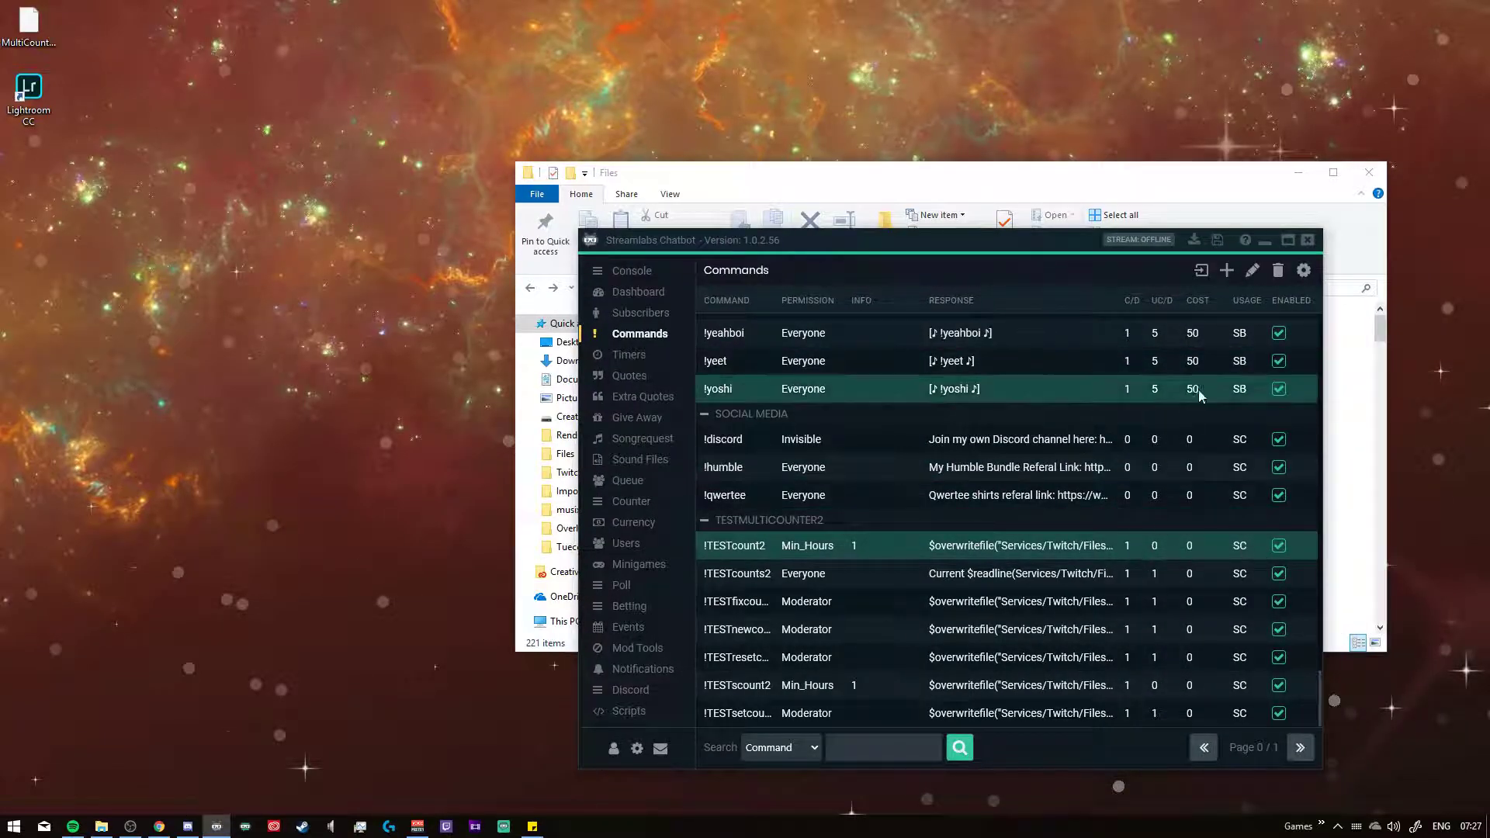
Delete every TESTMULTICOUNTER2 command, starting with !TESTcount2 and !TESTcounts2
click(1278, 271)
key(Return)
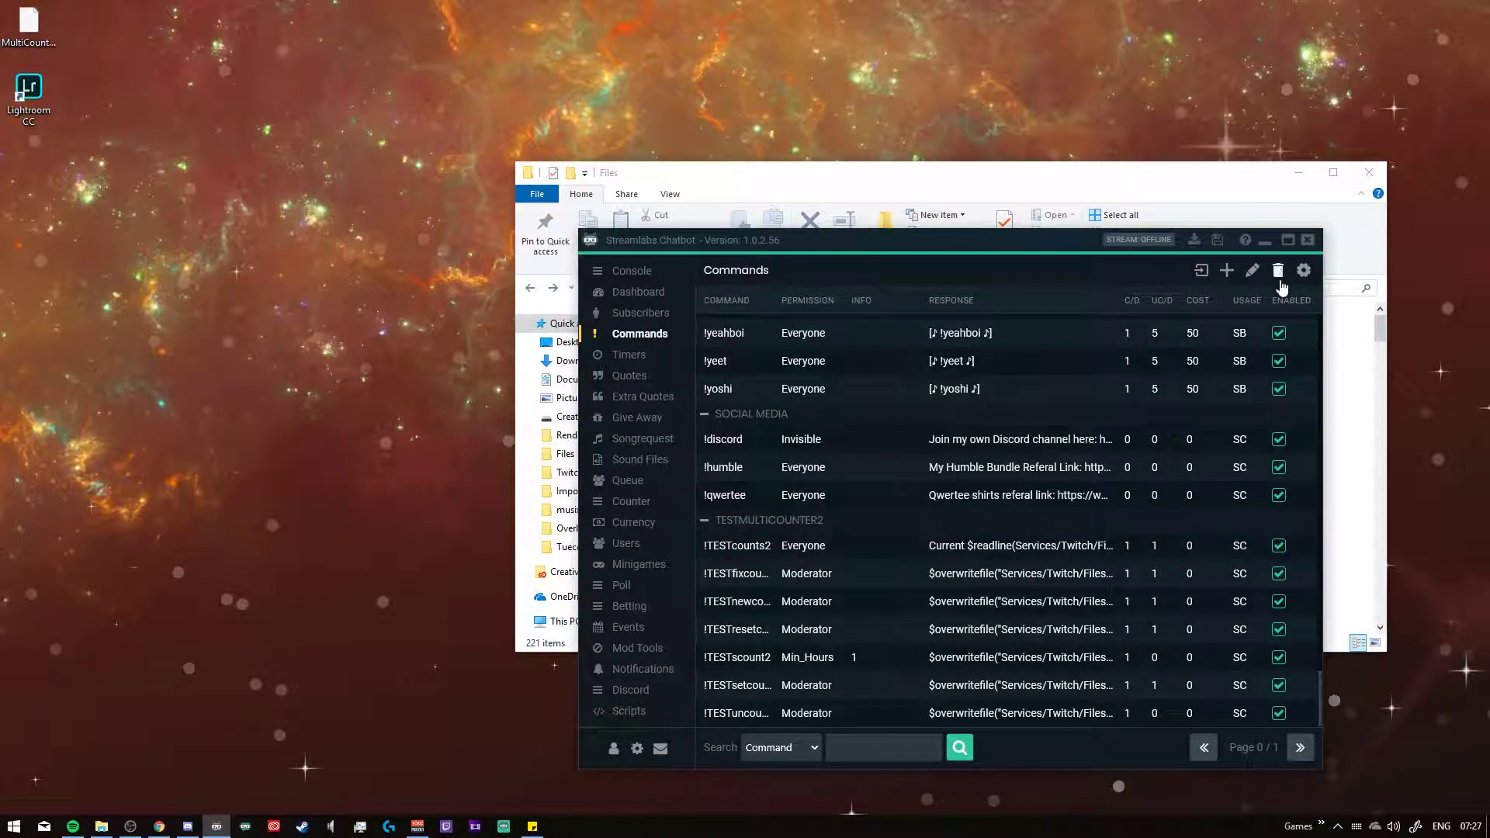
click(1055, 544)
click(1278, 273)
key(Return)
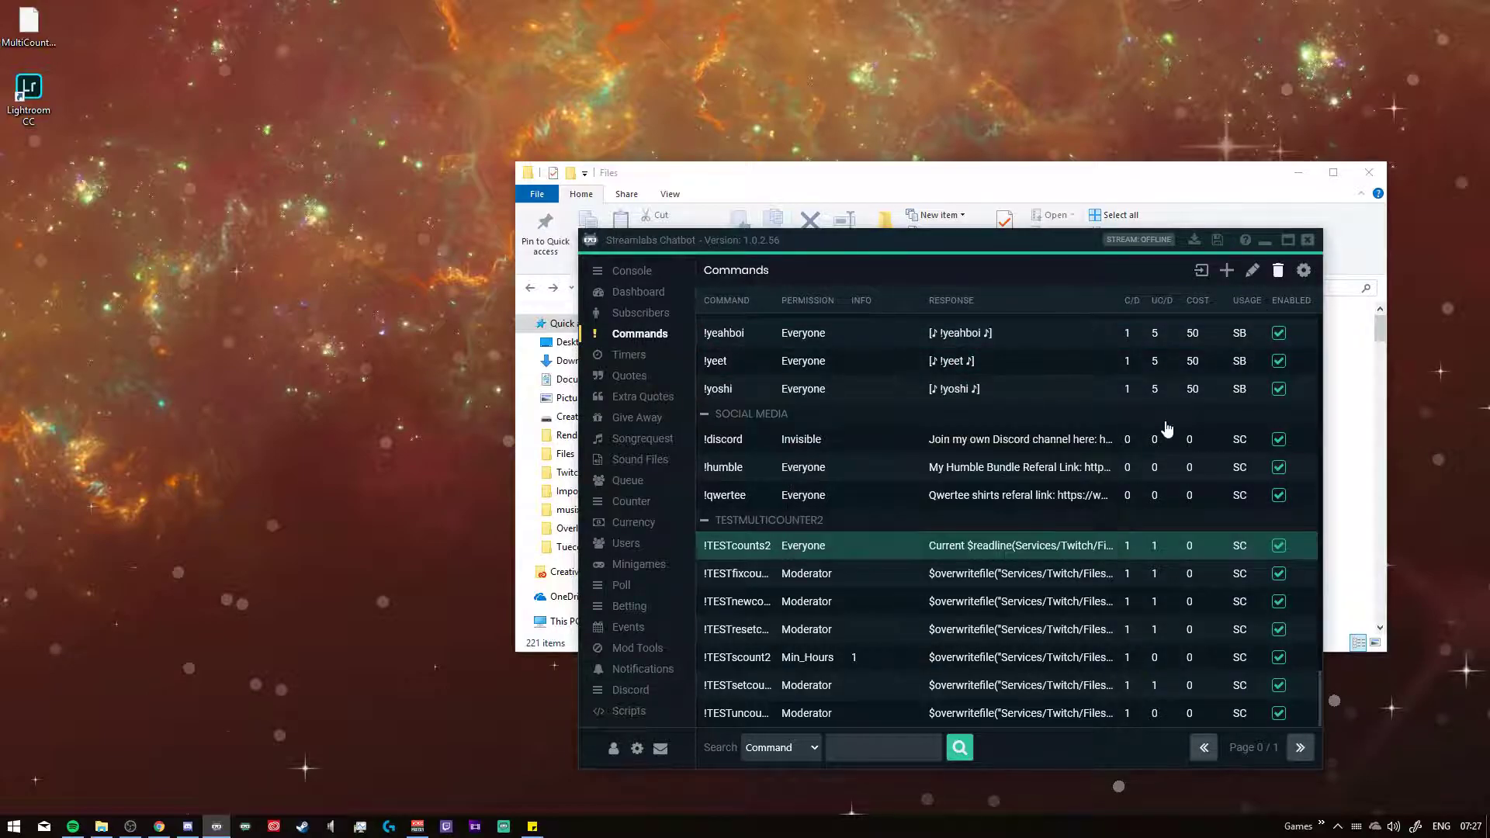
click(1117, 544)
click(1277, 270)
key(Return)
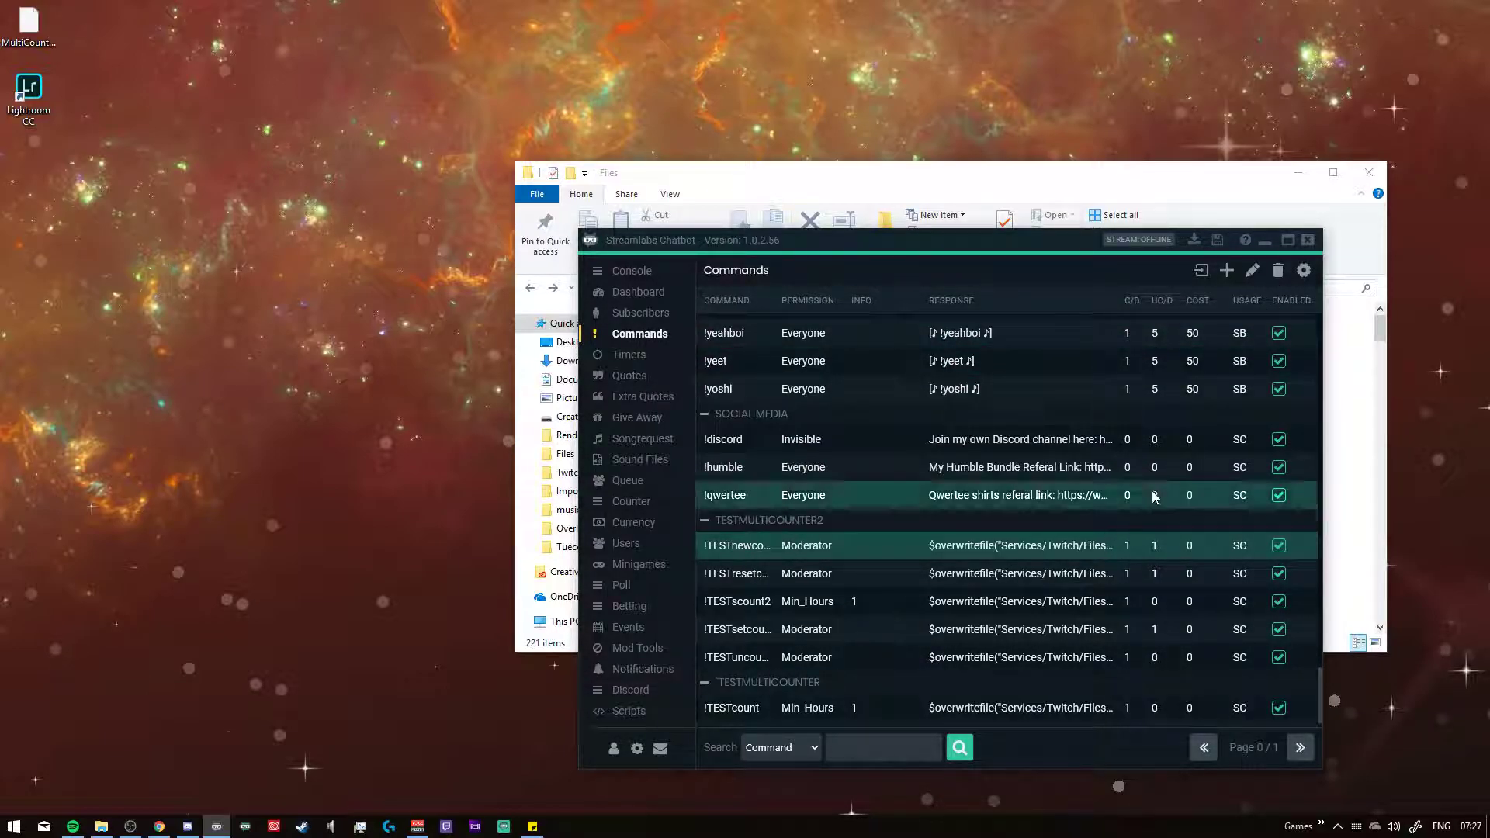
click(1278, 271)
key(Return)
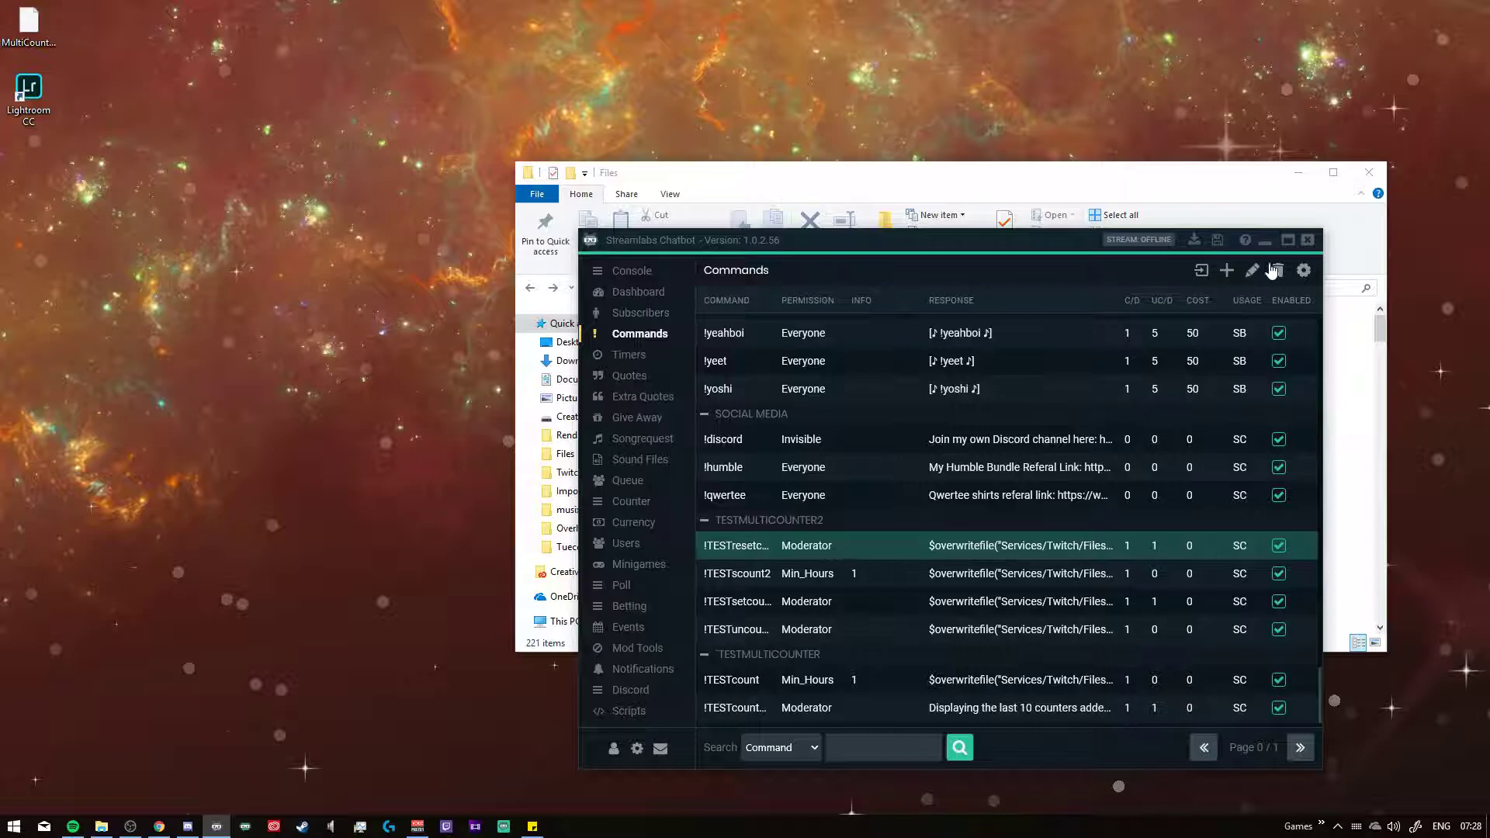
key(Delete)
key(Return)
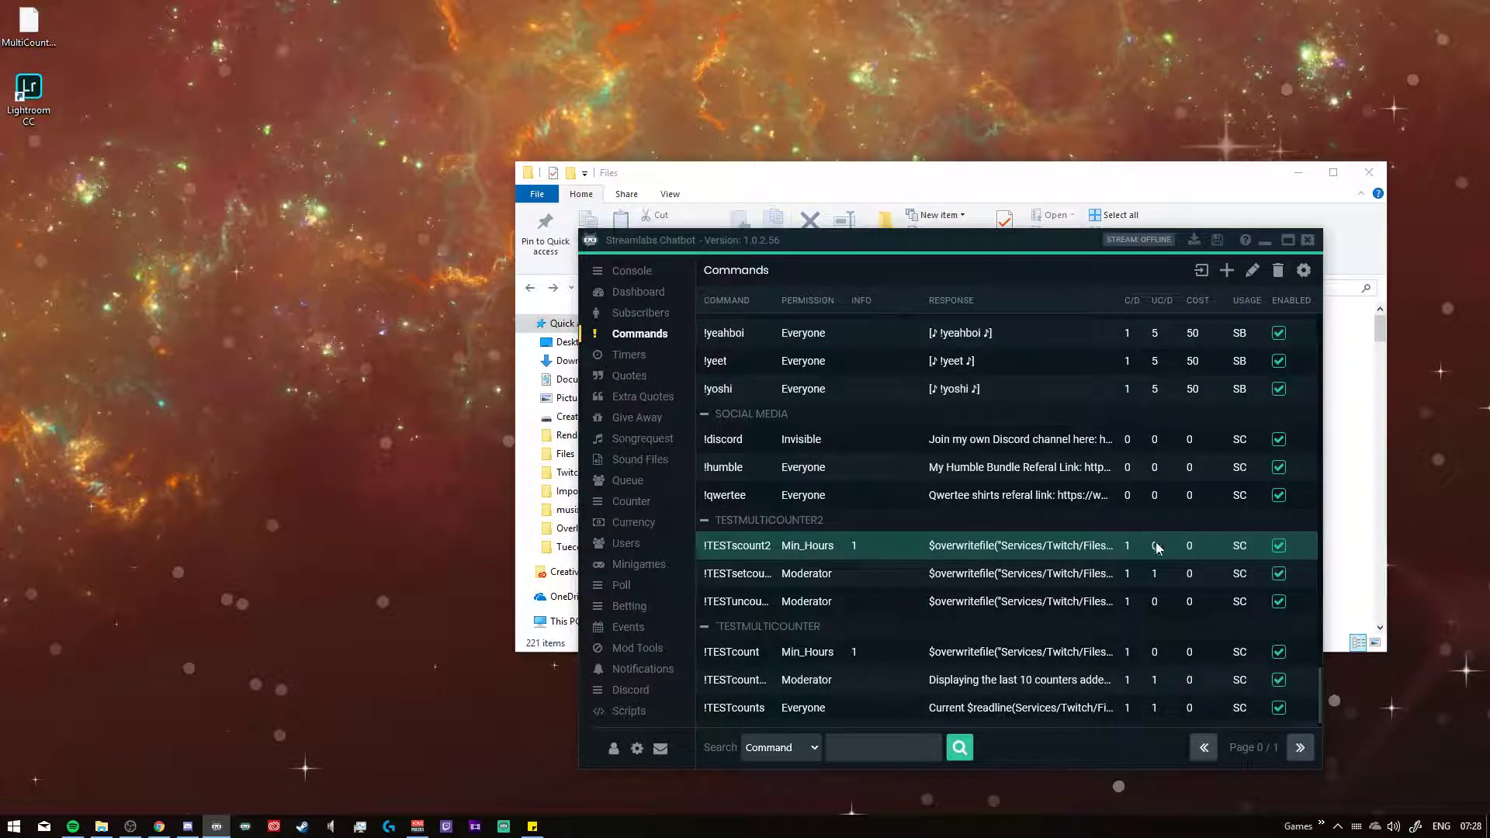
key(Delete)
key(Return)
key(Delete)
key(Return)
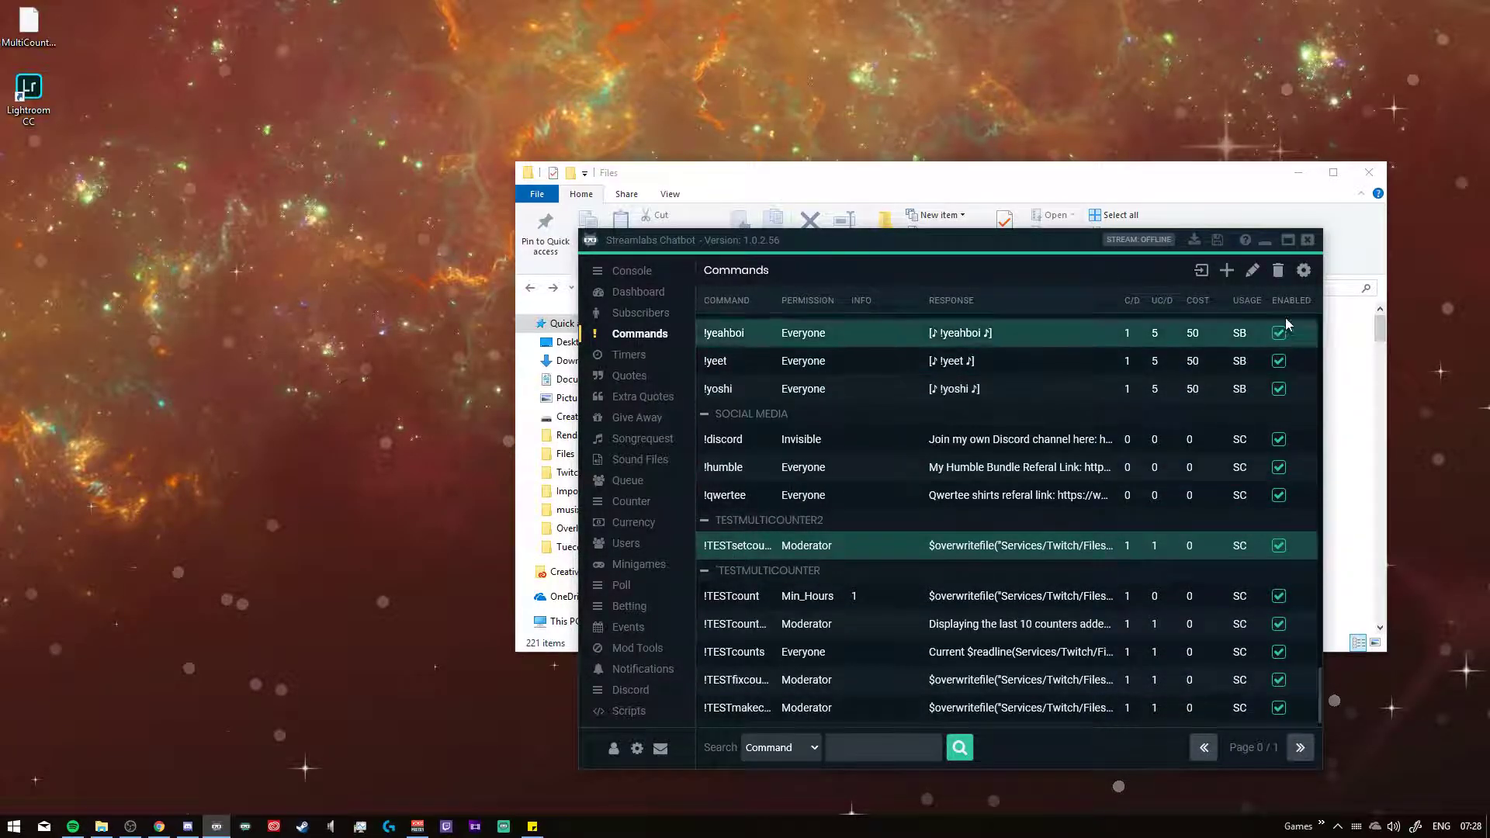
key(Delete)
key(Return)
Delete every TESTMULTICOUNTER command, from !TESTcount through !TESTuncount
click(1278, 270)
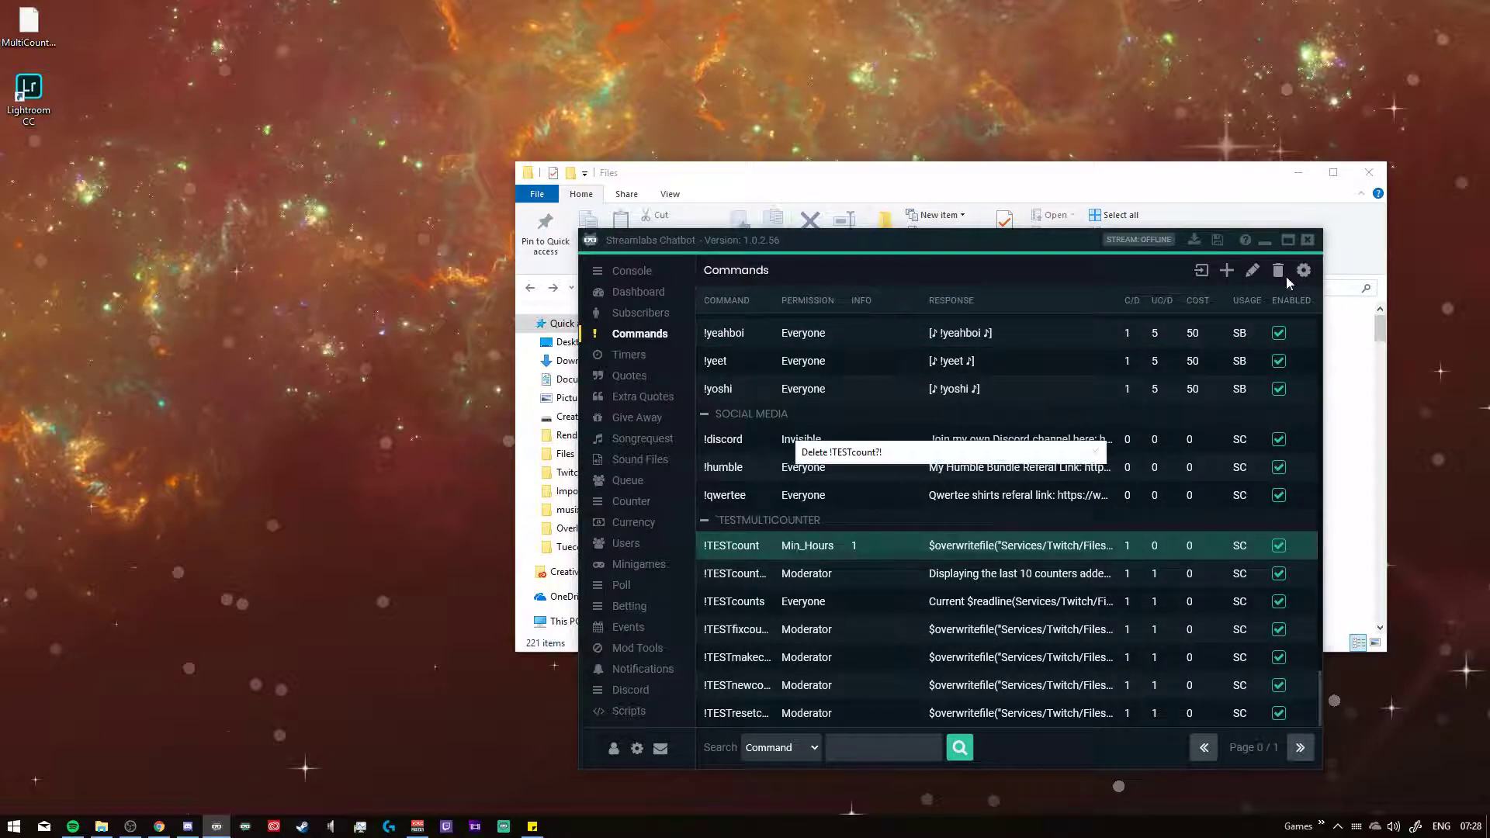
key(Return)
key(Delete)
key(Return)
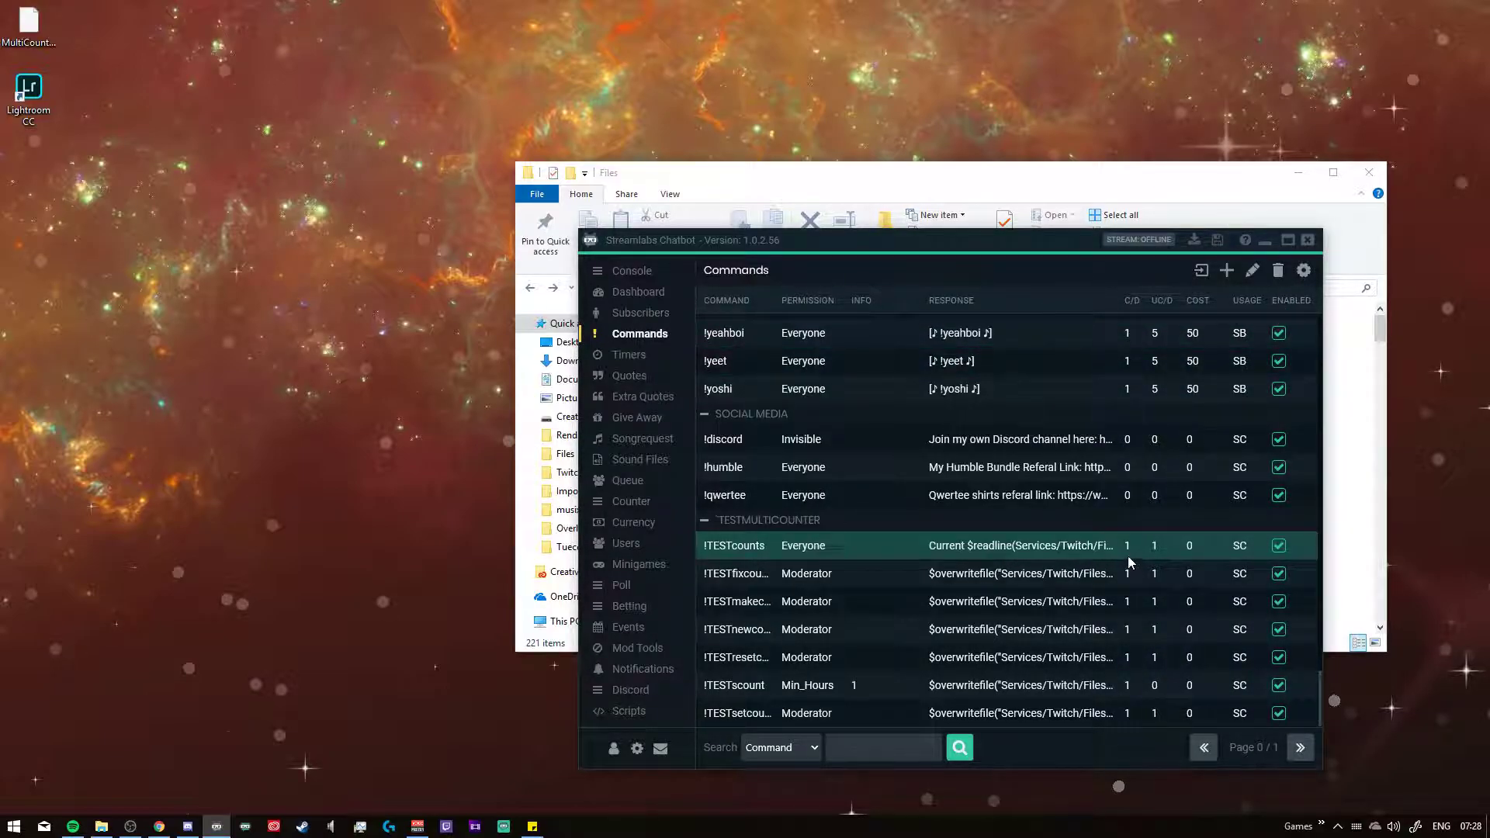
click(1278, 270)
key(Return)
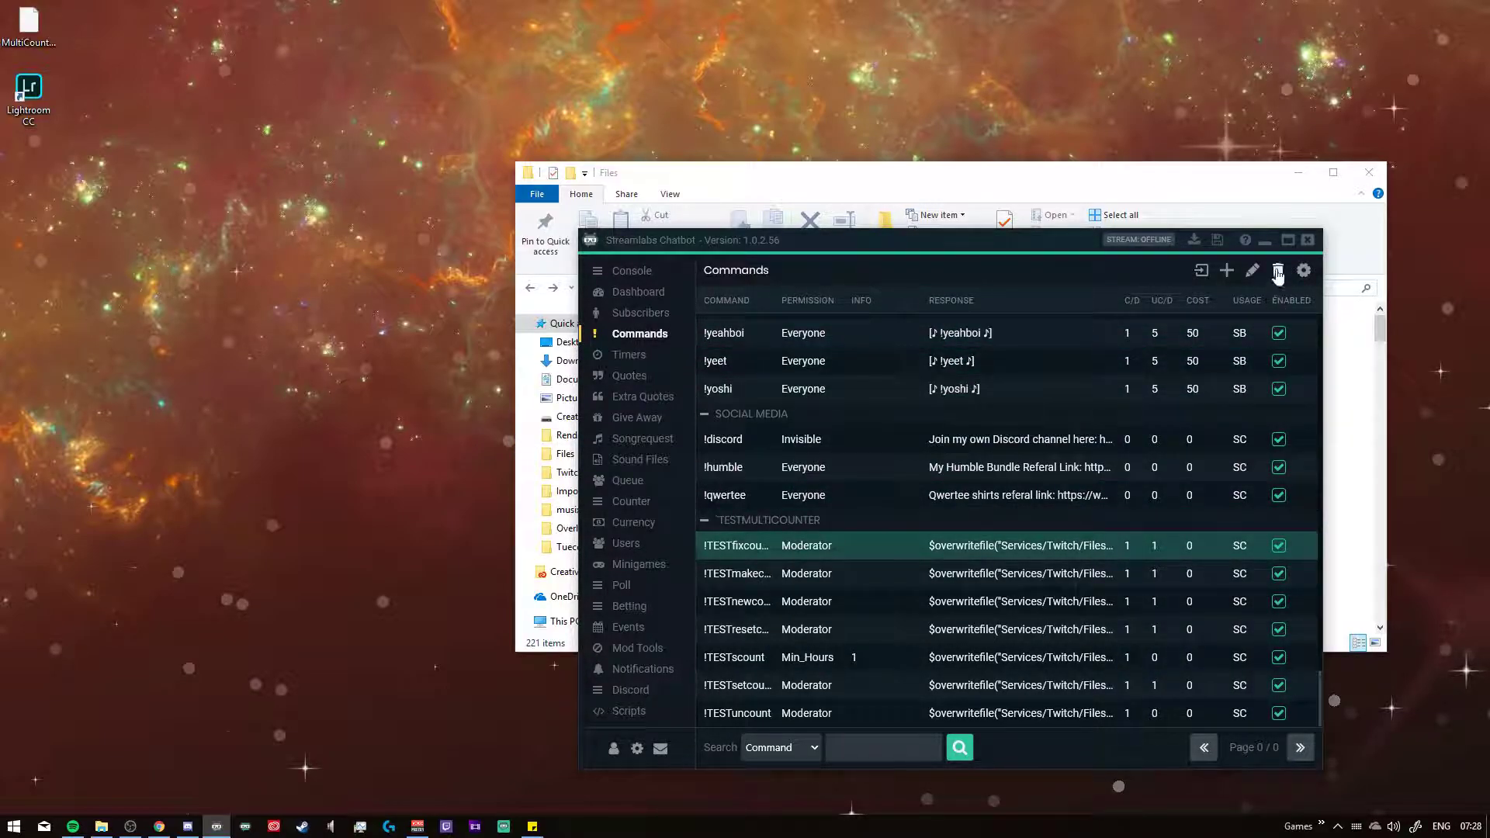
click(1277, 271)
key(Return)
click(1125, 573)
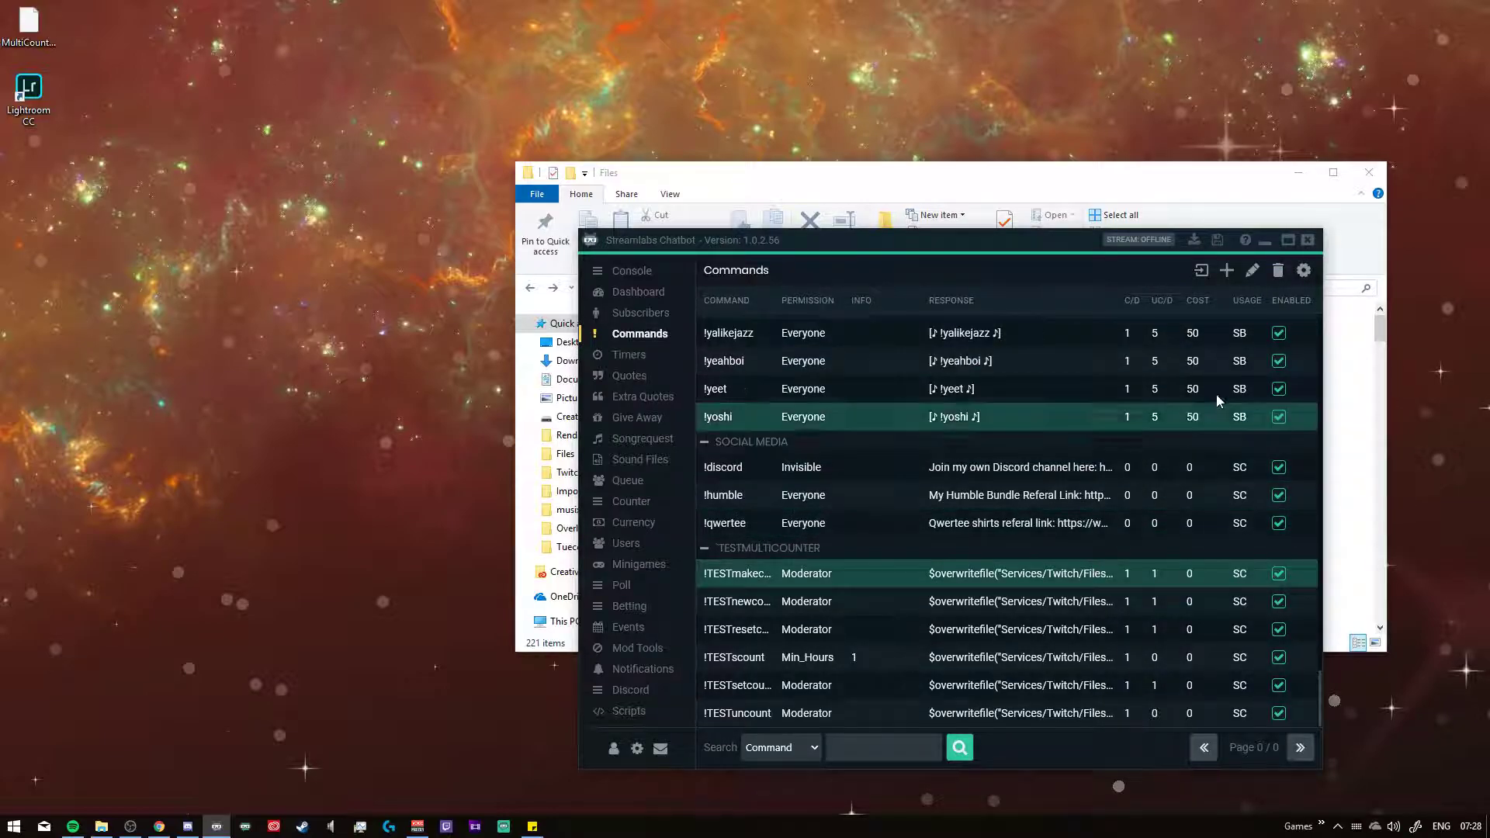
click(1278, 270)
key(Return)
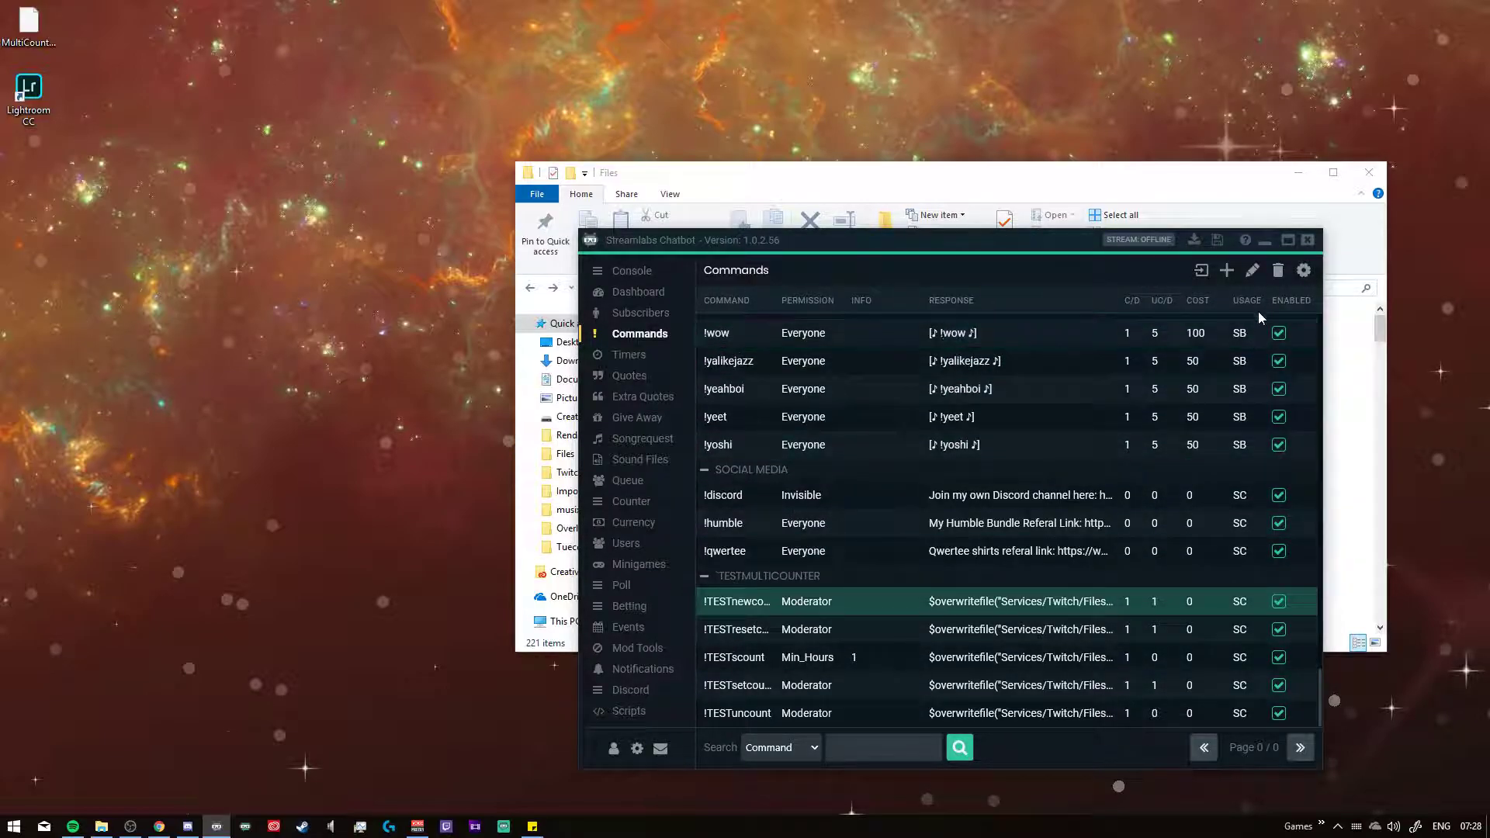
click(1278, 270)
key(Return)
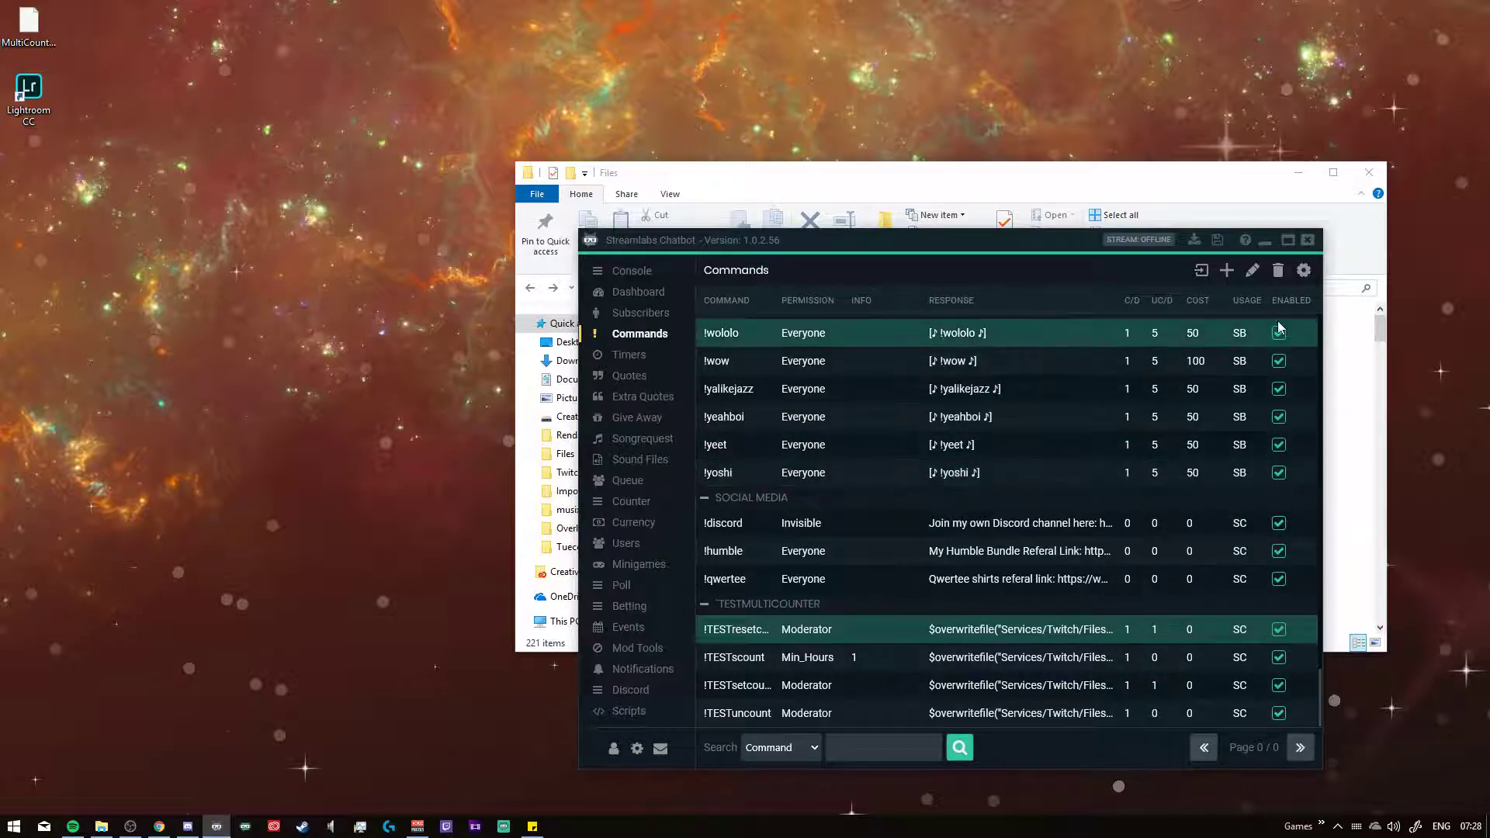
click(1278, 270)
key(Return)
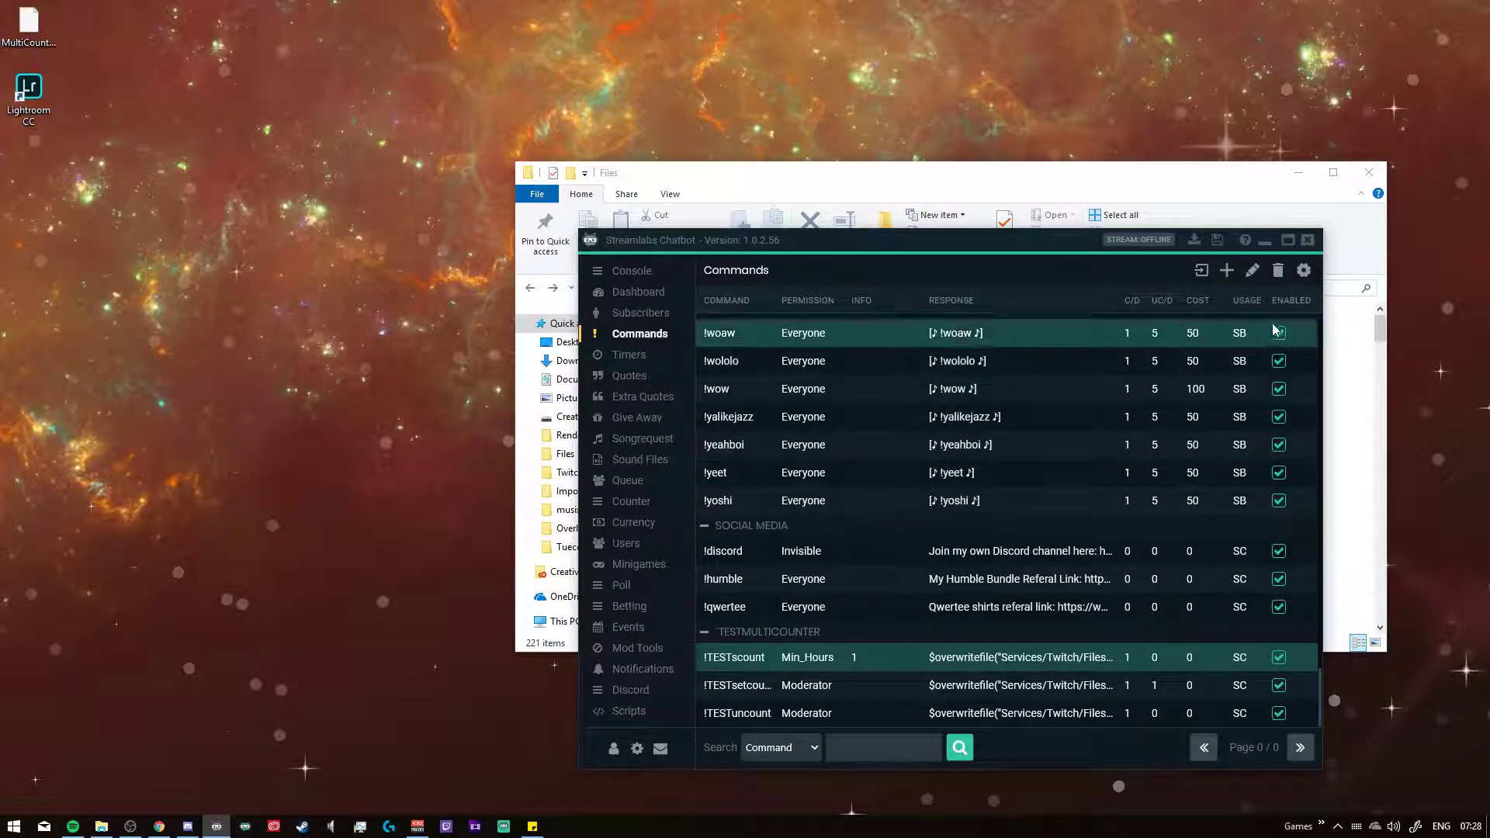
click(1278, 270)
key(Return)
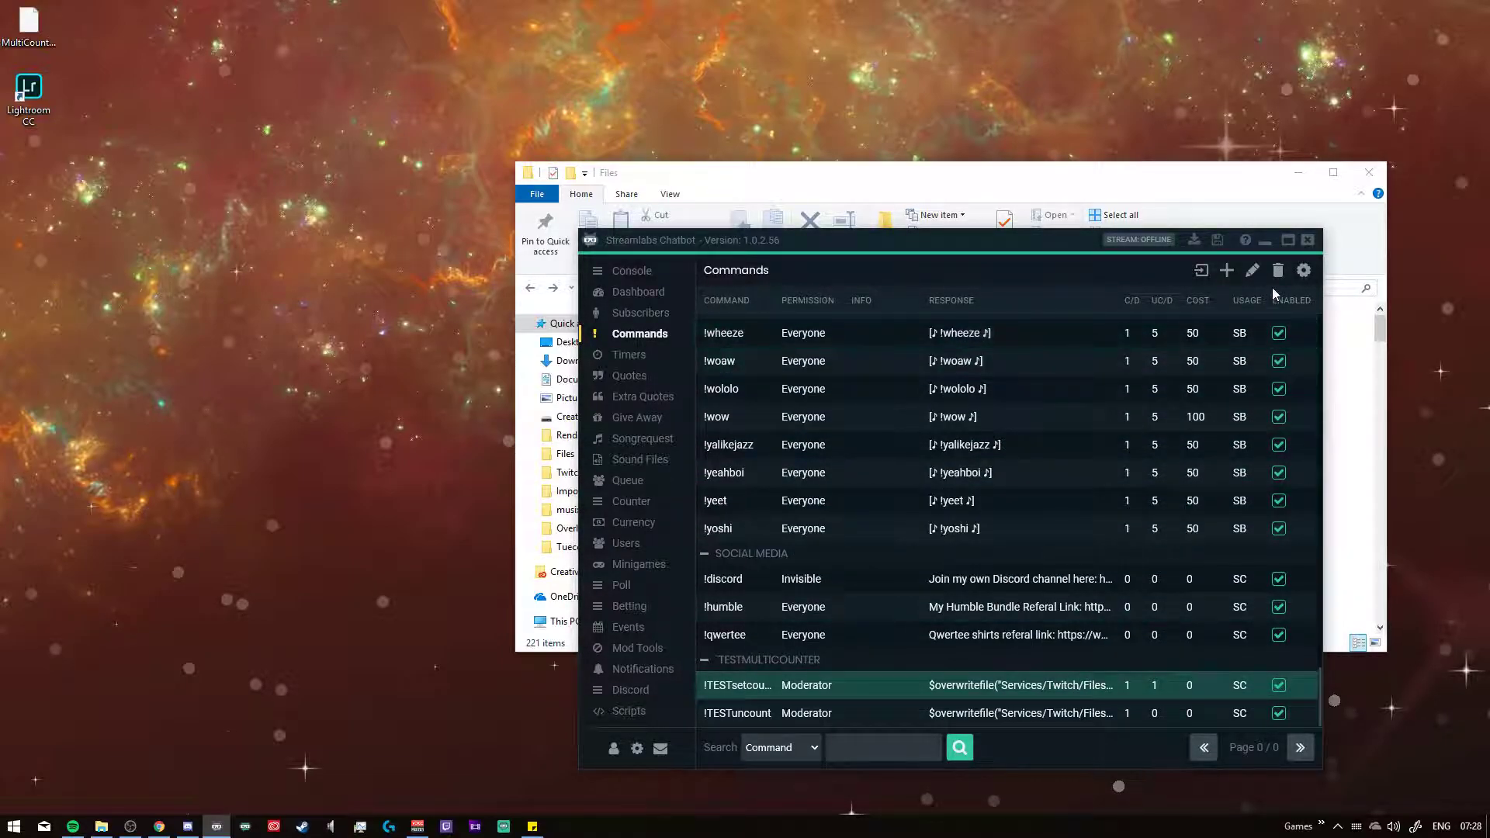
click(1278, 270)
key(Return)
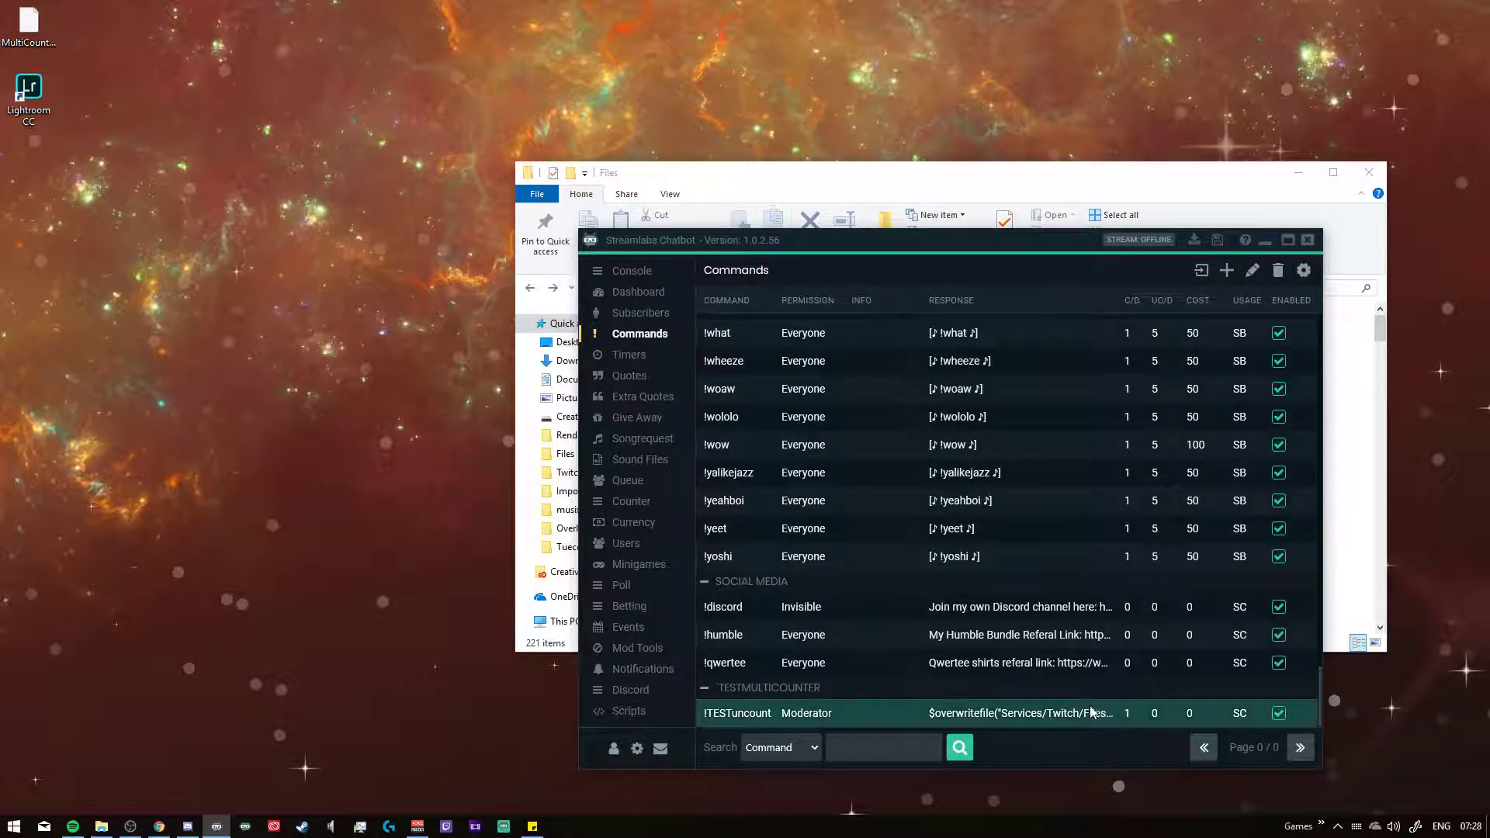
click(1278, 270)
key(Return)
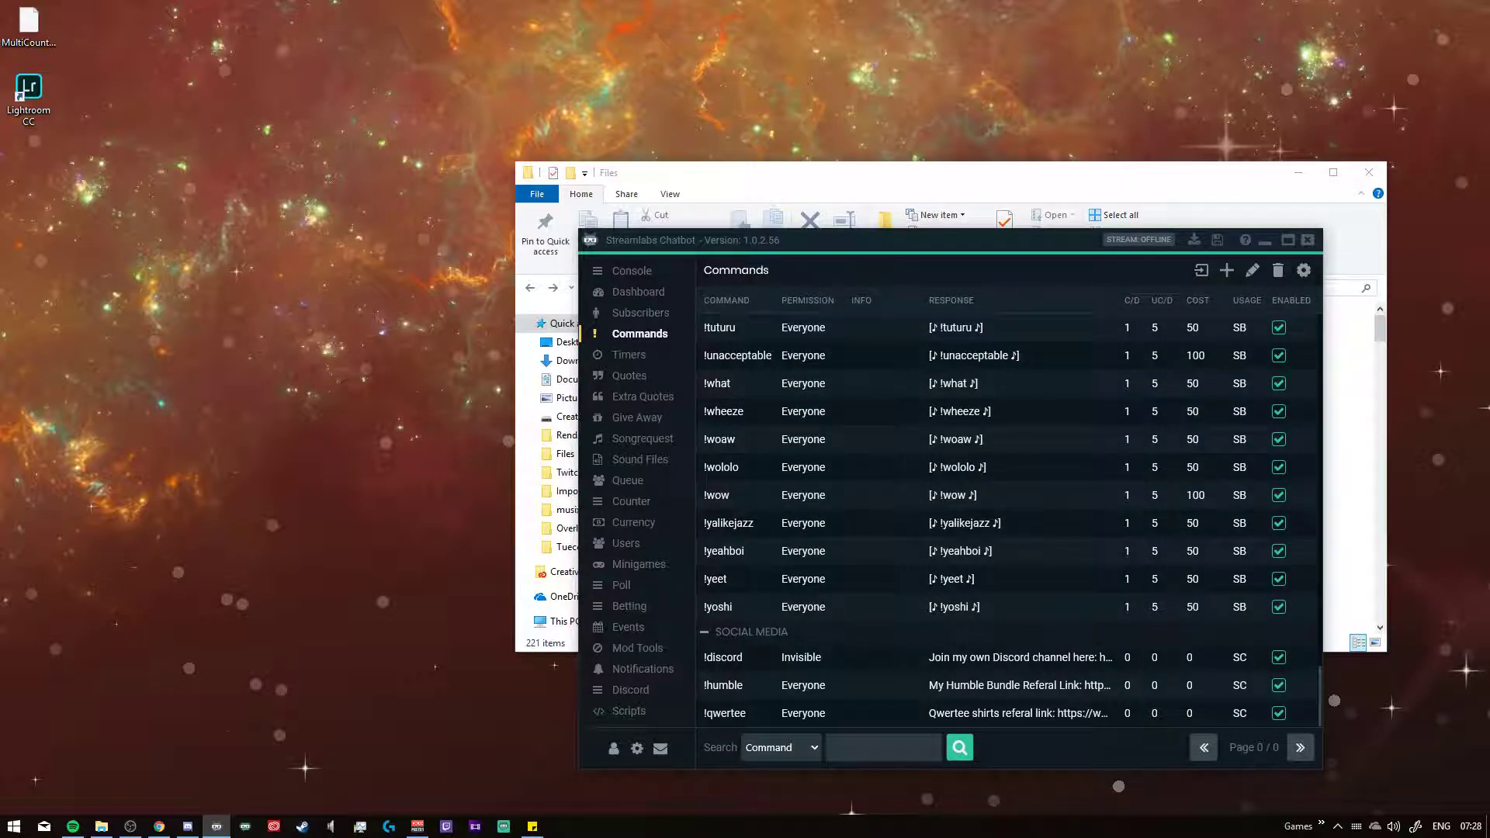
Move the Discord-downloaded MultiCounter.abcomg from Downloads to the Desktop, replacing the old copy
key(alt+Tab)
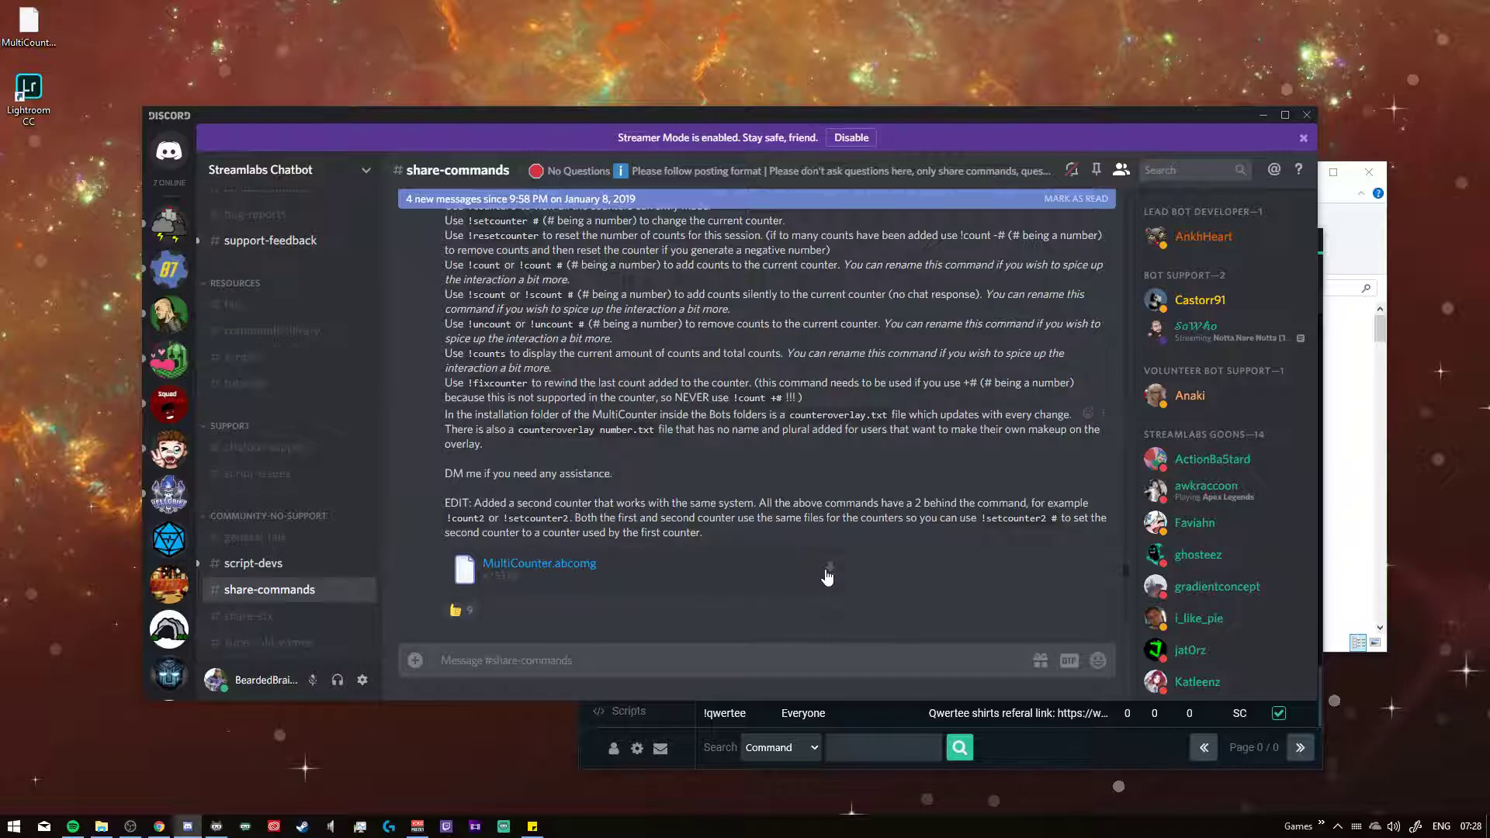
click(1263, 115)
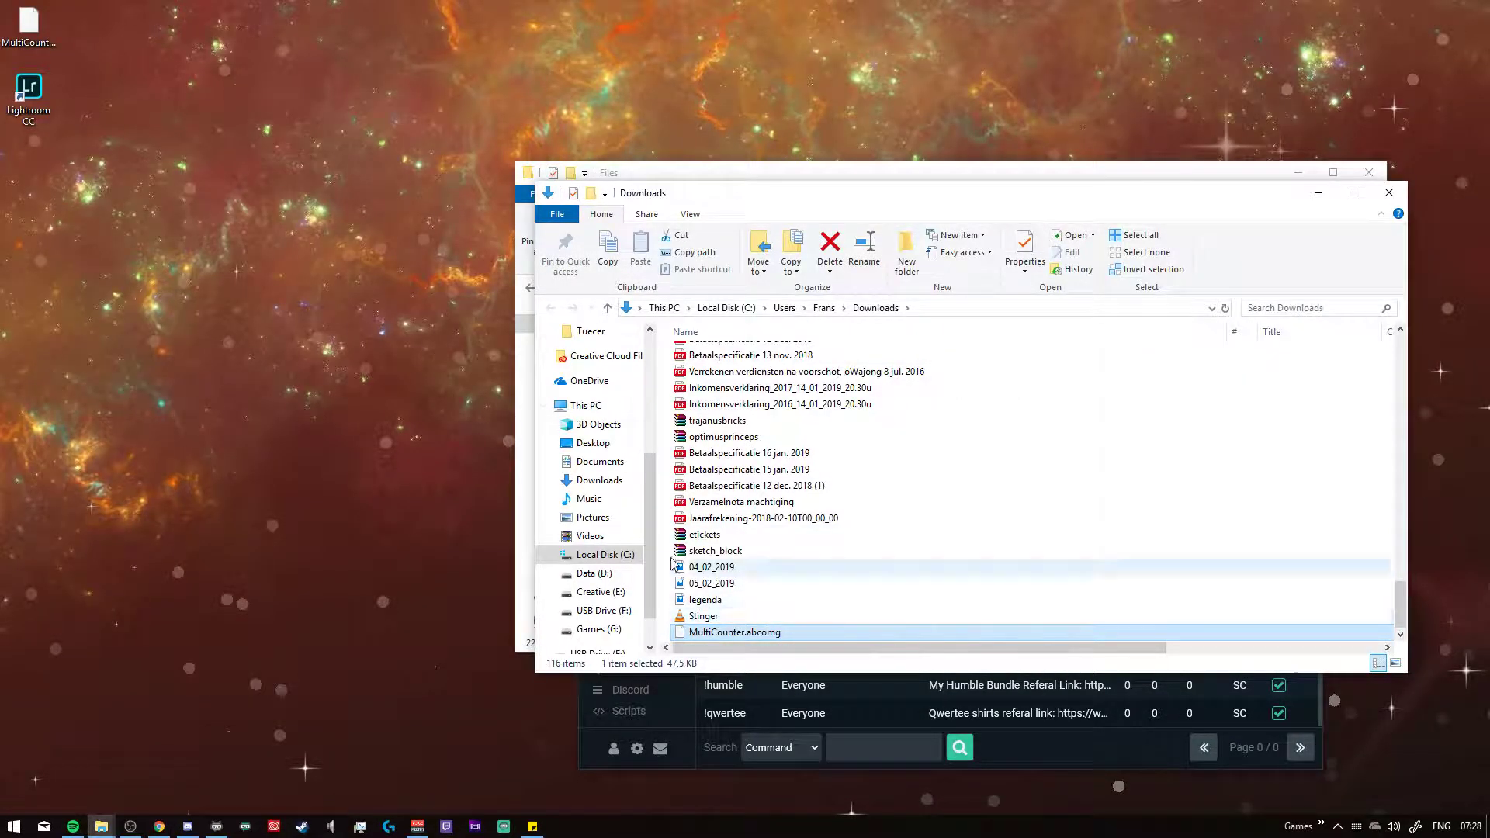
drag(377, 425, 378, 426)
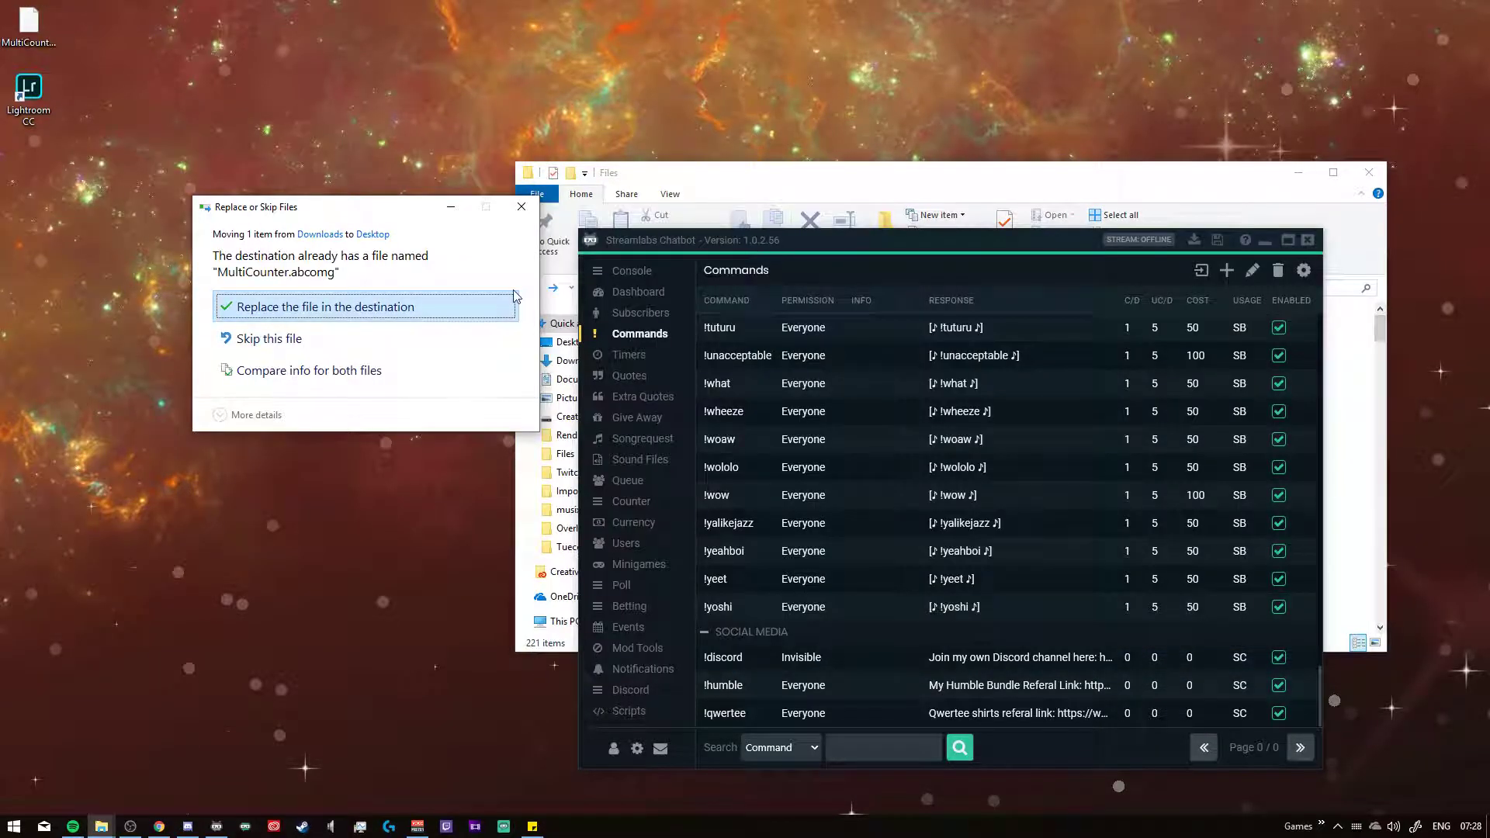
click(307, 306)
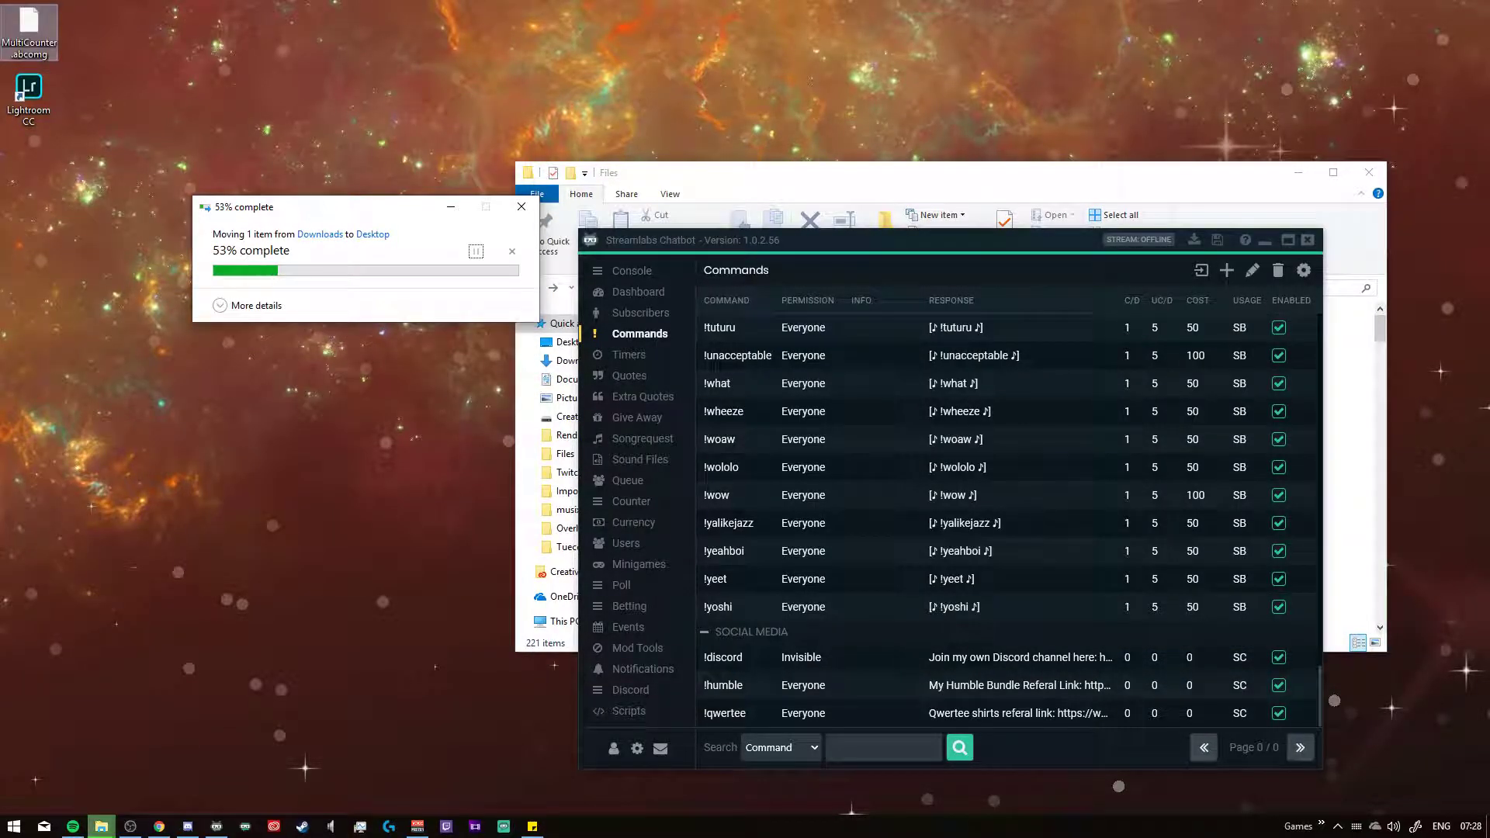
click(1200, 271)
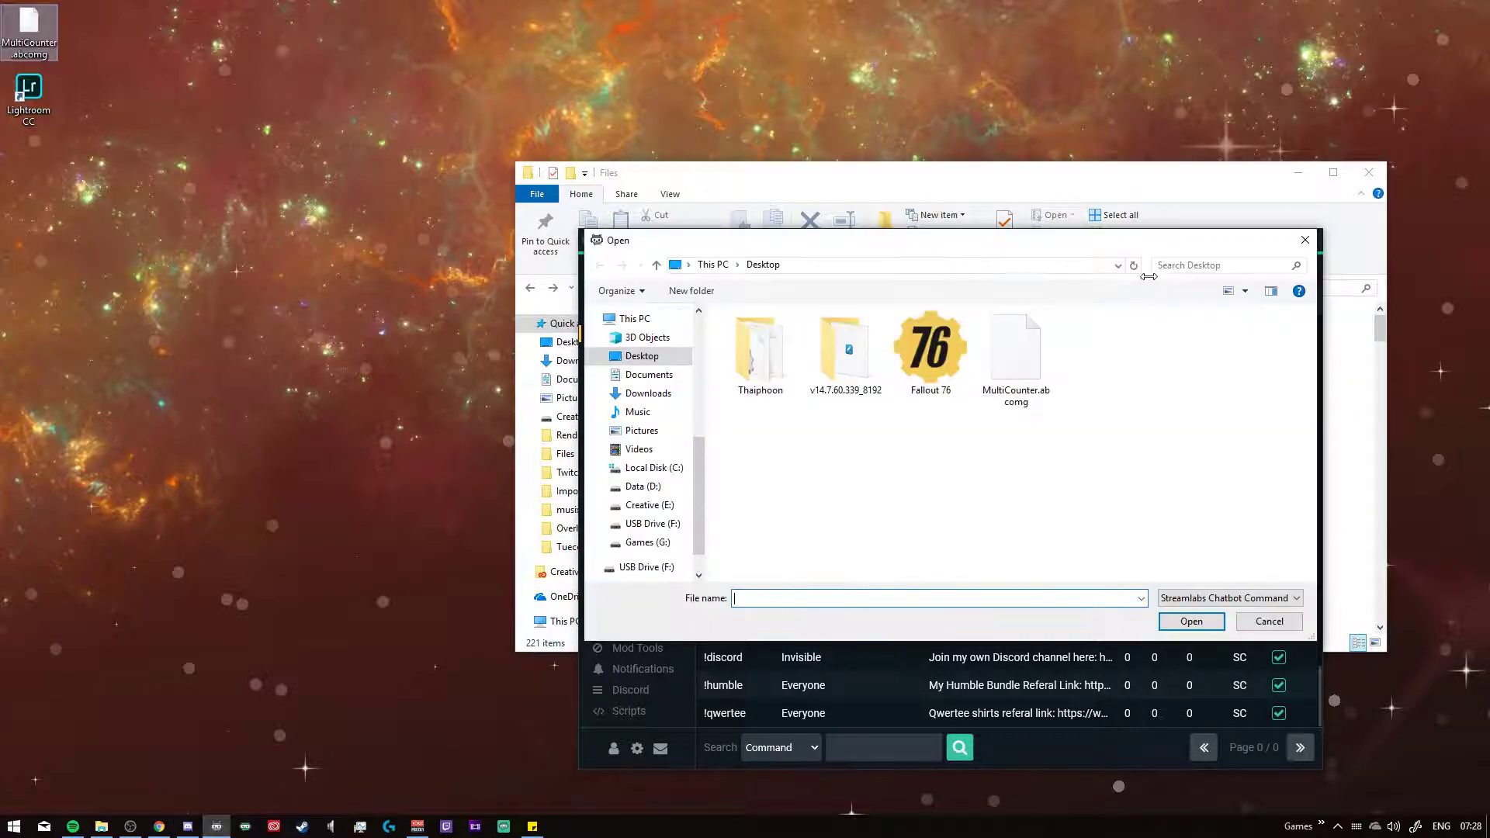
Import the Desktop MultiCounter.abcomg with overwrite and check the MULTICOUNTER and MULTICOUNTER2 groups
double_click(1029, 400)
click(996, 538)
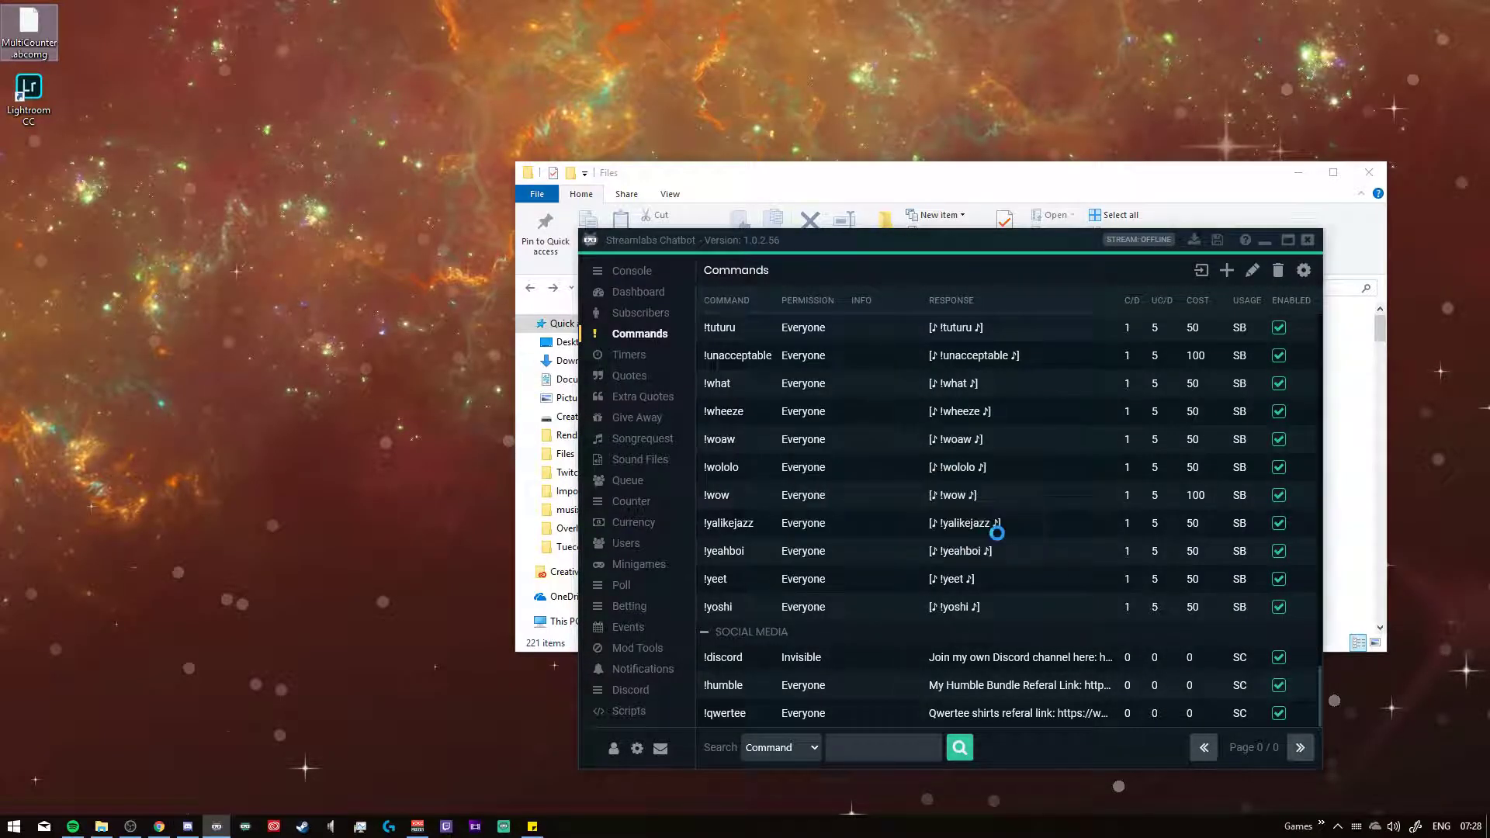
click(1009, 533)
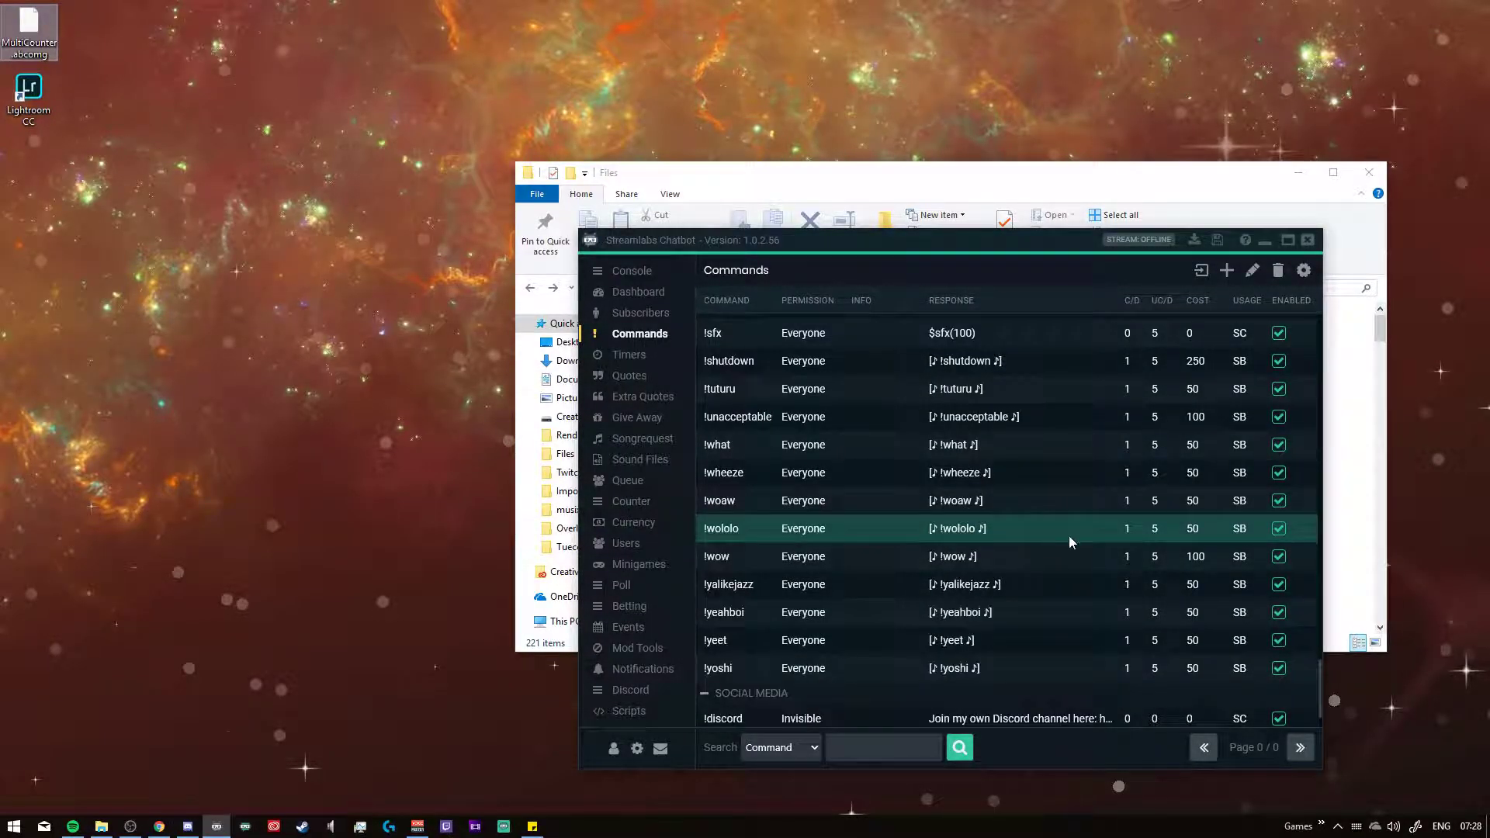
scroll(1050, 525, up, 10)
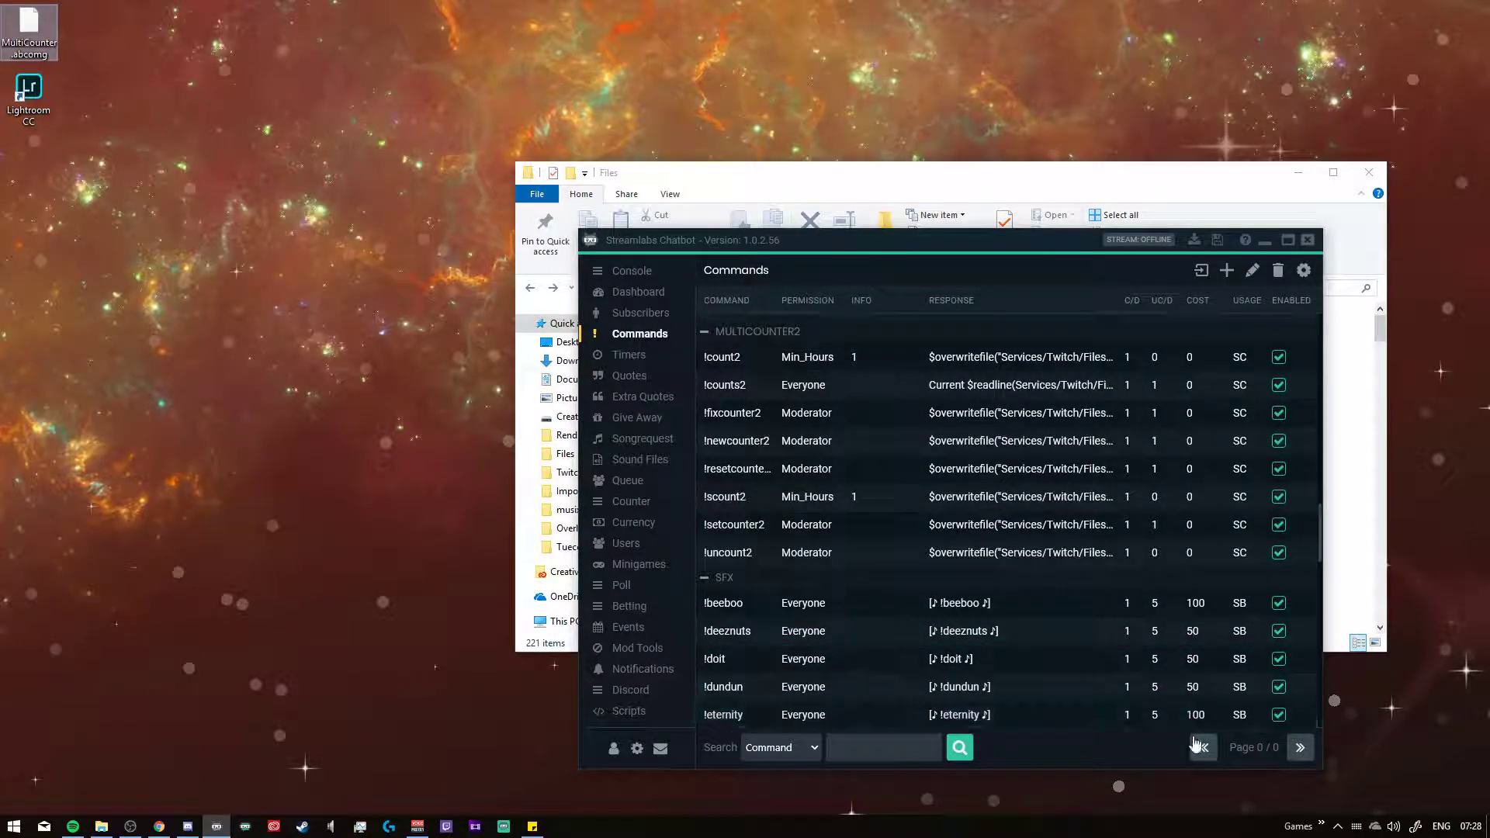
scroll(900, 562, up, 5)
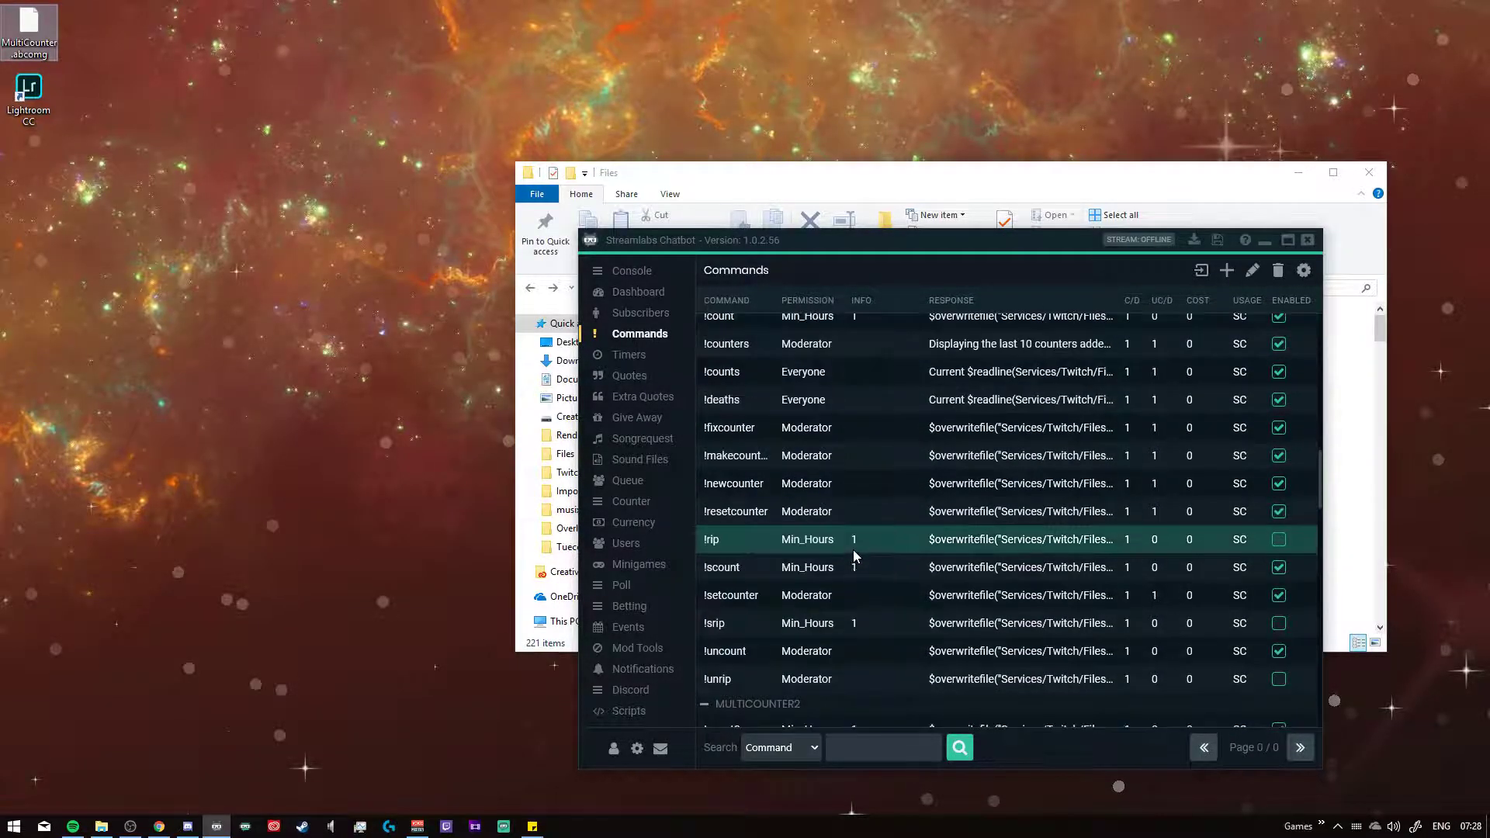
scroll(854, 550, up, 3)
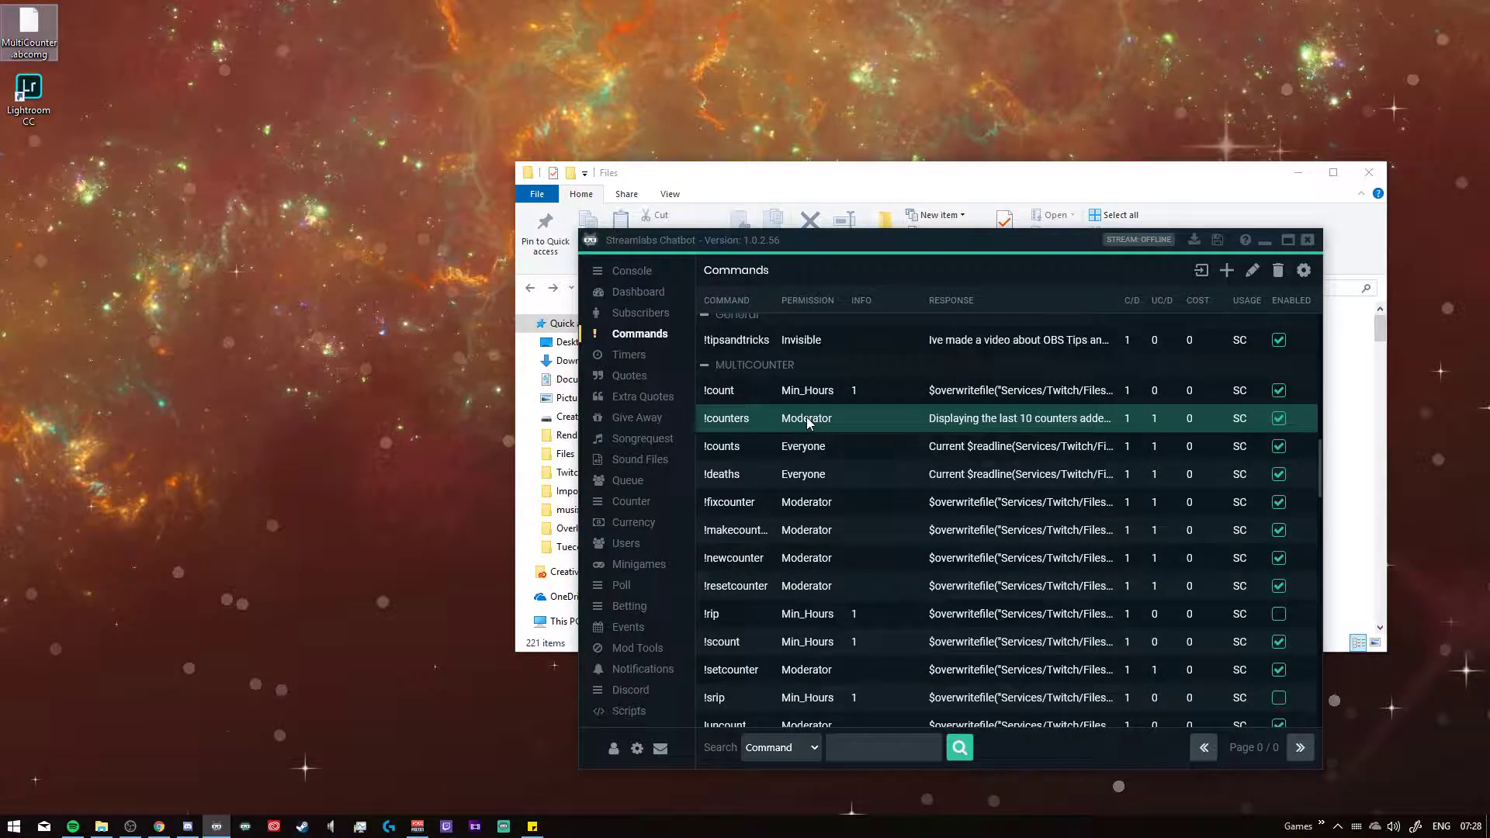
click(619, 273)
Create a new folder named 'MultiCounter' inside the Files folder
click(820, 207)
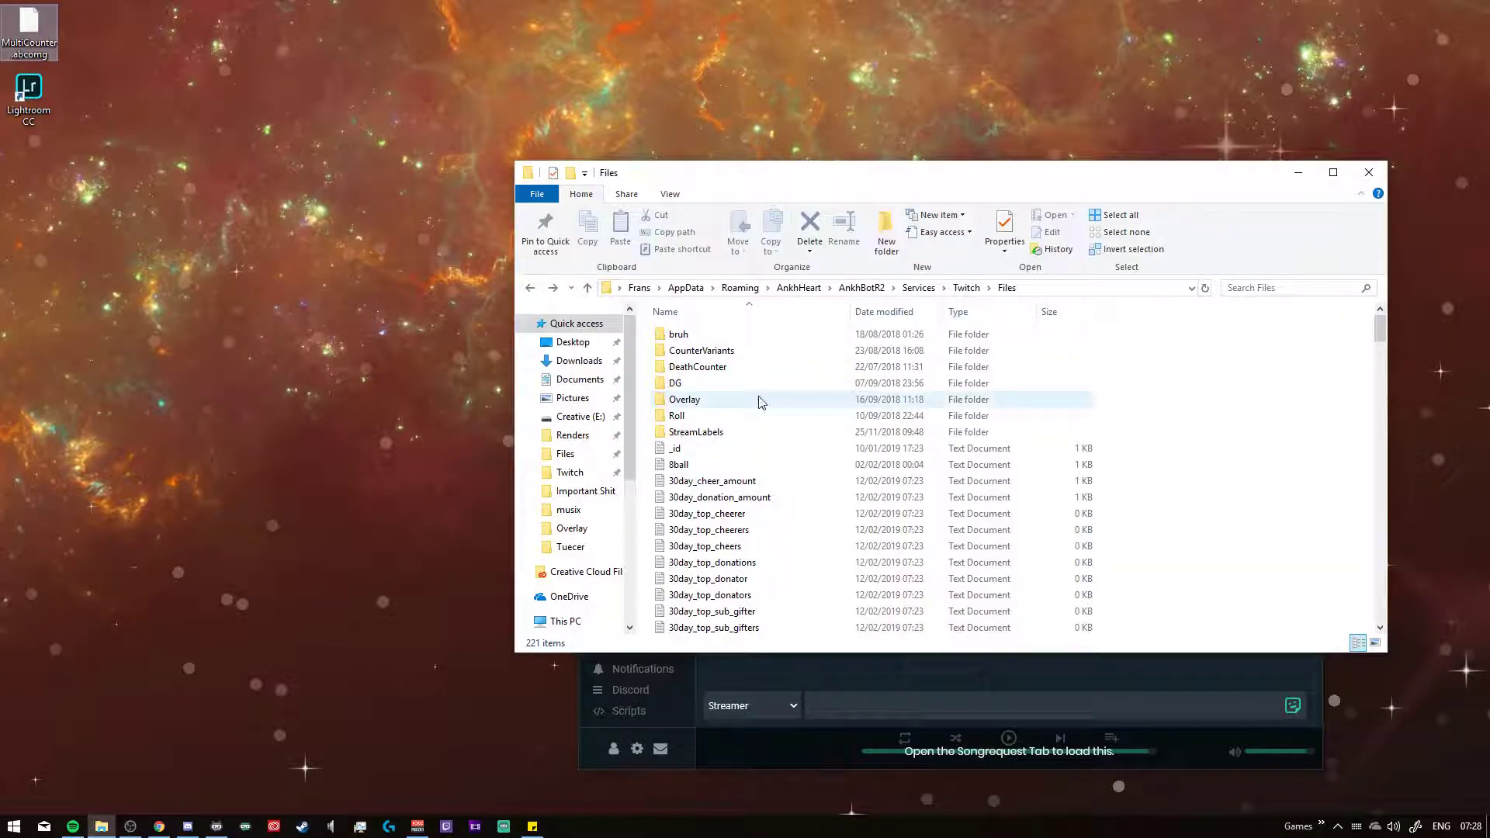
click(887, 229)
text(M)
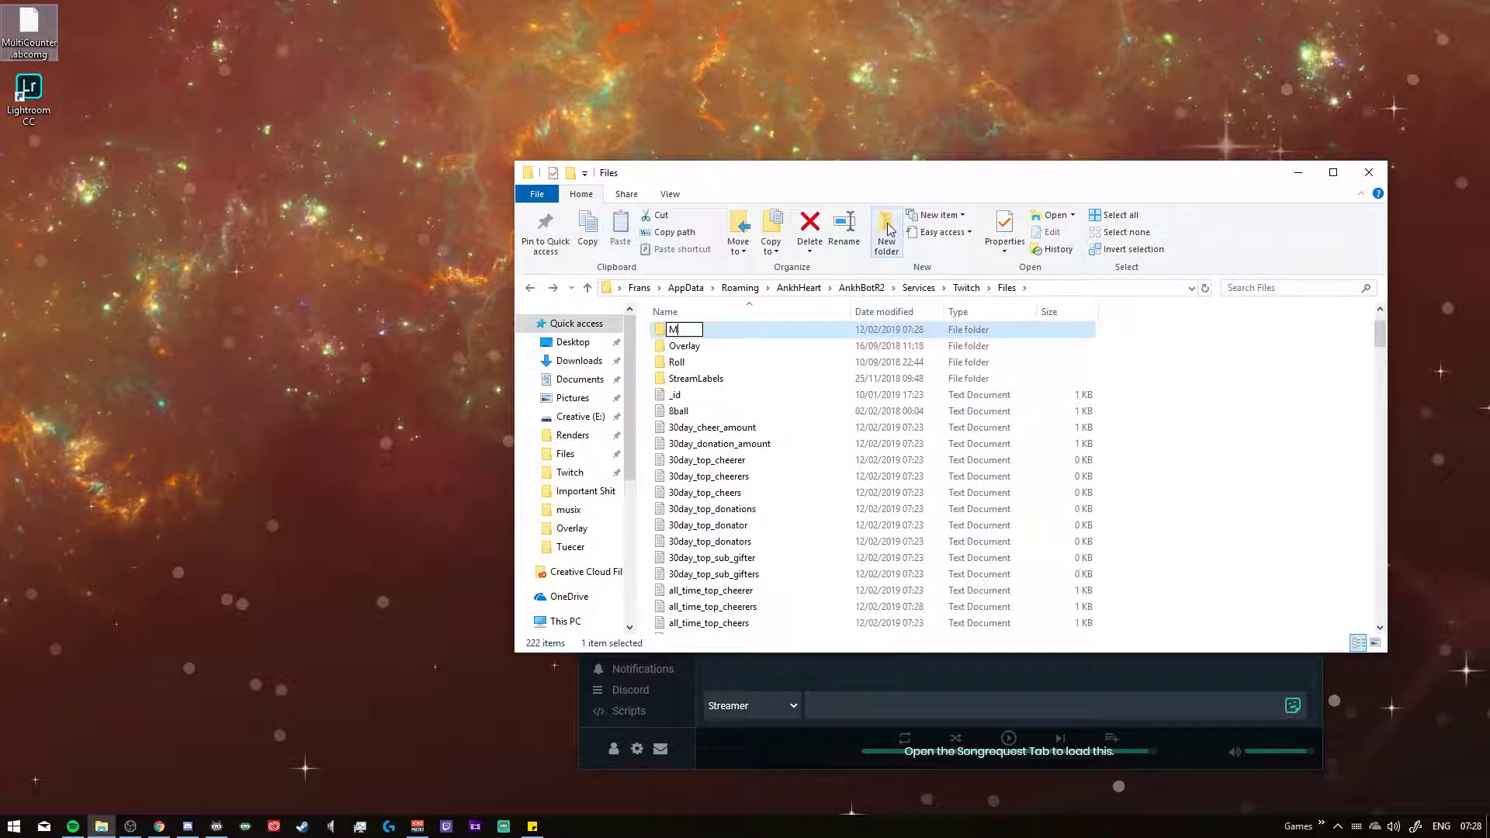
text(ultiCounter)
key(Return)
Send '!makecounterfiles' in the chatbot console to generate the counter files
click(893, 714)
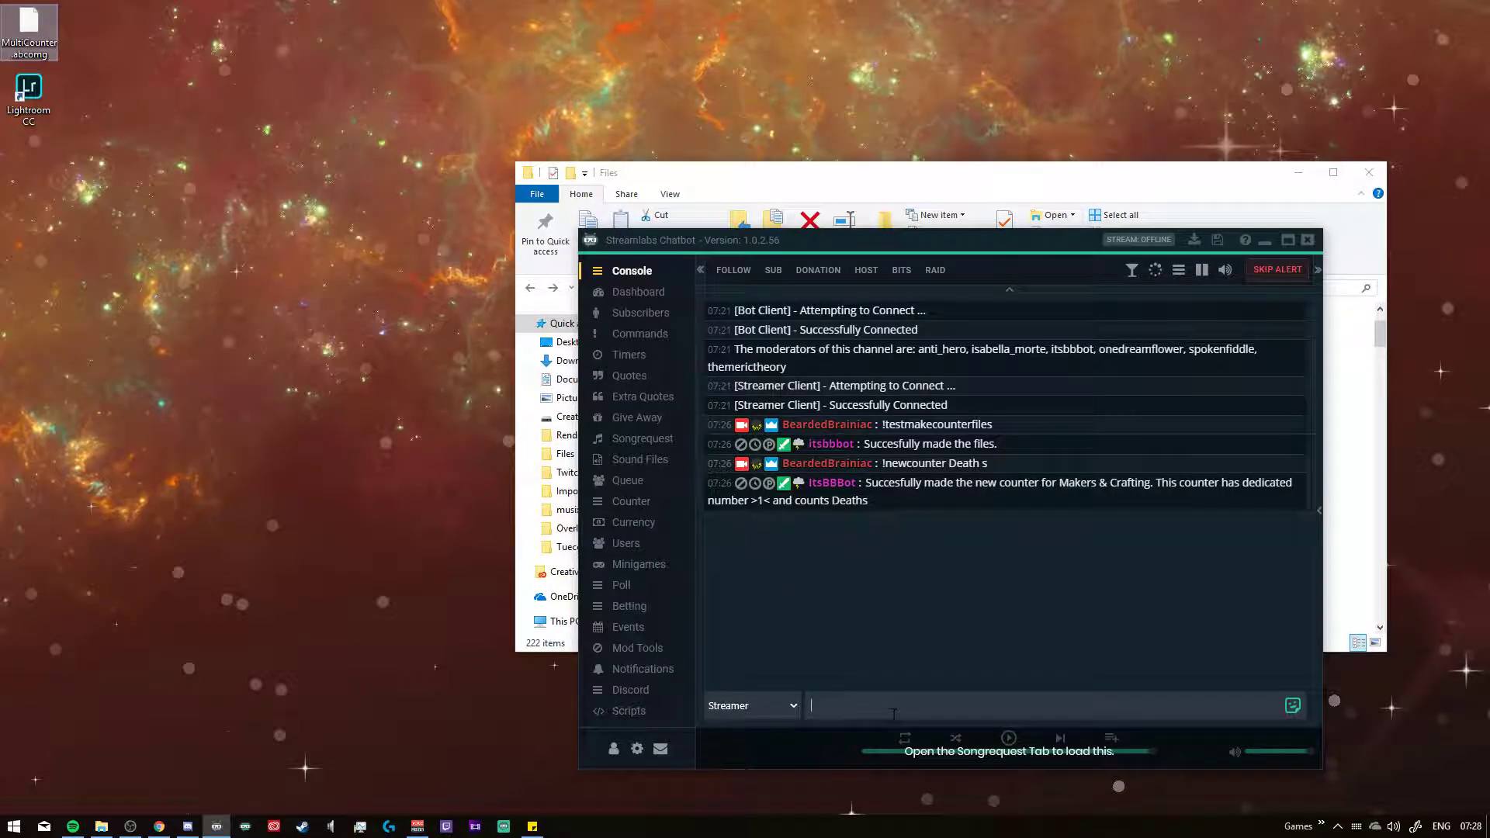
text(!makecounterfiles)
key(Return)
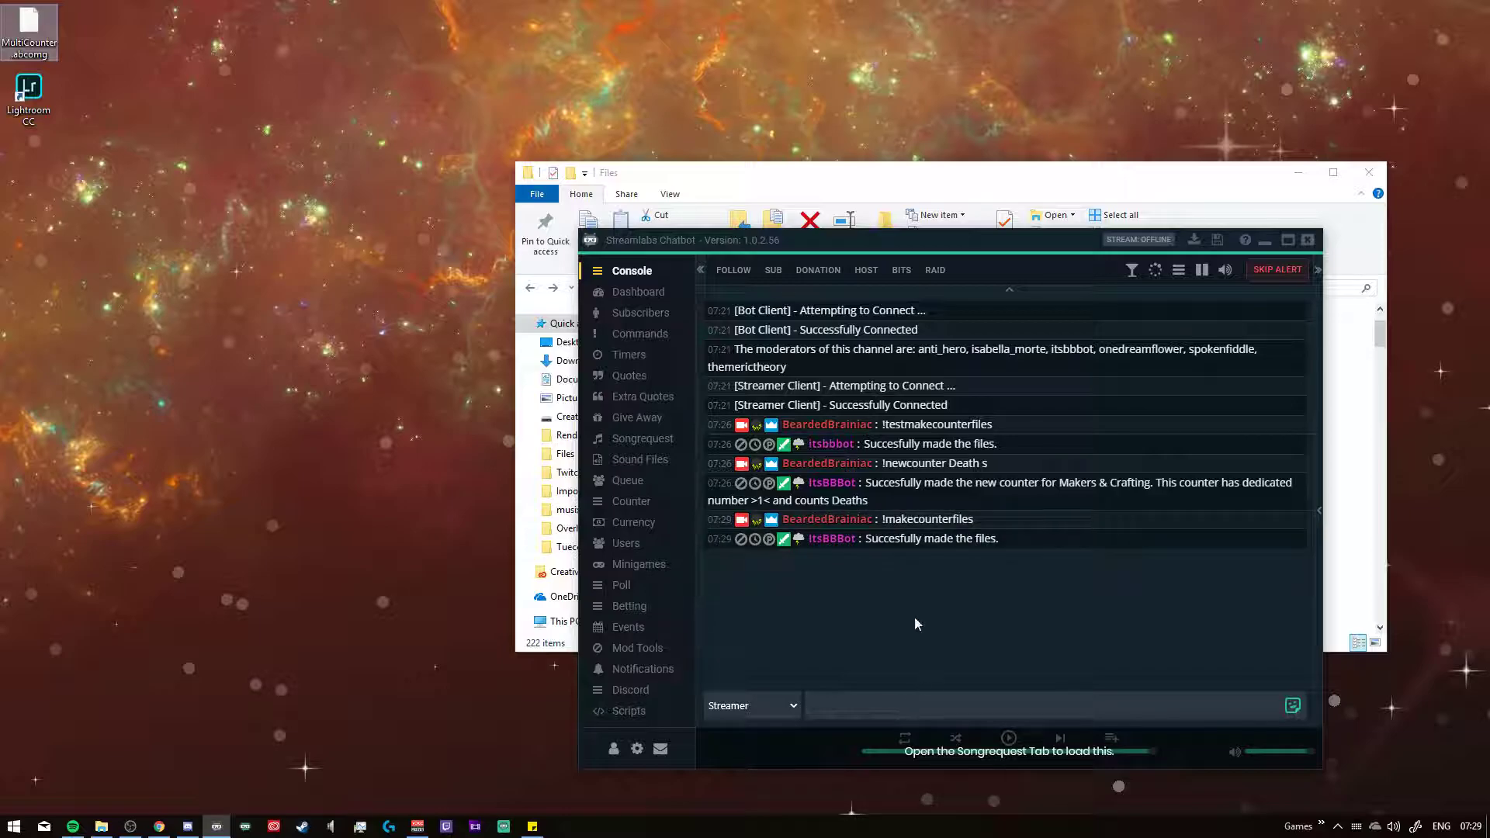
Open the MultiCounter folder and inspect the counteroverlay, currentgamecounter and gamelistfile text files
click(941, 194)
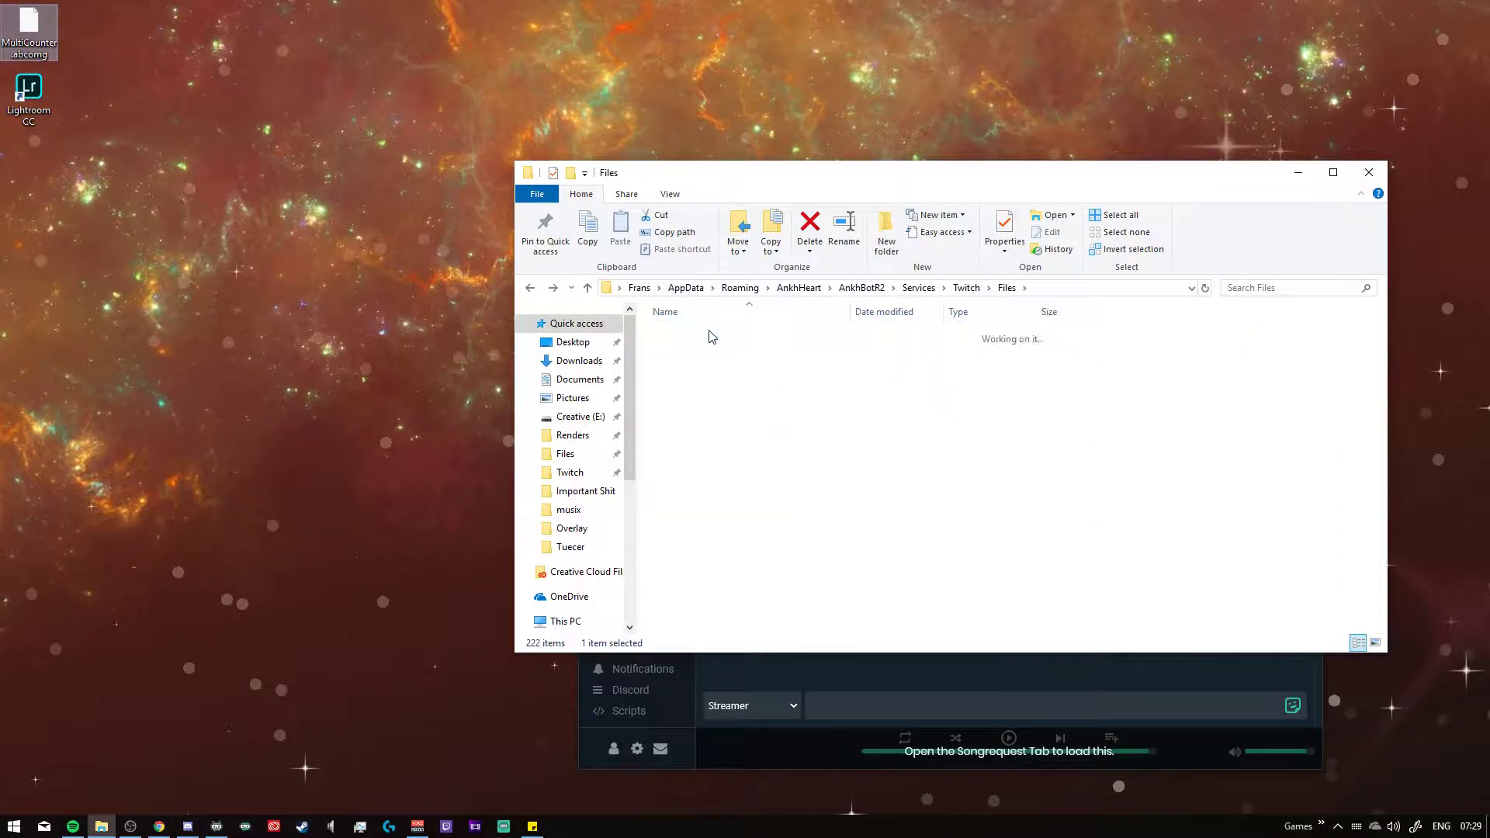
double_click(712, 336)
drag(815, 582, 659, 315)
click(750, 476)
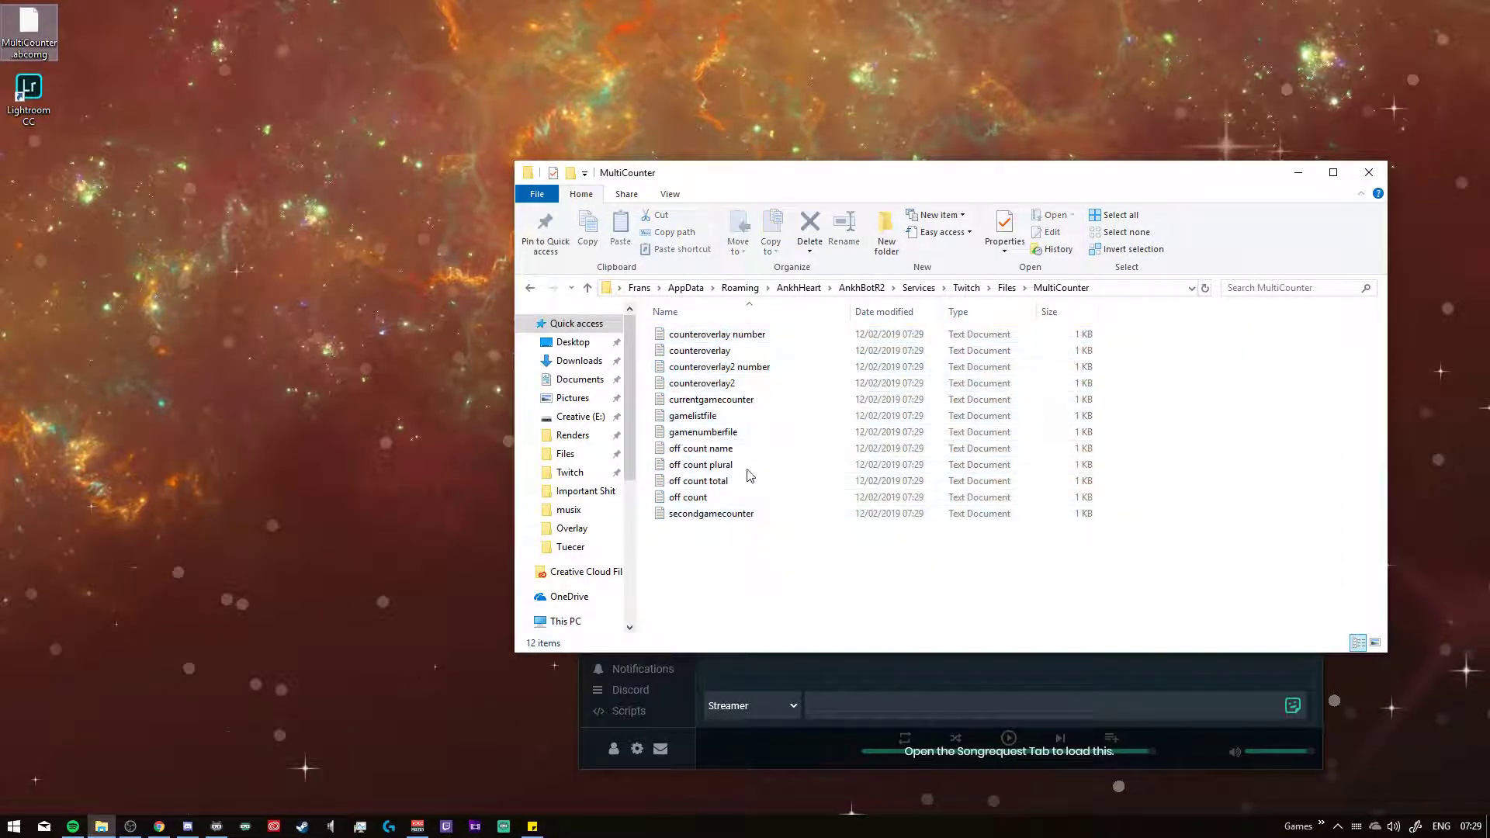
click(702, 384)
click(702, 352)
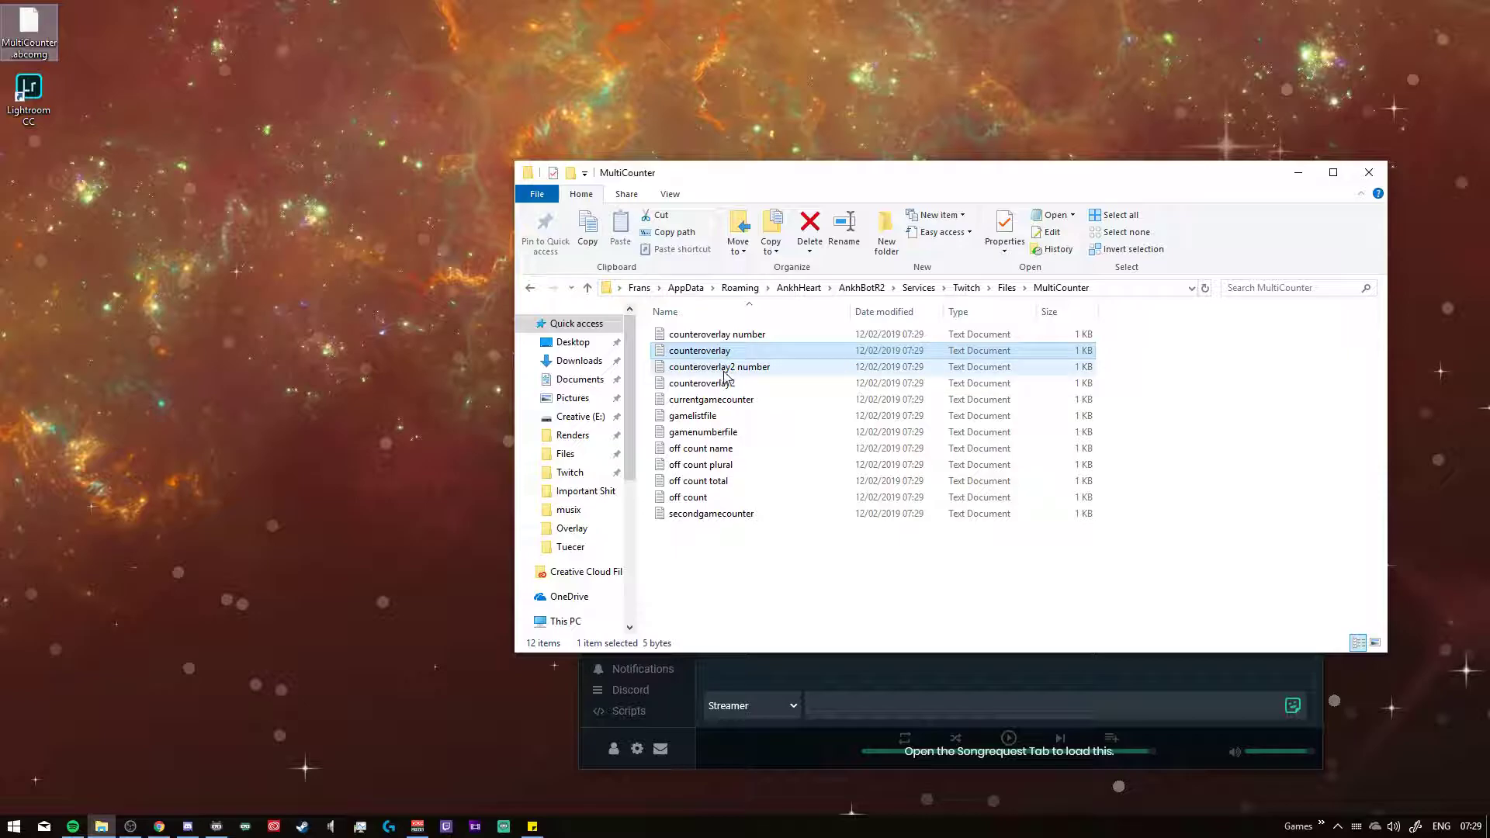
click(706, 400)
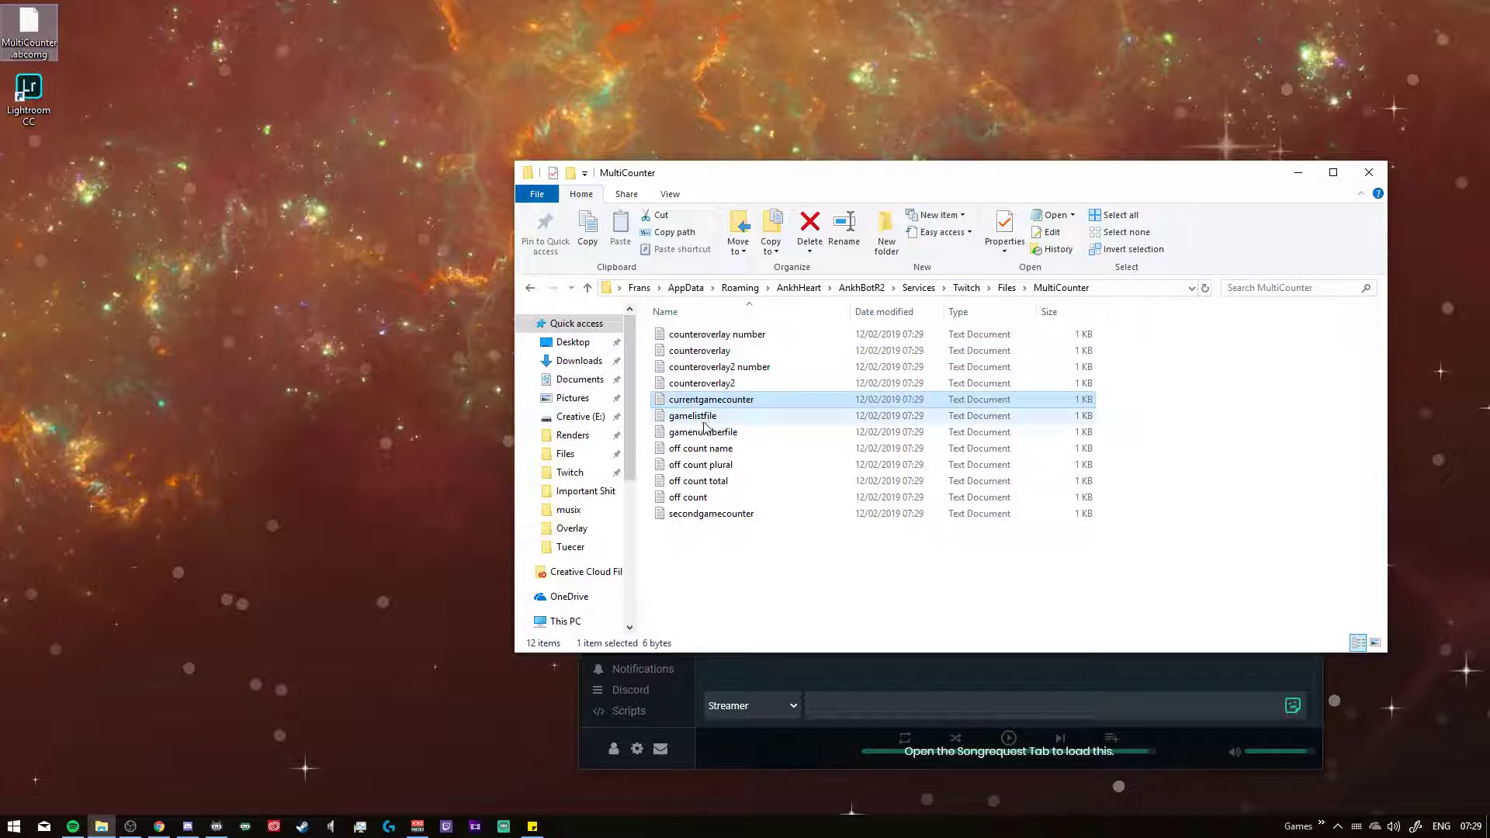
click(704, 419)
Set the chatbot's current game with '!game Dark Souls 2'
click(790, 609)
click(864, 715)
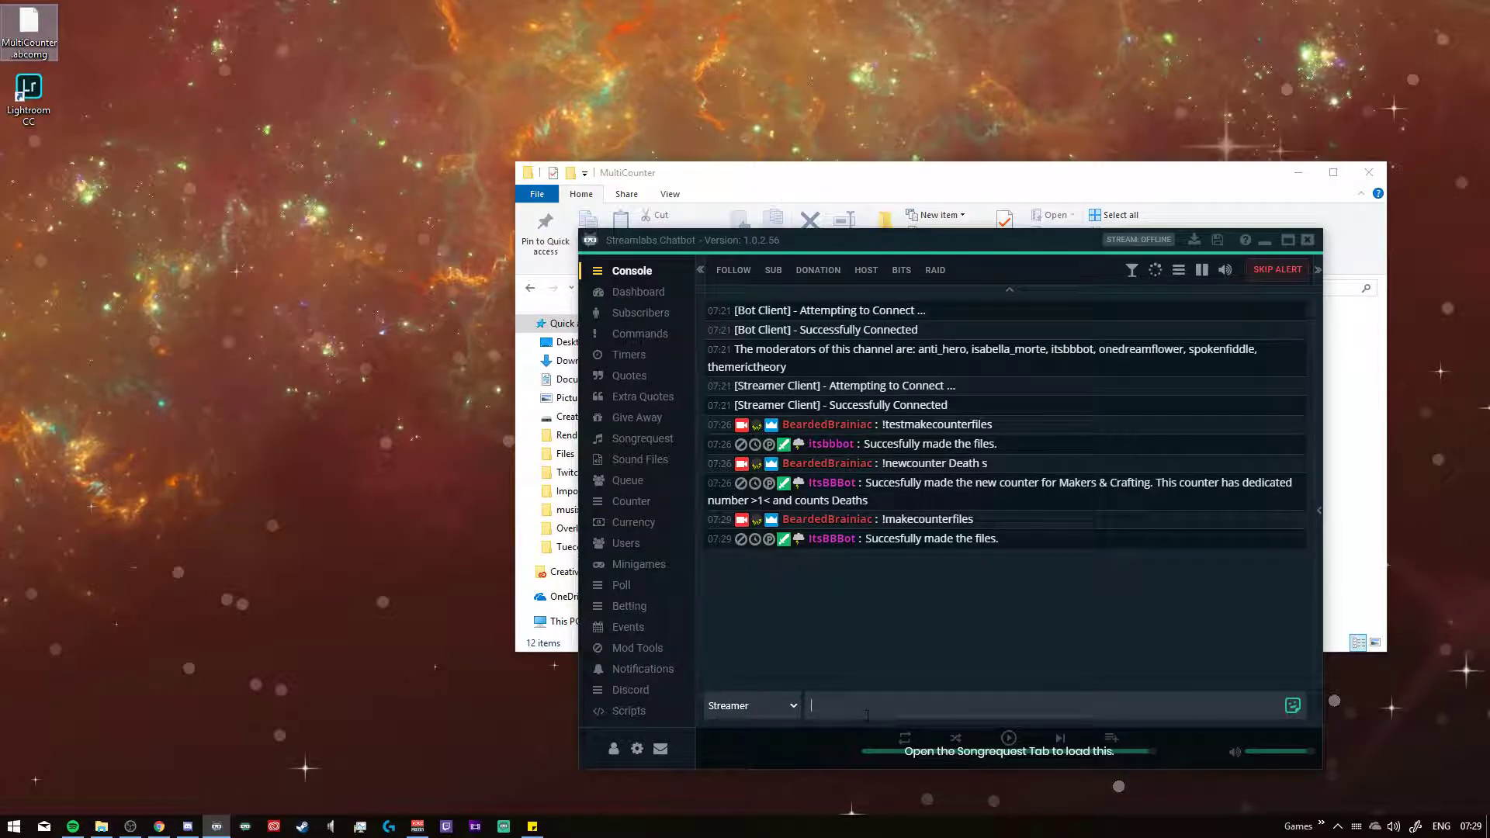
text(!game Dark Souls 2)
key(Return)
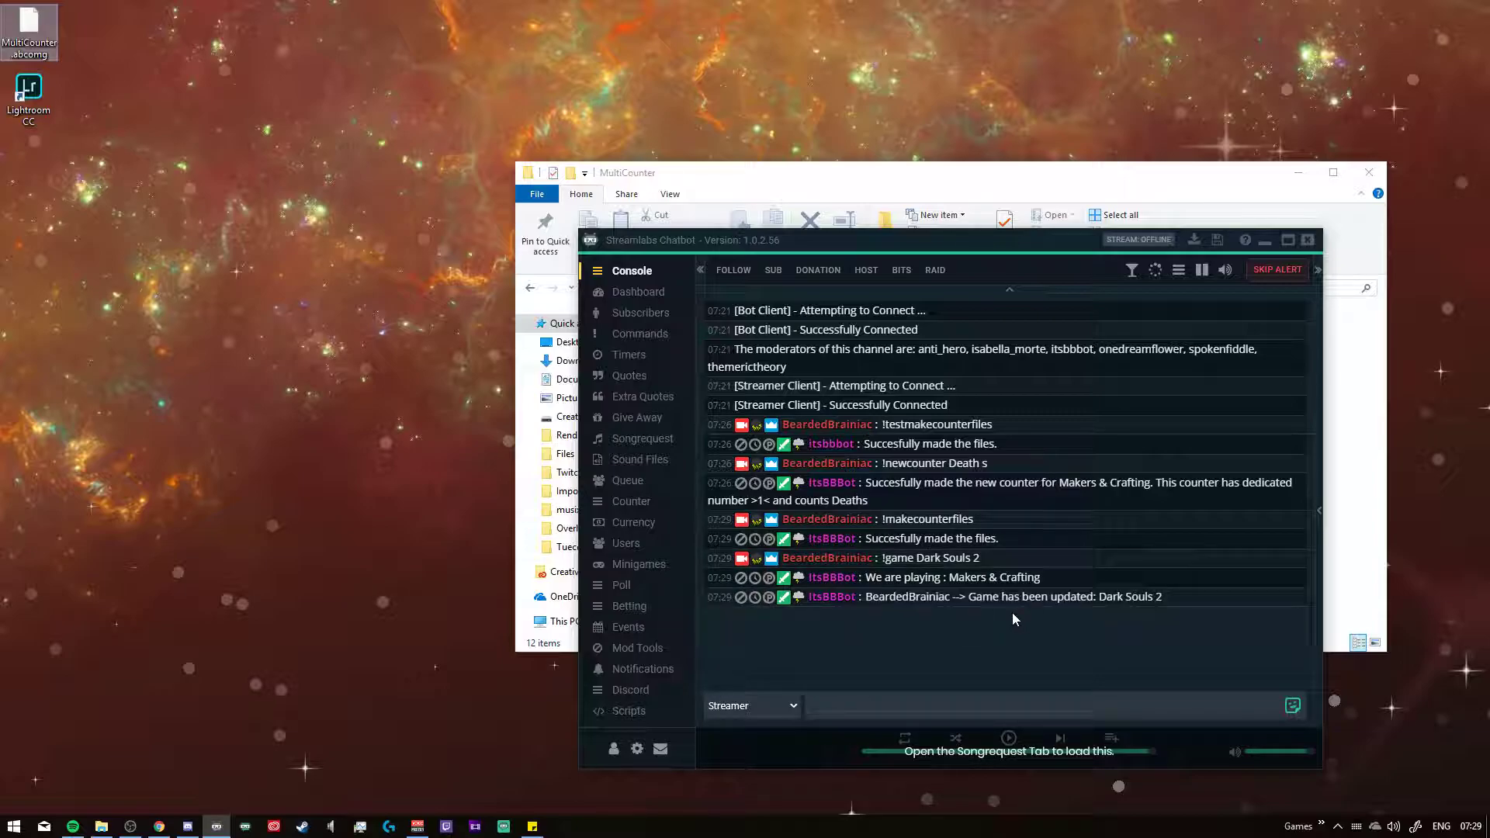
drag(894, 597, 1195, 605)
Create a Deaths counter with '!newcounter Death s' and check the bot's reply
text(!newcounter Death s)
key(Return)
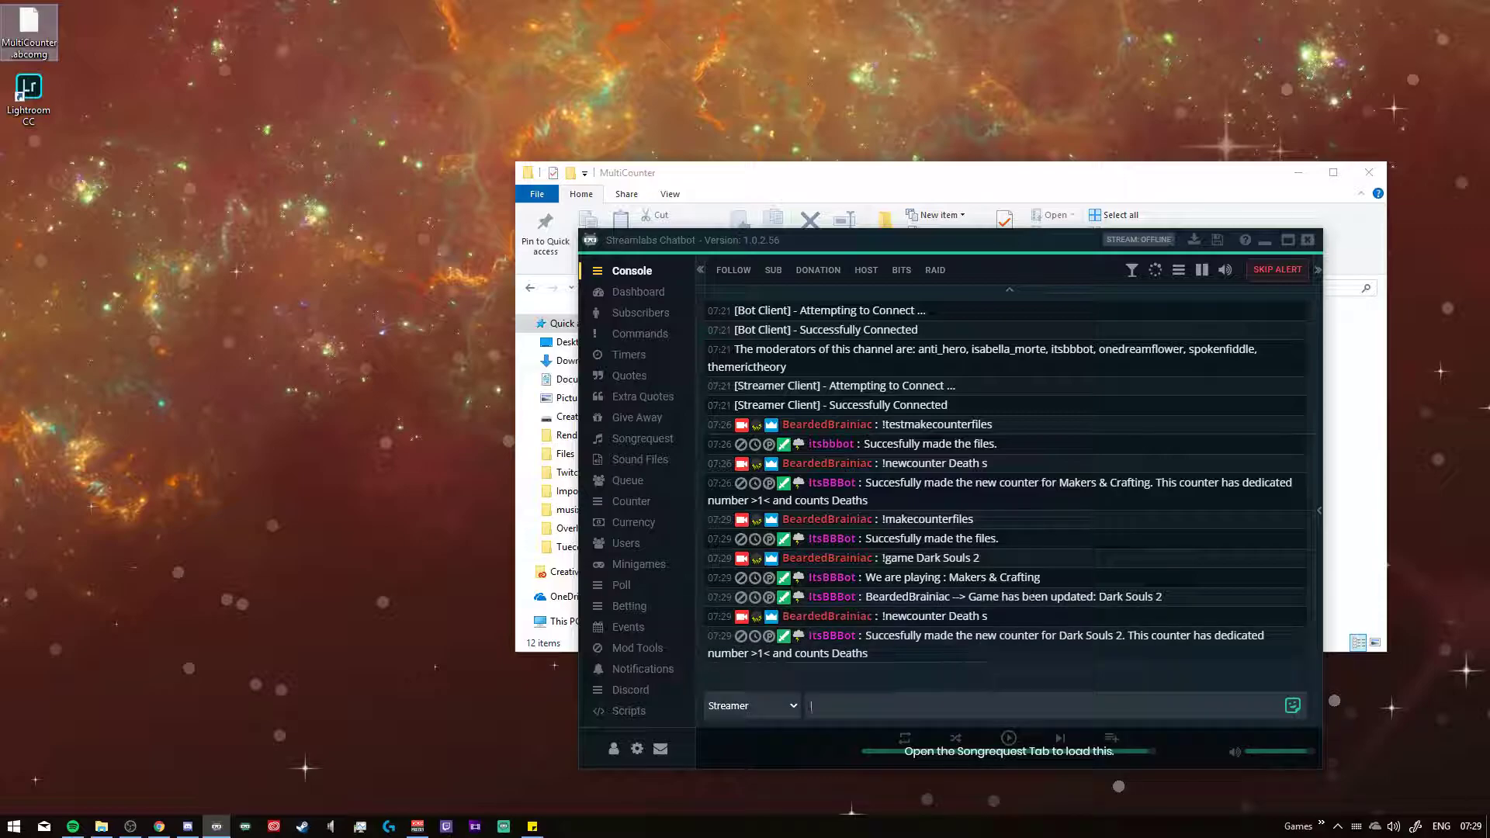
drag(915, 655, 863, 638)
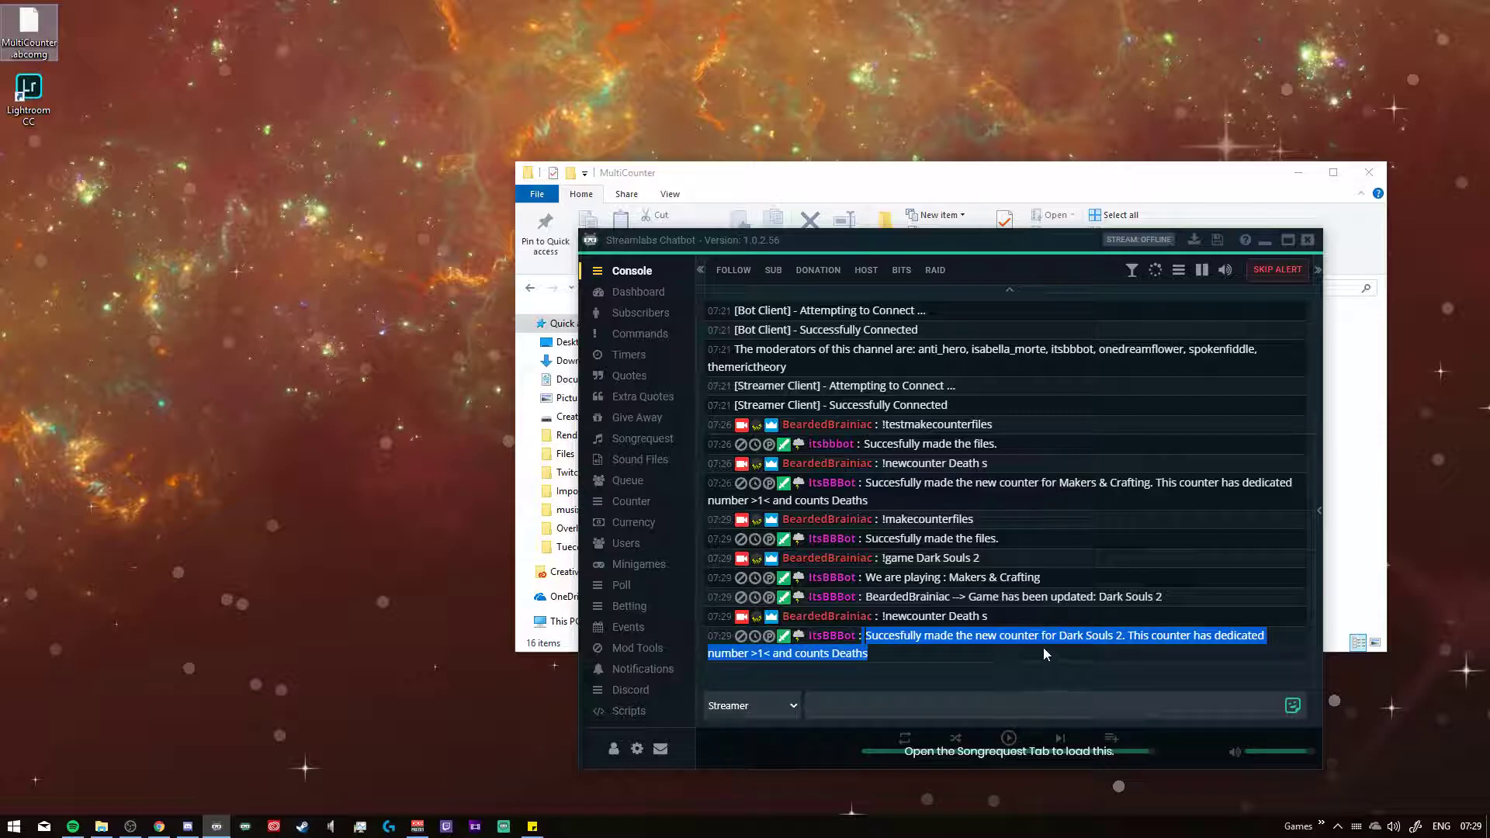
click(1171, 656)
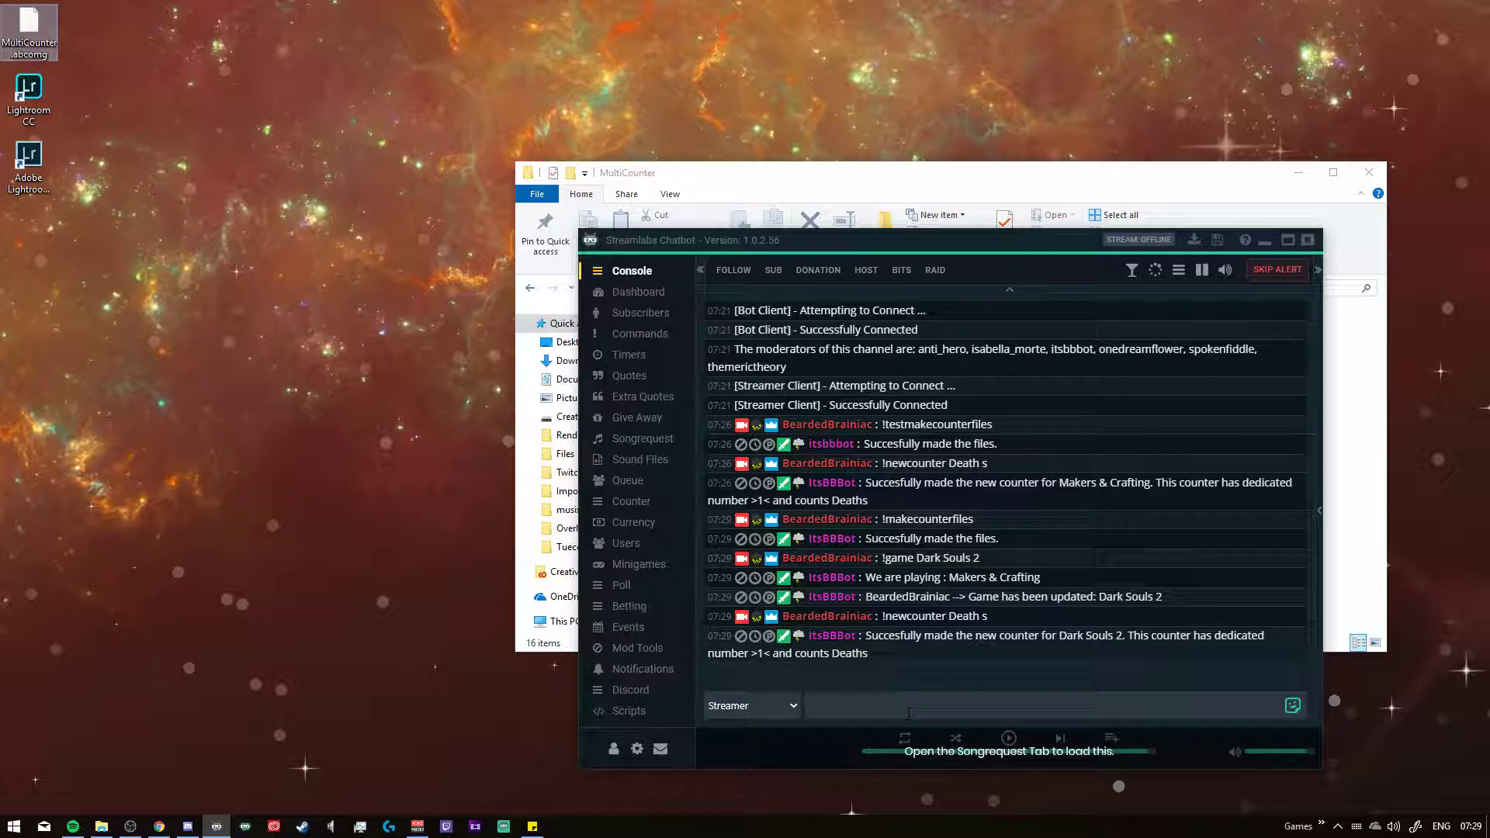
List the existing counters with '!counters', showing the Dark Souls 2 Deaths entry
text(!counters)
key(Return)
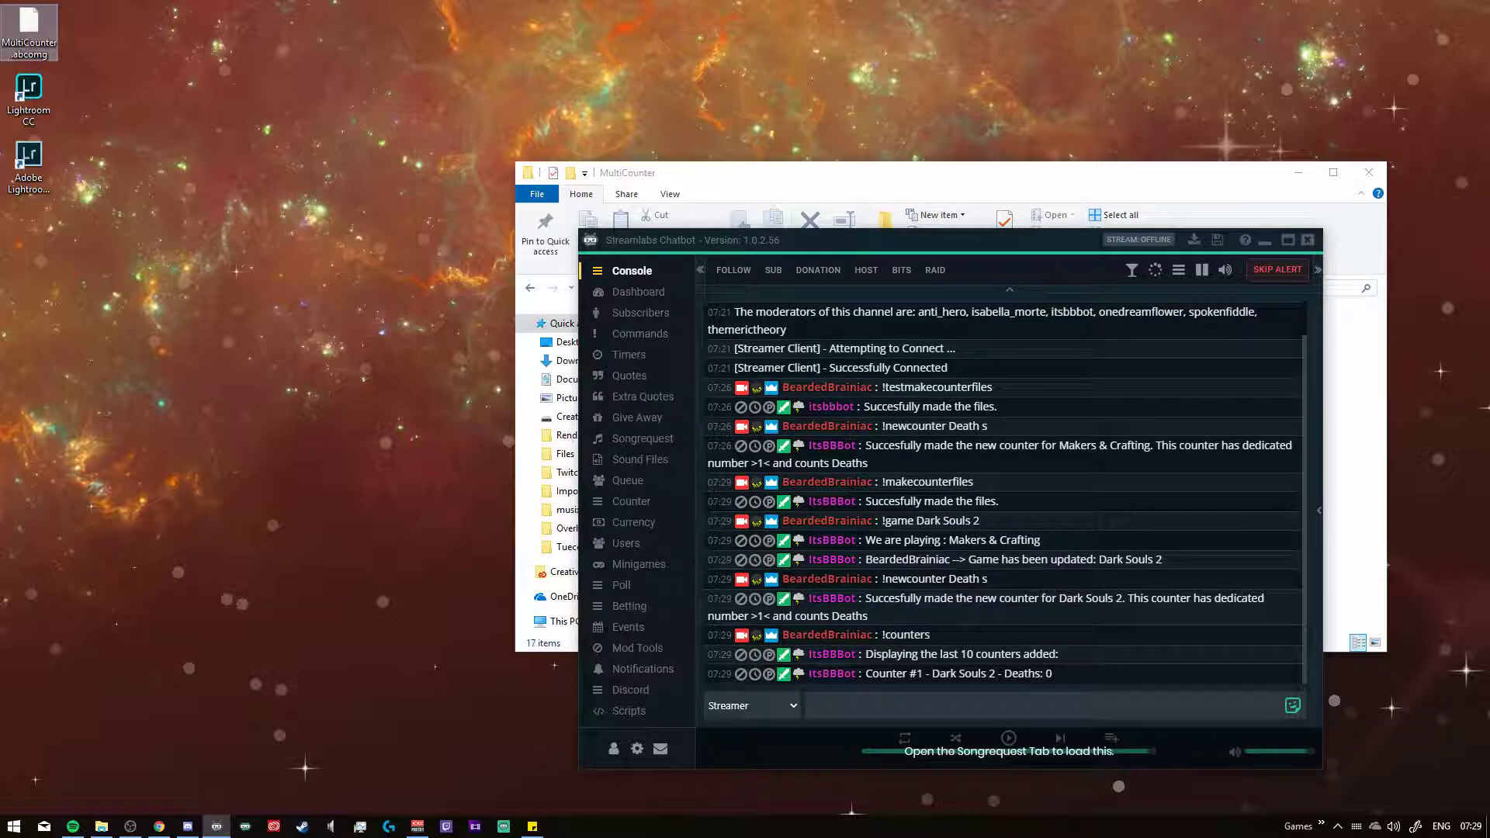
drag(871, 674, 1073, 695)
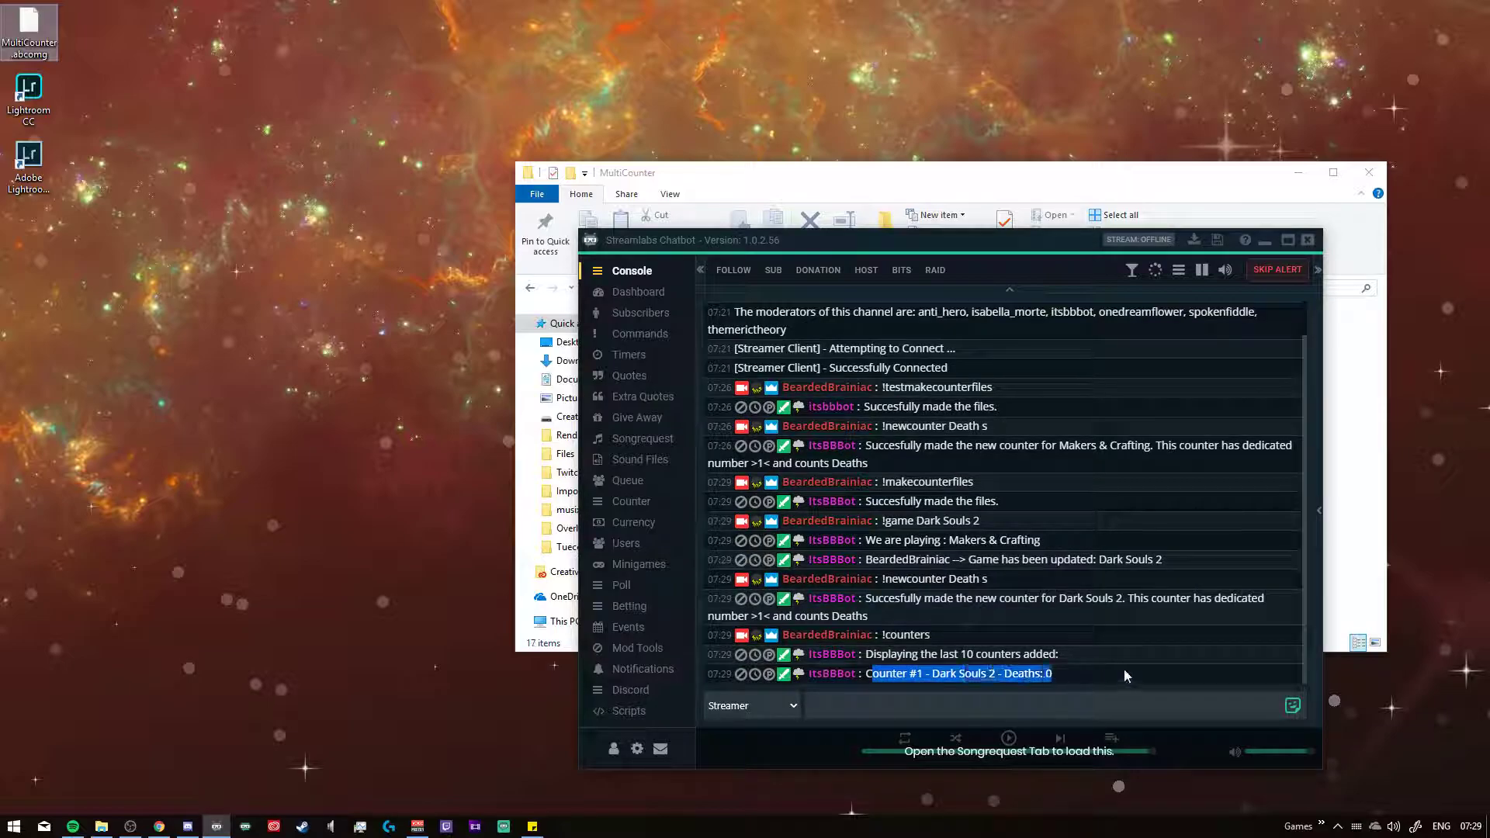
Create Glitches and Weapons counters for Dark Souls 2 with '!newcounter'
click(992, 701)
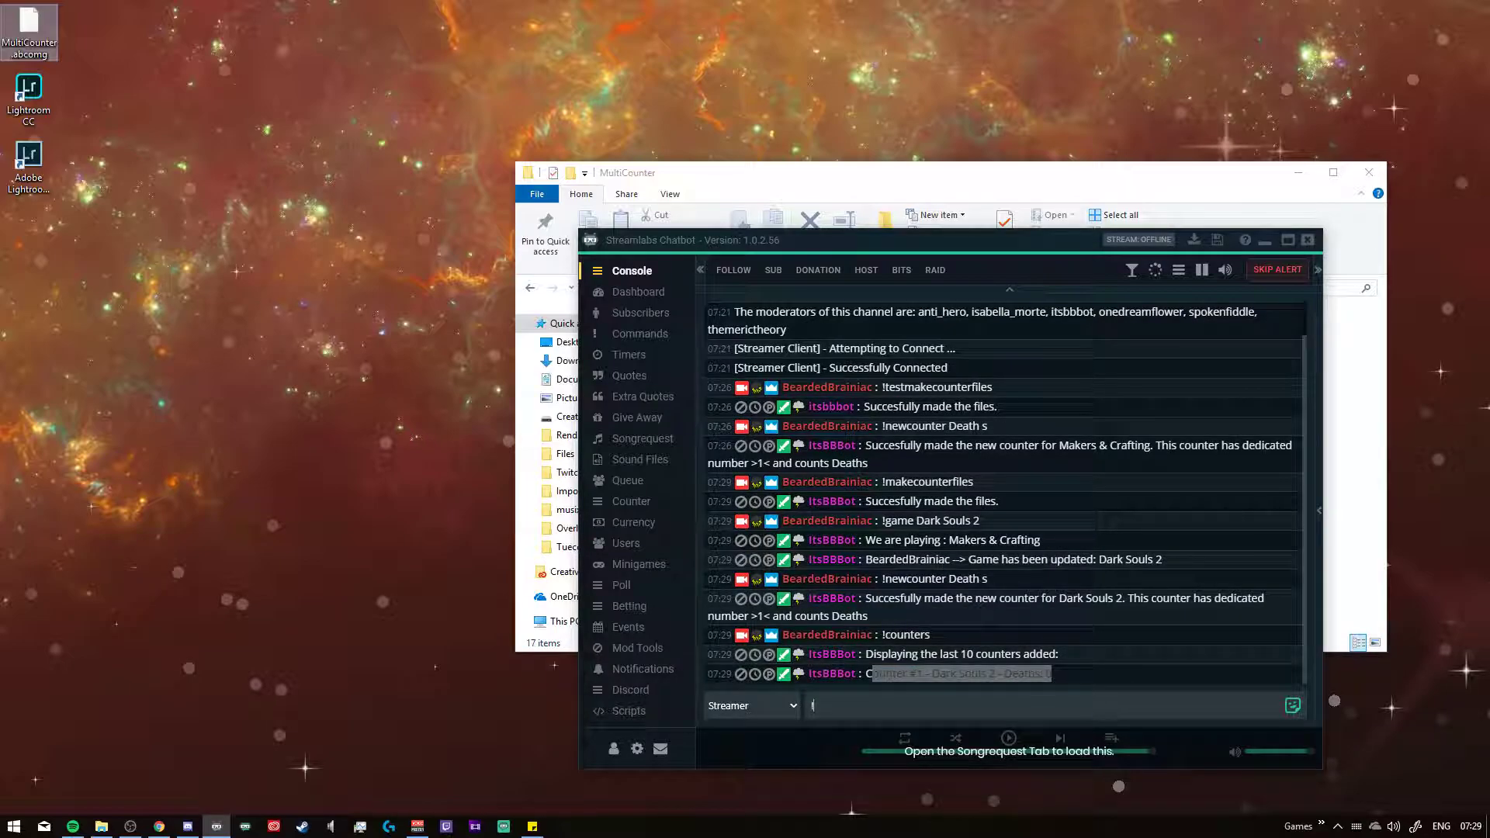
text(!newcounter Glitch es)
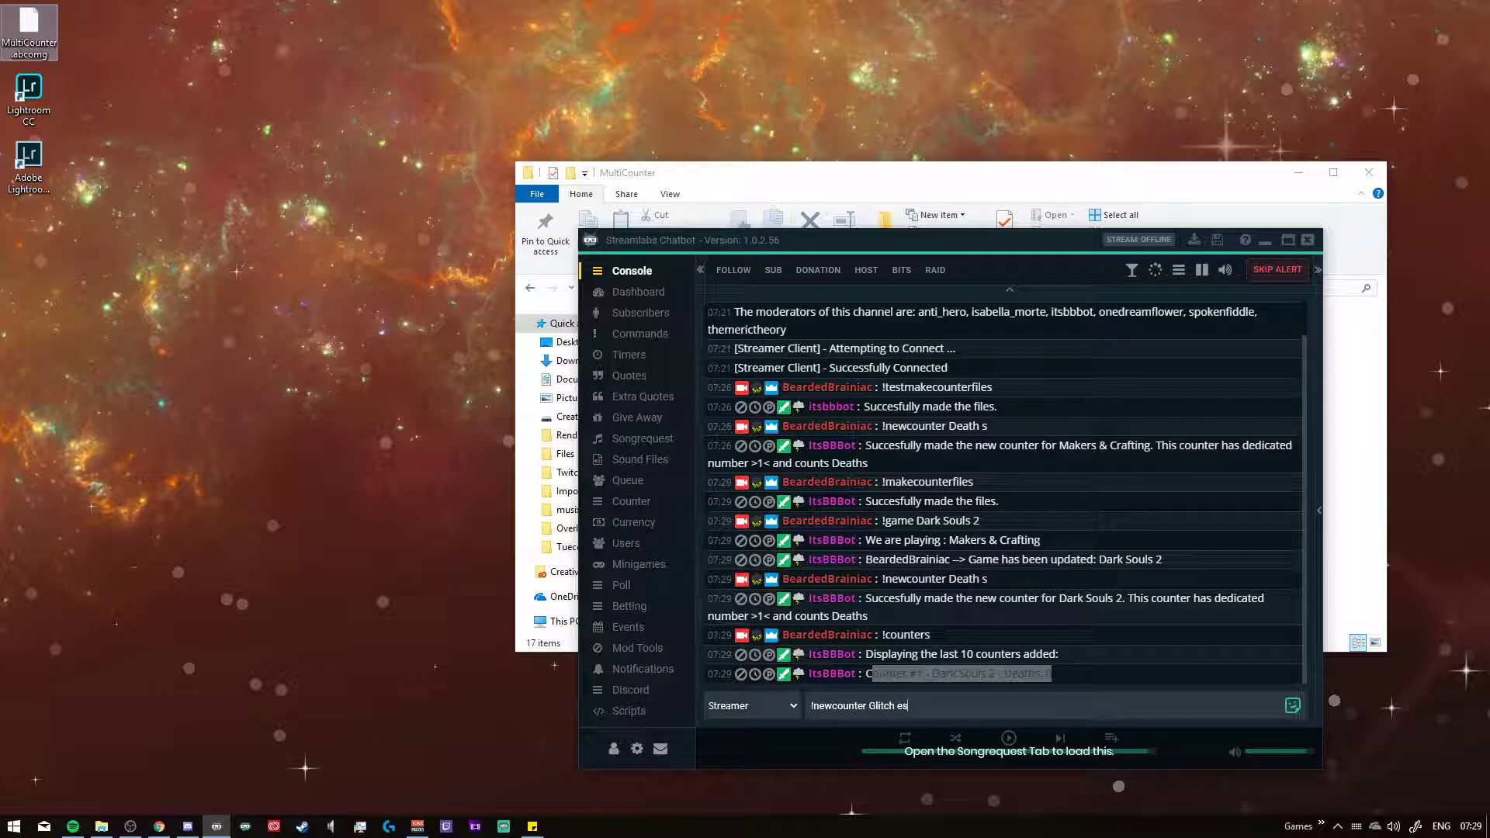
key(Return)
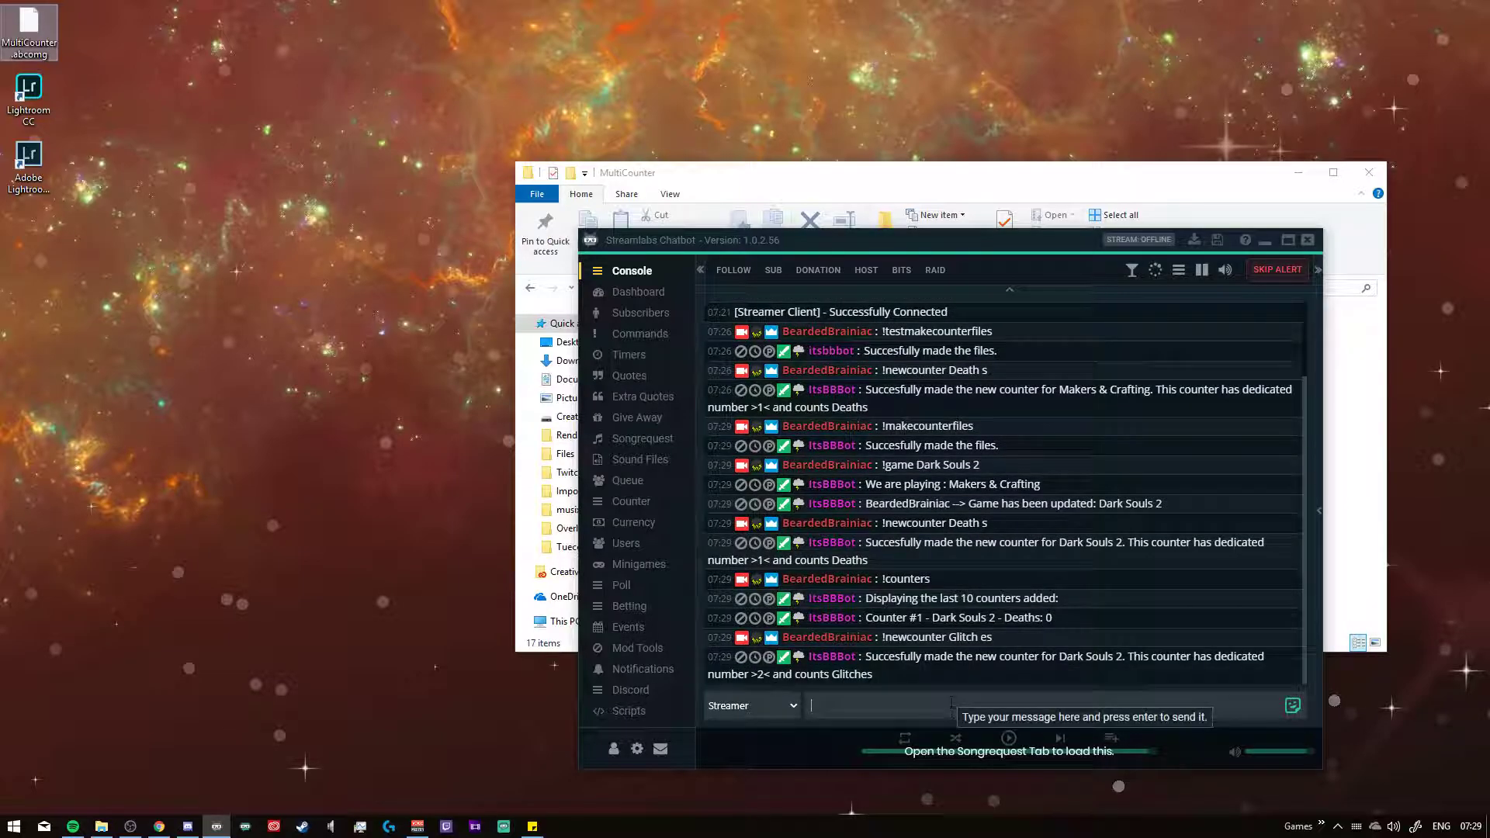
text(!new)
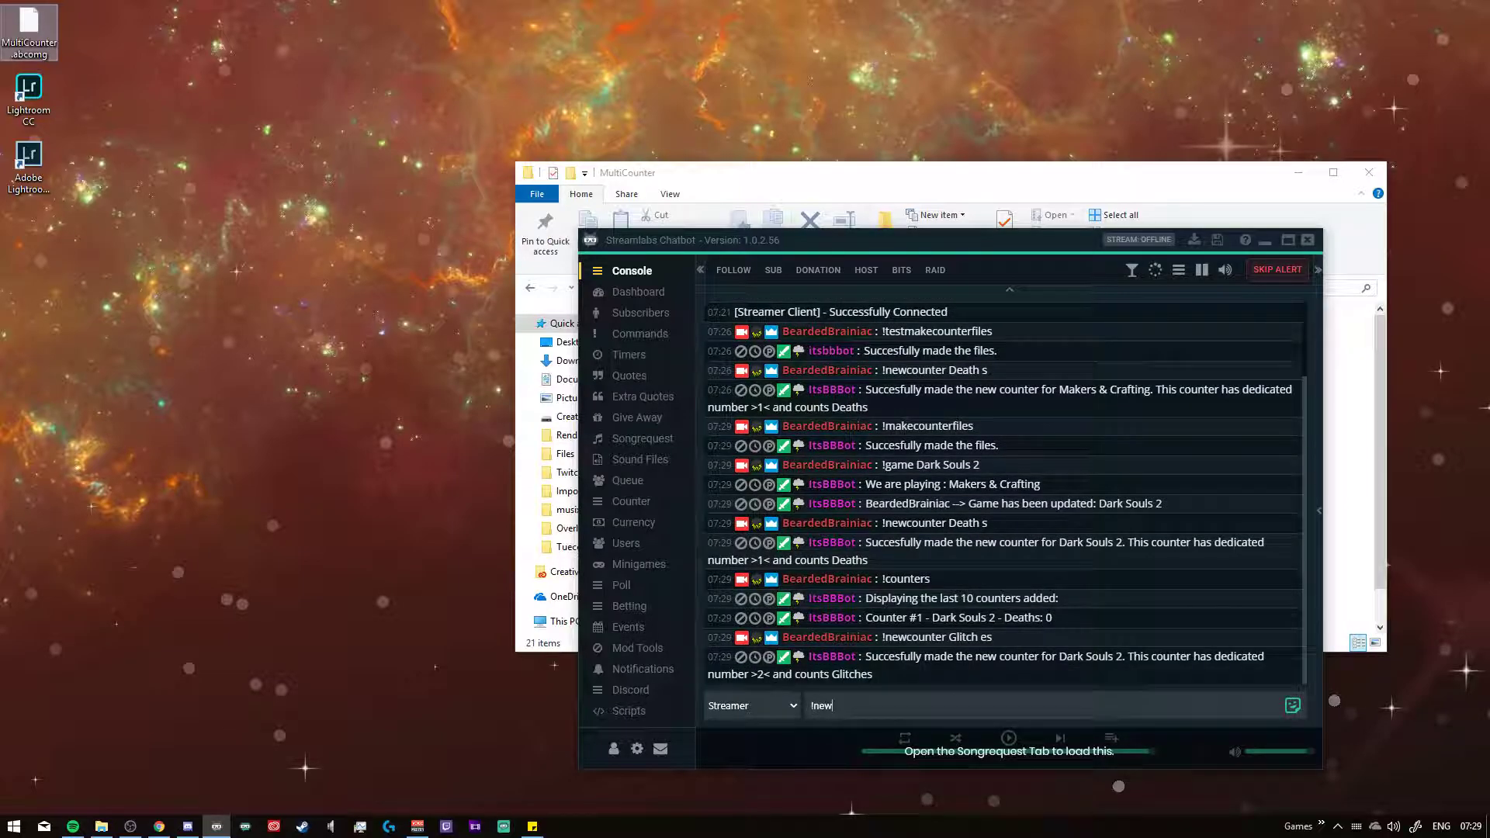
text(counter Weapon s)
key(Return)
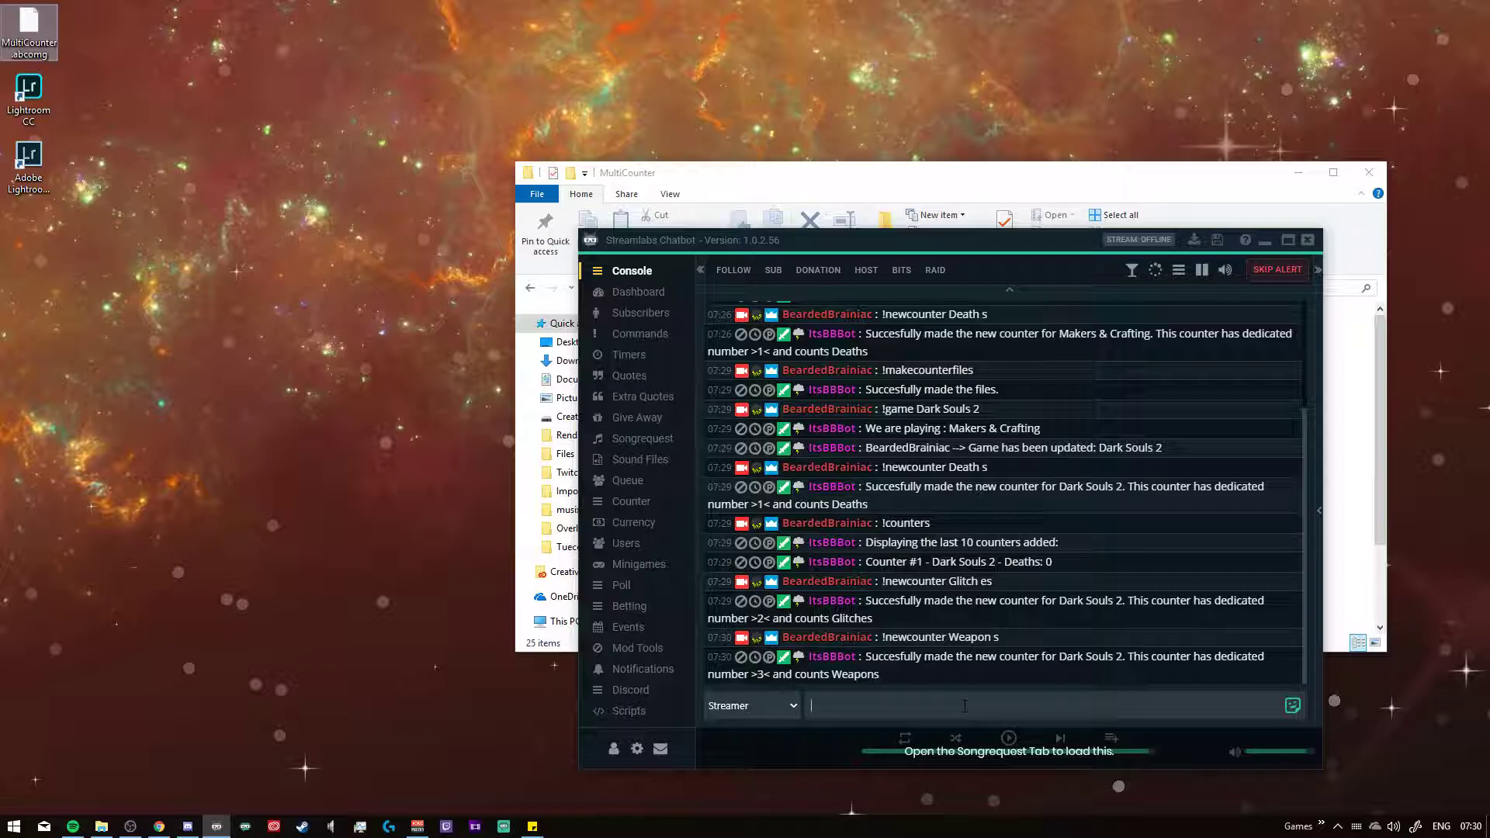
Create a Shields counter with '!newcounter2', resending the command with the plural suffix
text(!)
text(nwqw)
key(BackSpace)
key(BackSpace)
key(BackSpace)
text(ewcounter2 Shields)
key(Return)
key(Up)
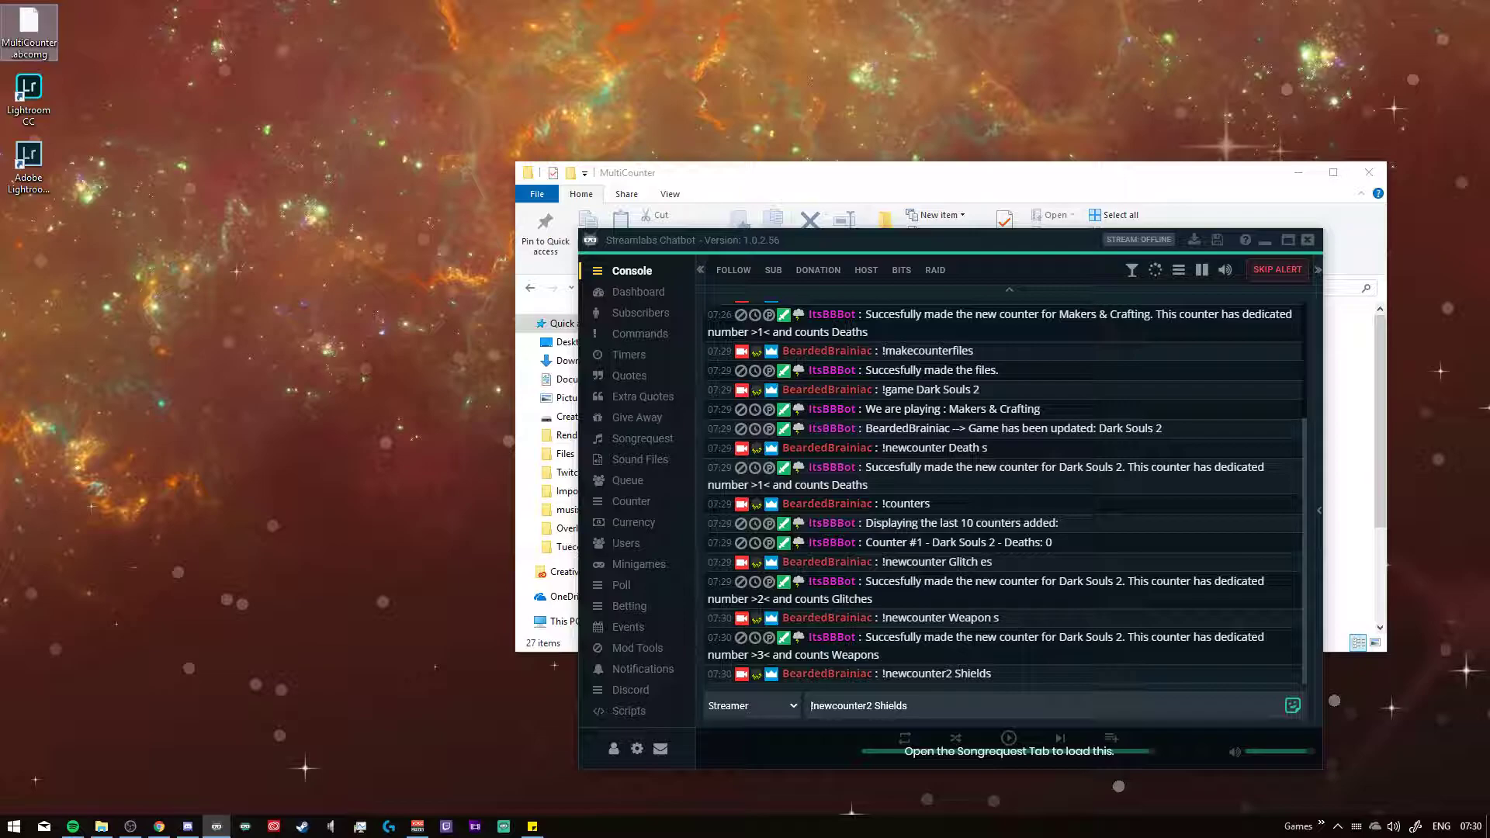
key(Return)
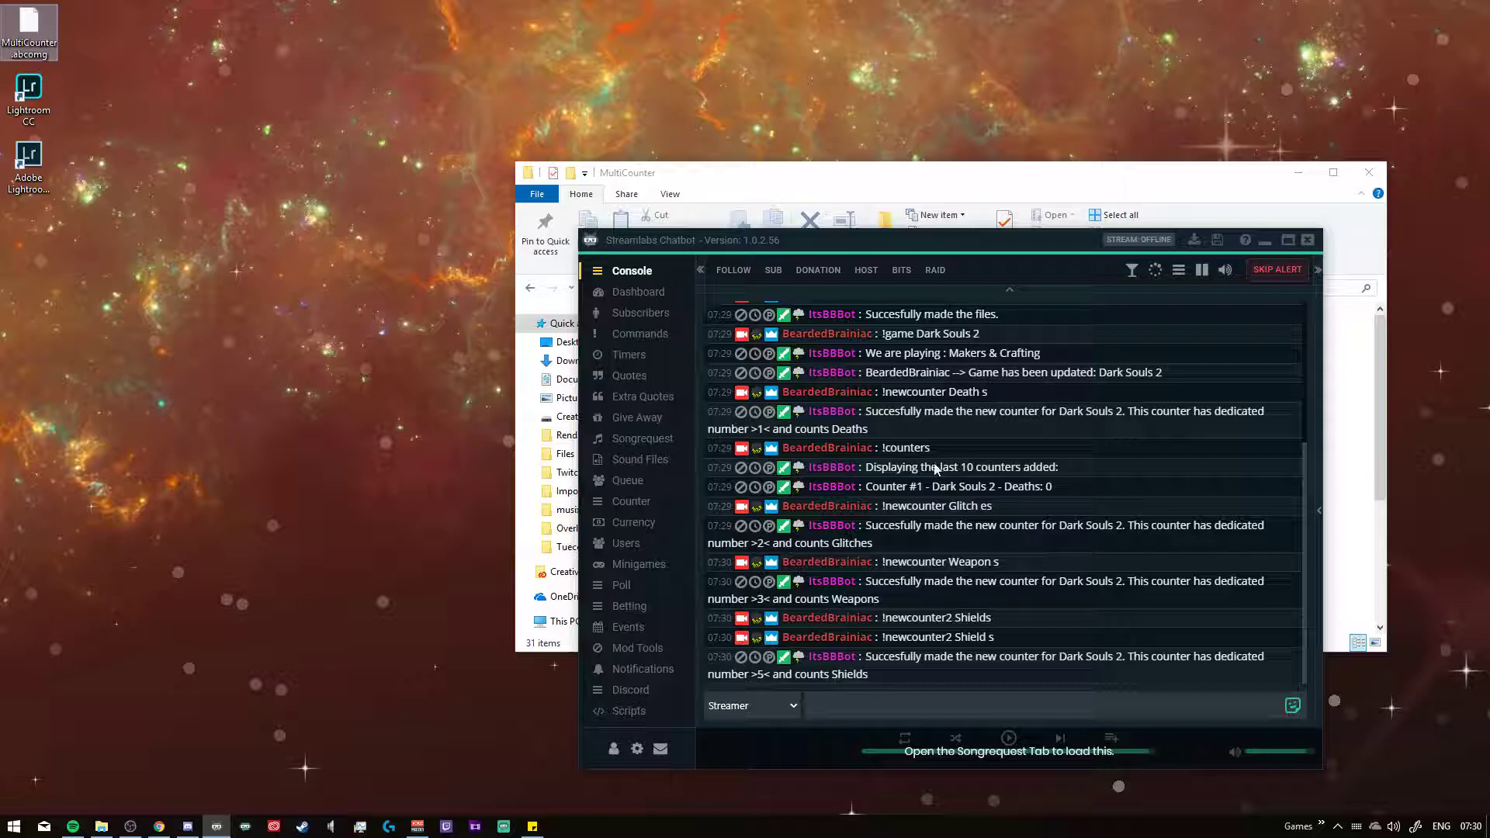
List all counters, then check current counts with '!count' and '!counts'
text(!ciy)
text(nters)
key(Return)
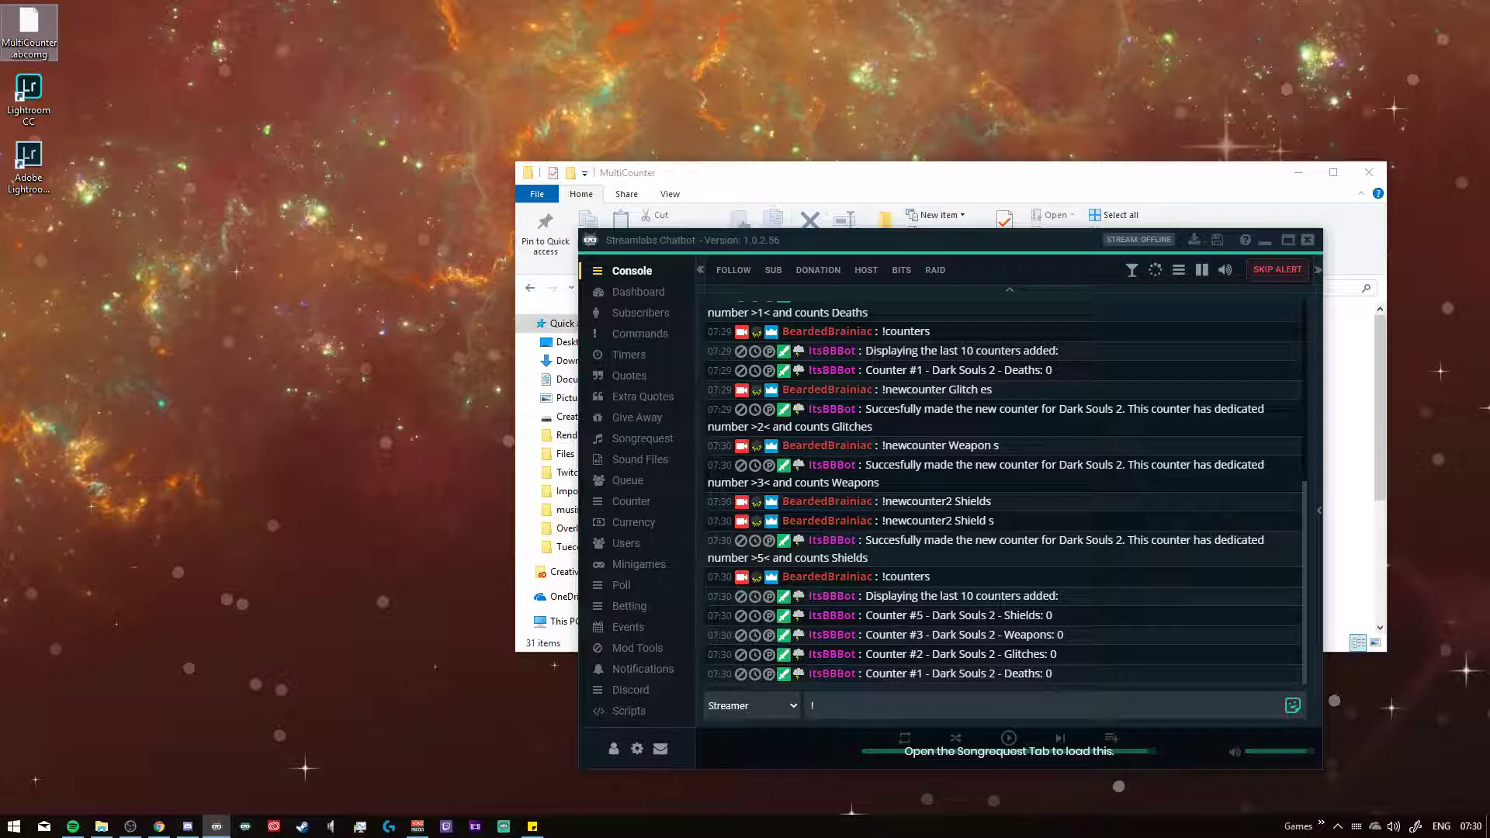
text(ounts2)
key(Return)
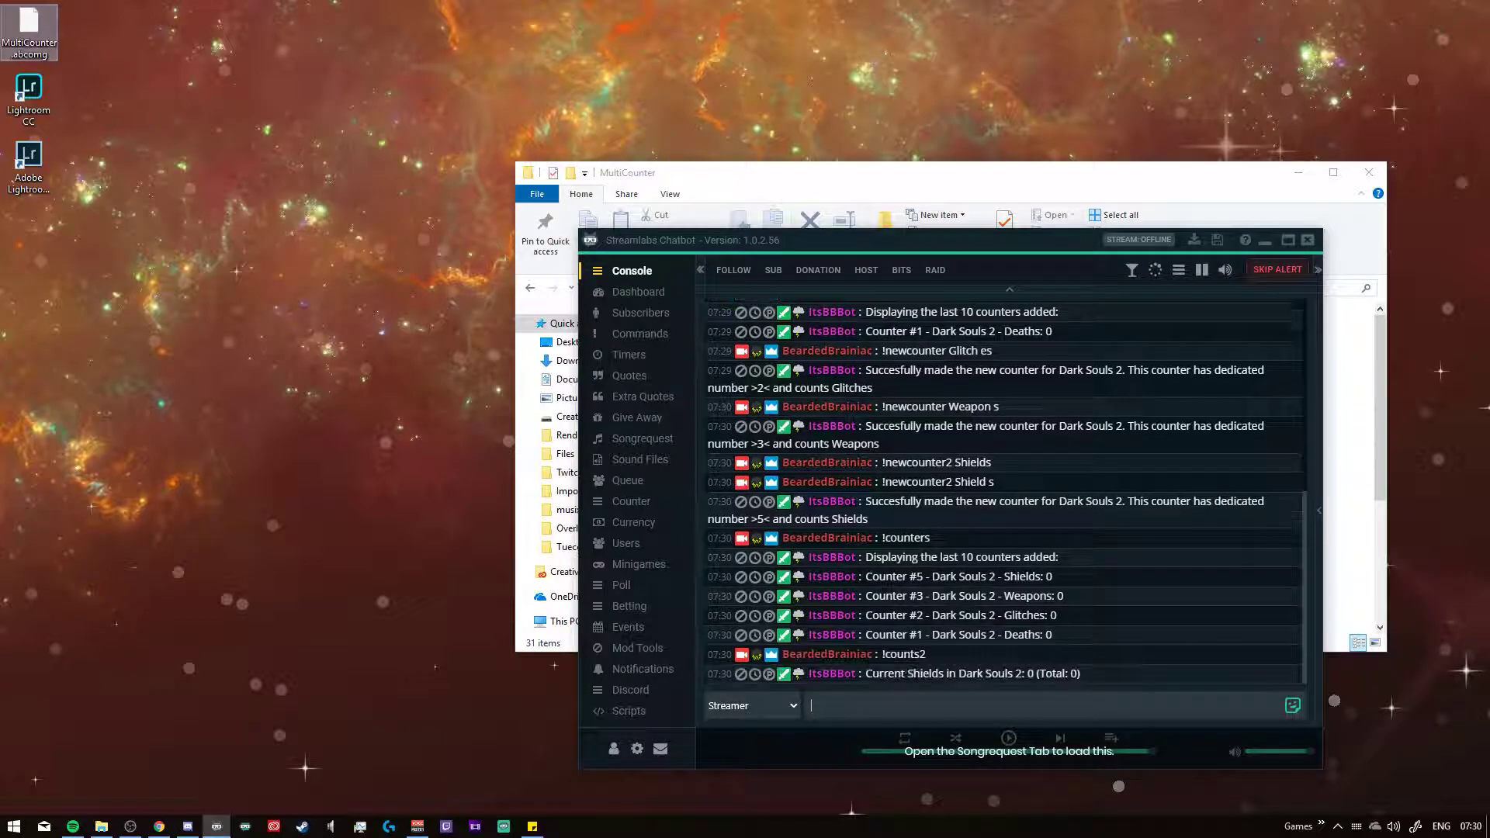
text(!count)
key(BackSpace)
key(BackSpace)
text(ts)
key(Return)
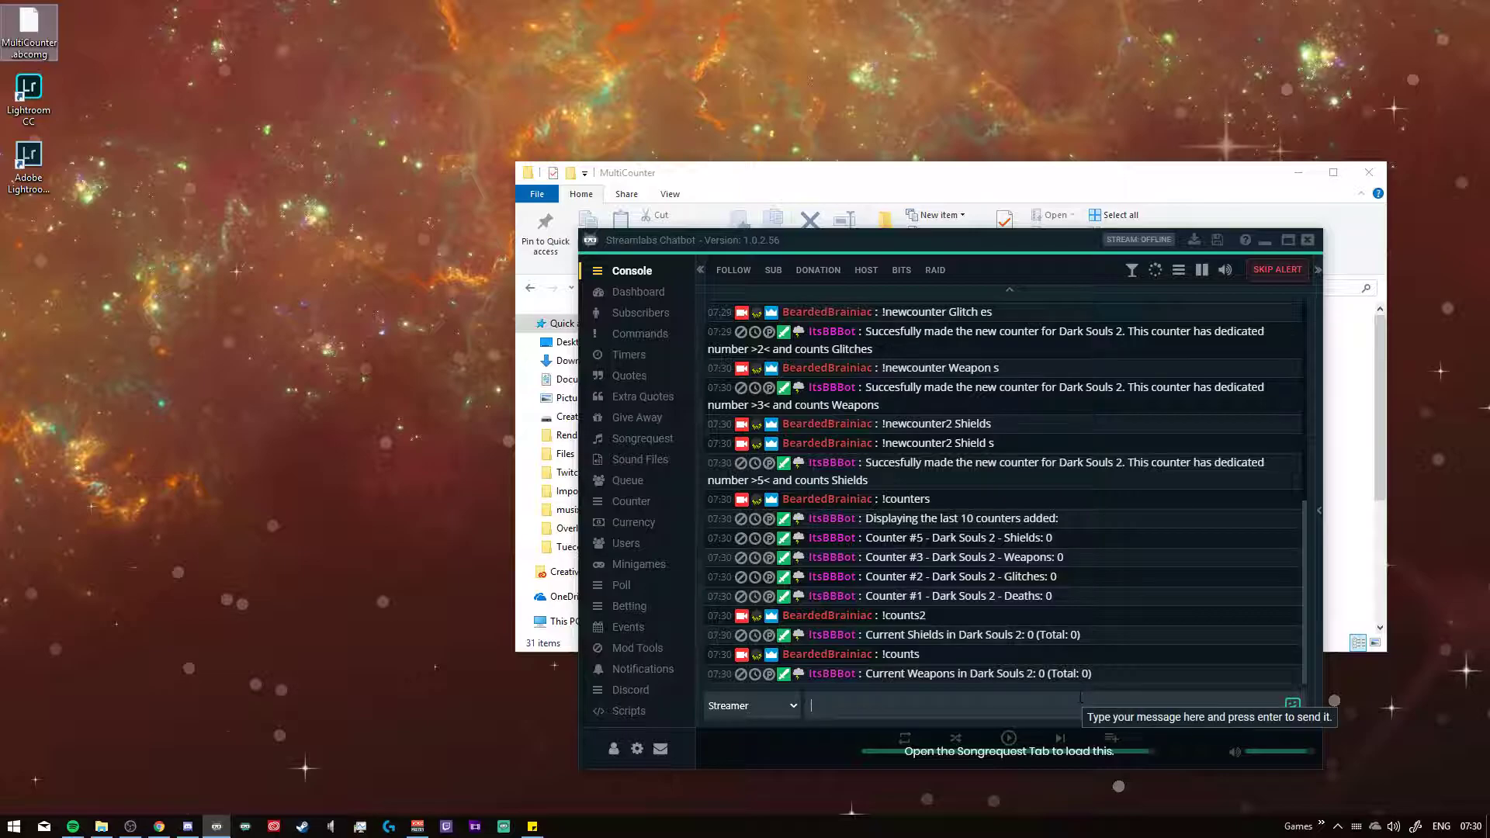
Make Deaths the first active counter ('!setcounter 1') and Glitches the second ('!setcounter2 2')
text(!setcounter)
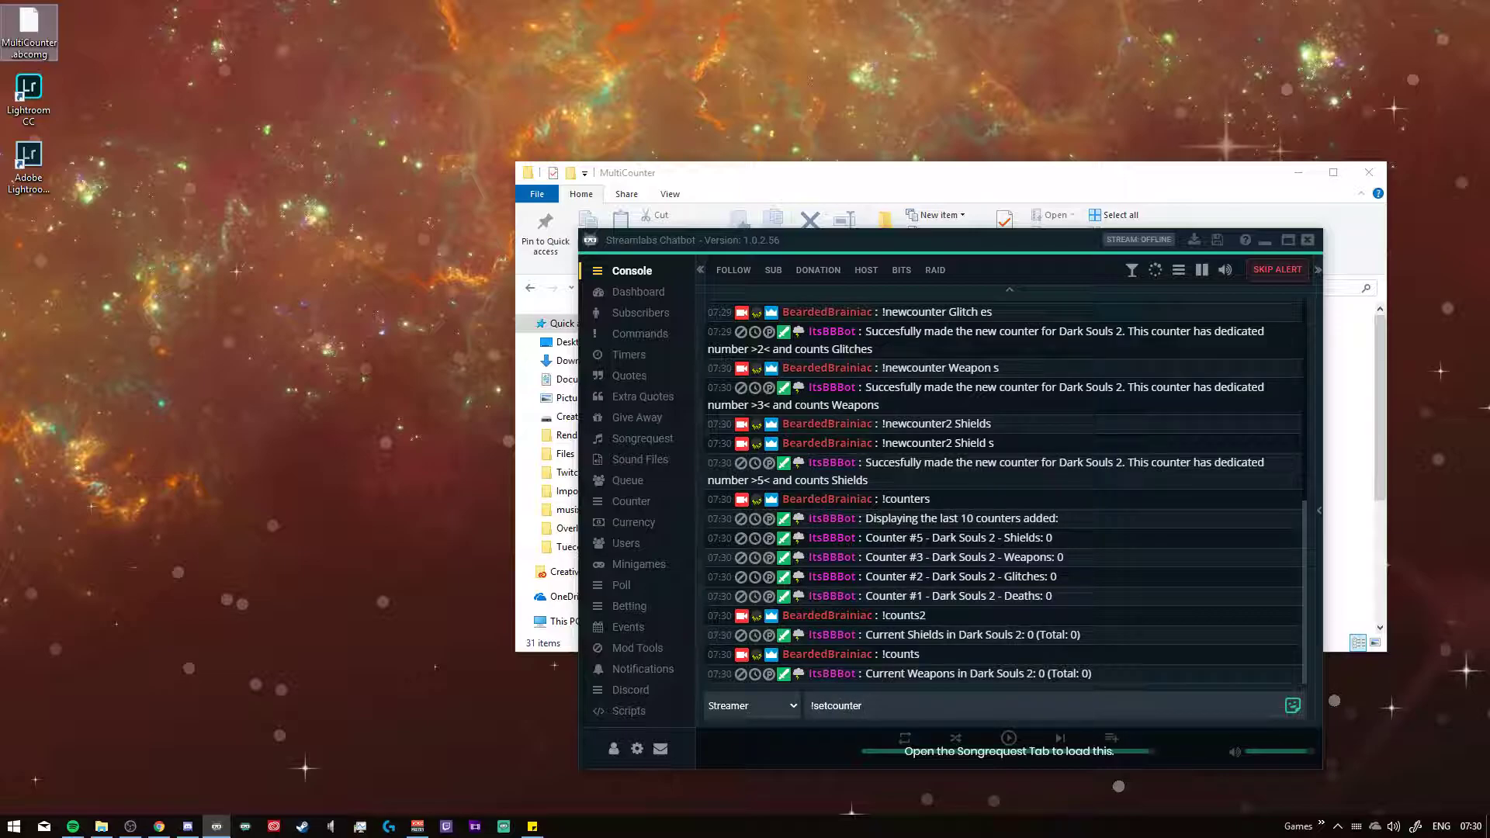
text(1)
key(Return)
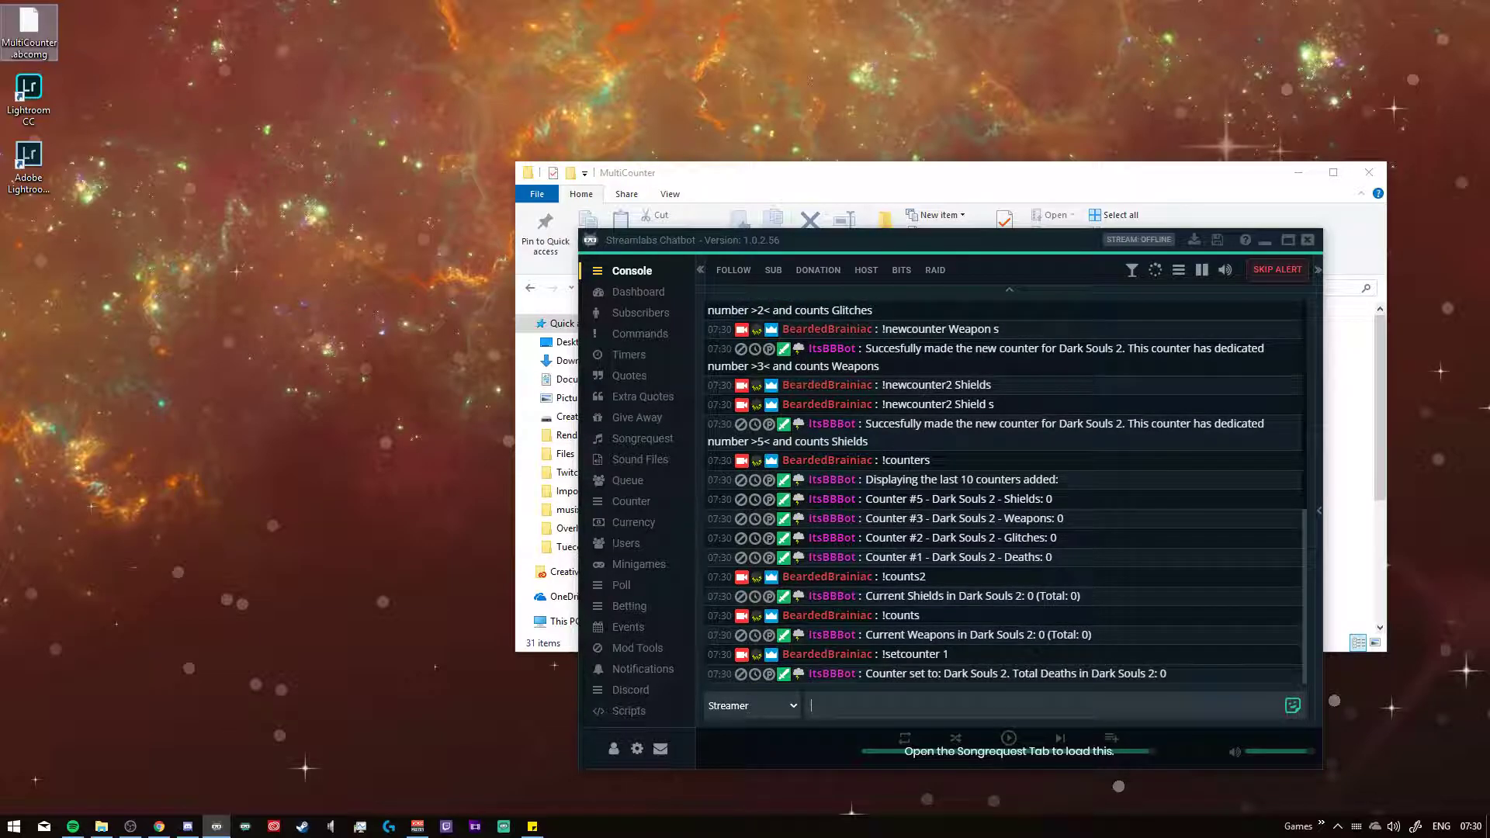
text(!sert)
key(BackSpace)
text(tcounter2 2)
key(Return)
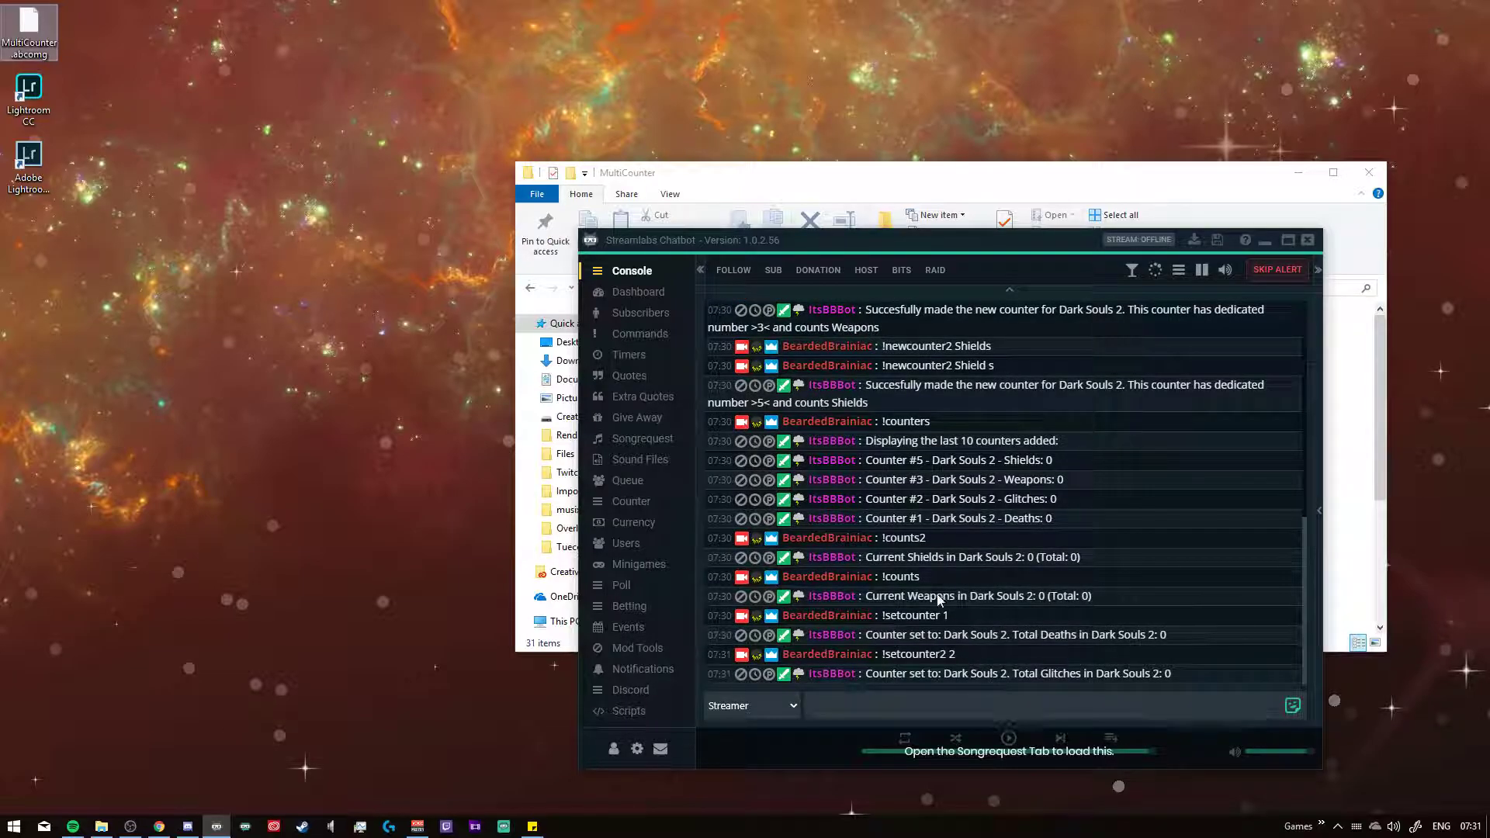
Move the Chatbot window up and to the left
drag(974, 245, 710, 219)
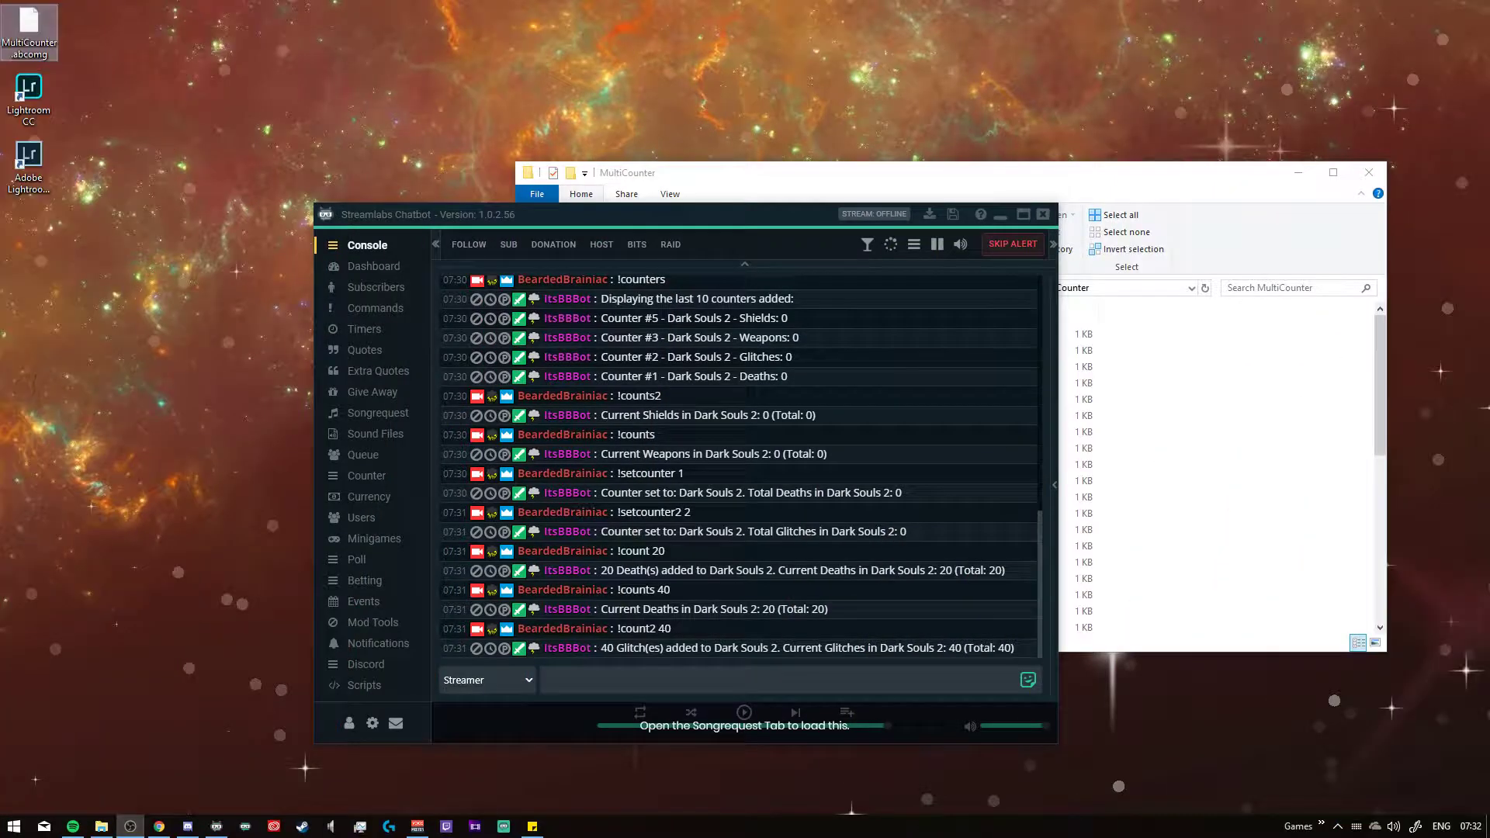
Review the earlier count replies, then switch the game to Destiny 2
click(750, 643)
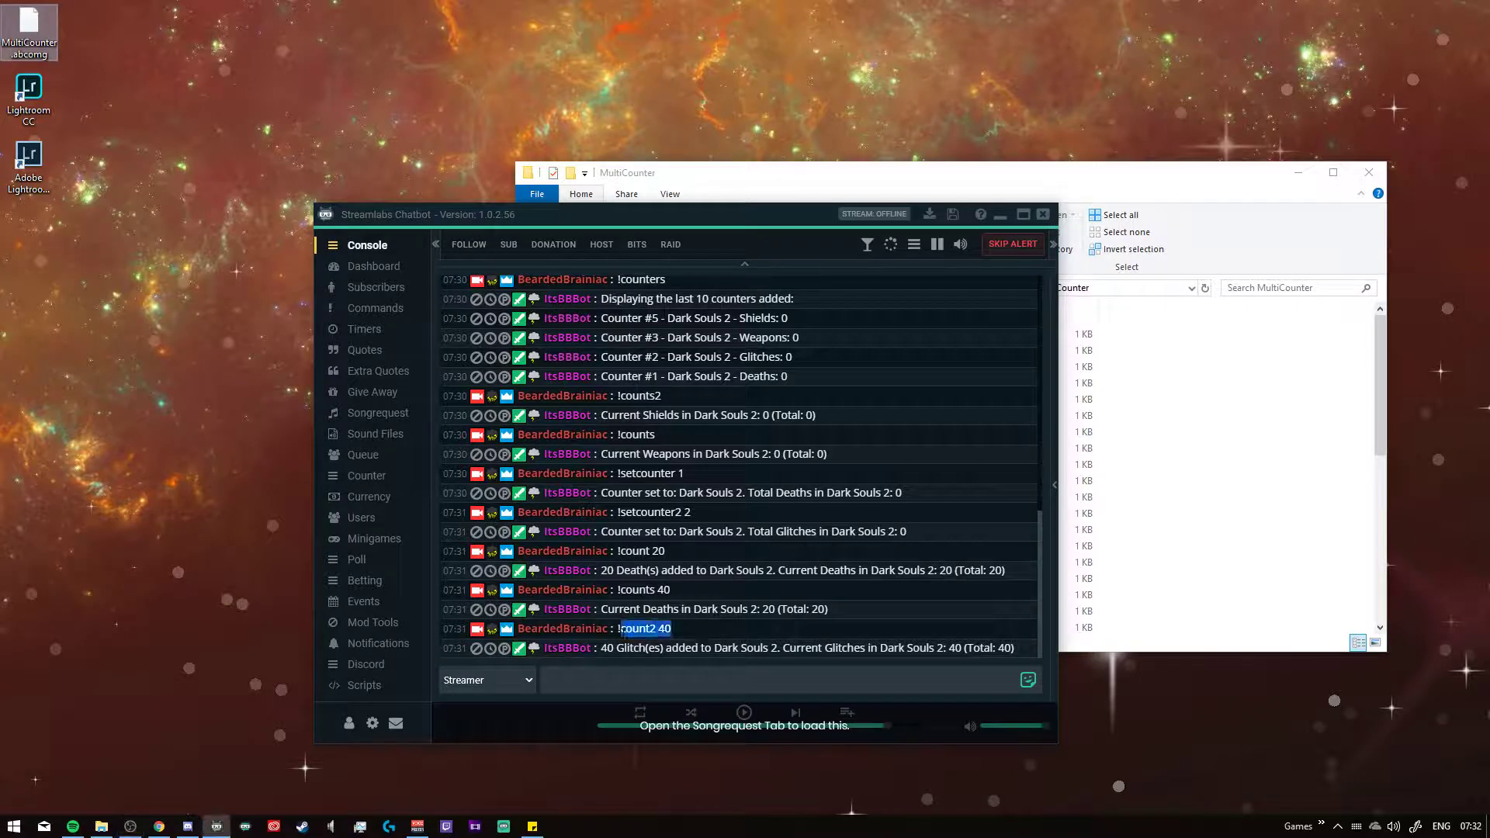
drag(679, 594, 613, 591)
drag(672, 629, 612, 629)
drag(666, 551, 601, 571)
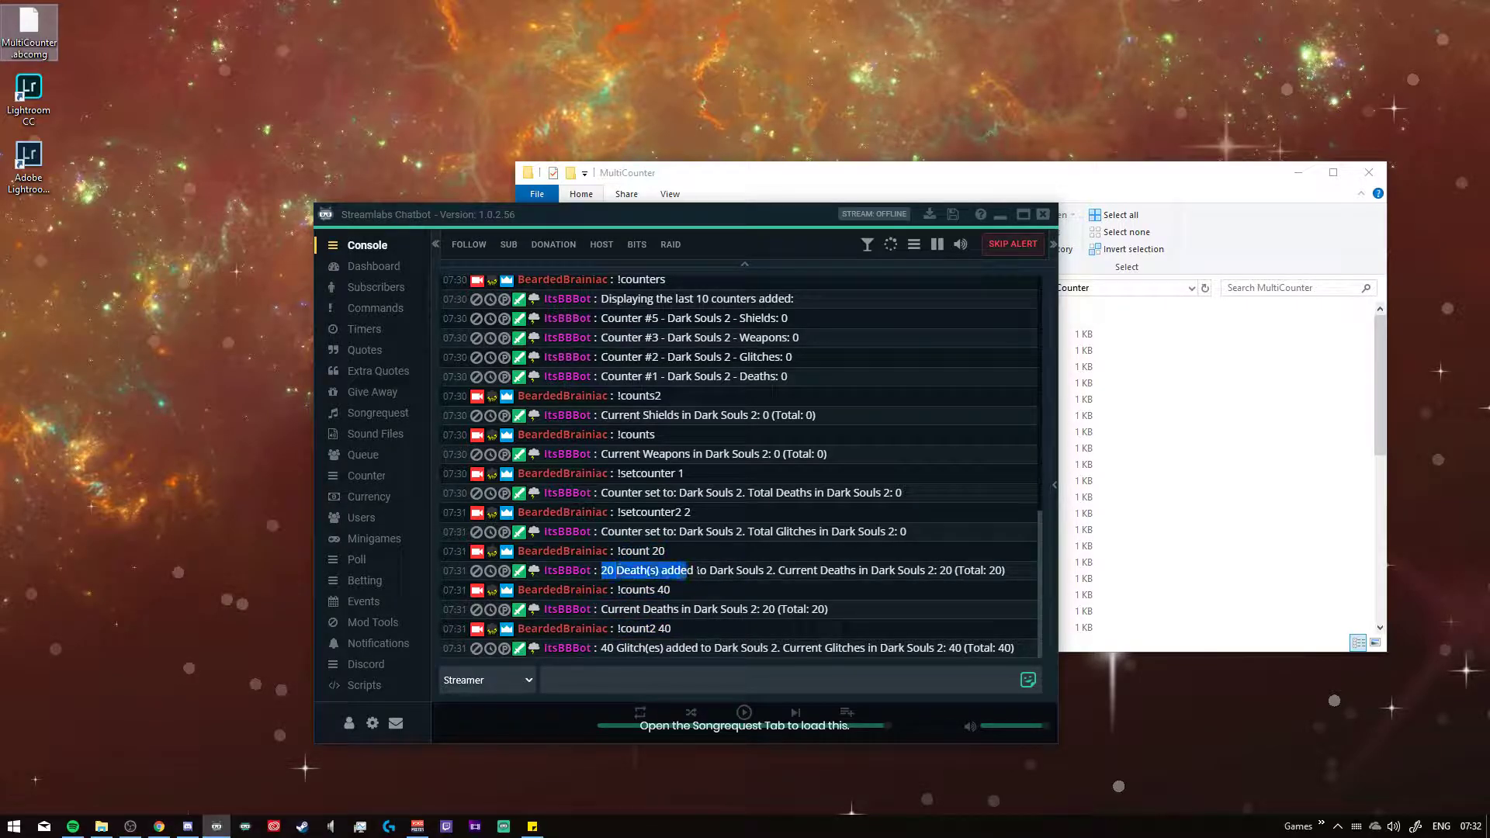
click(786, 637)
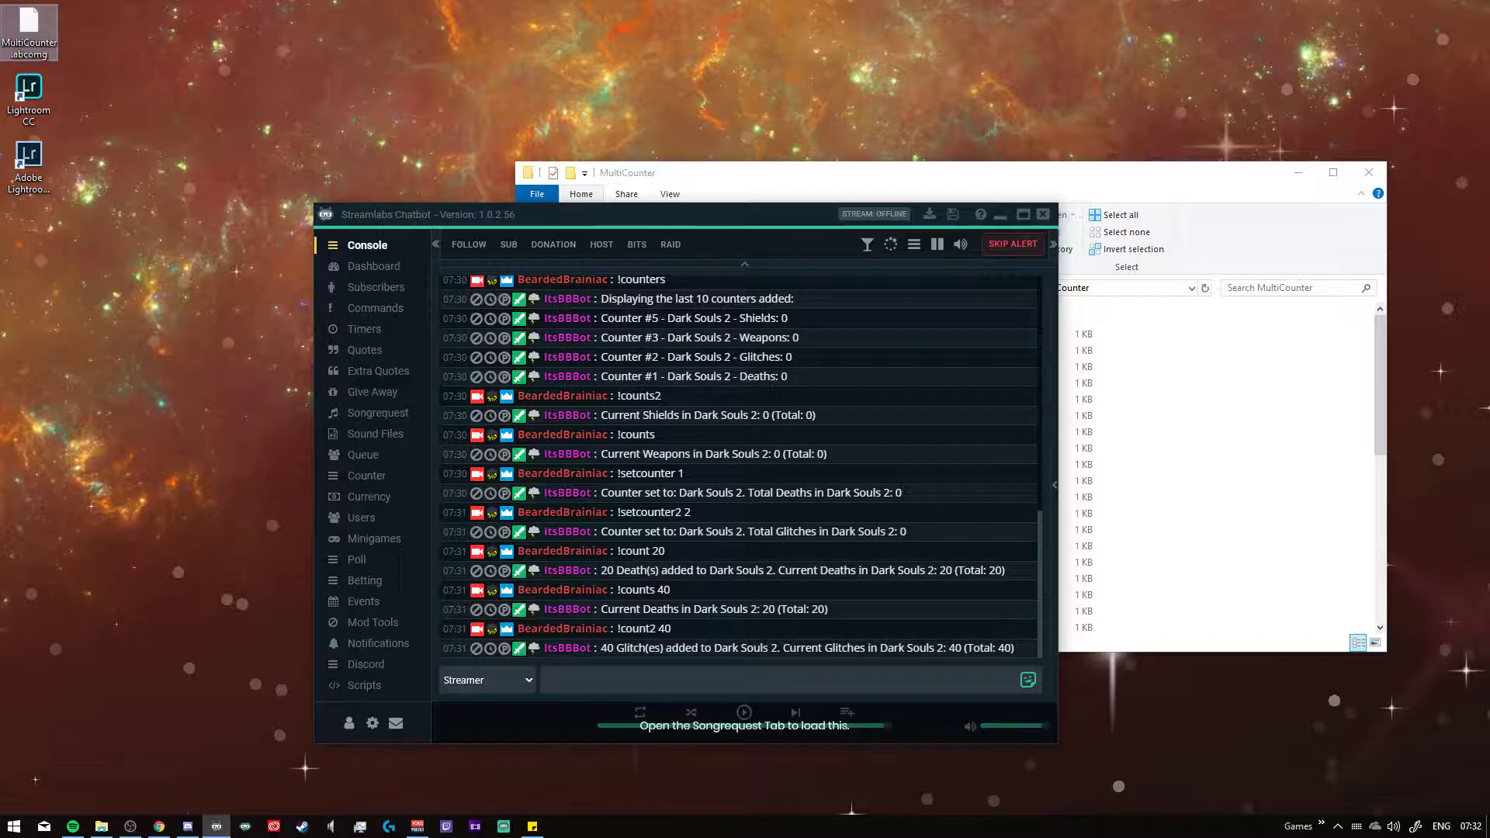
text(!game)
text( Dea)
text(tiny 2)
key(Return)
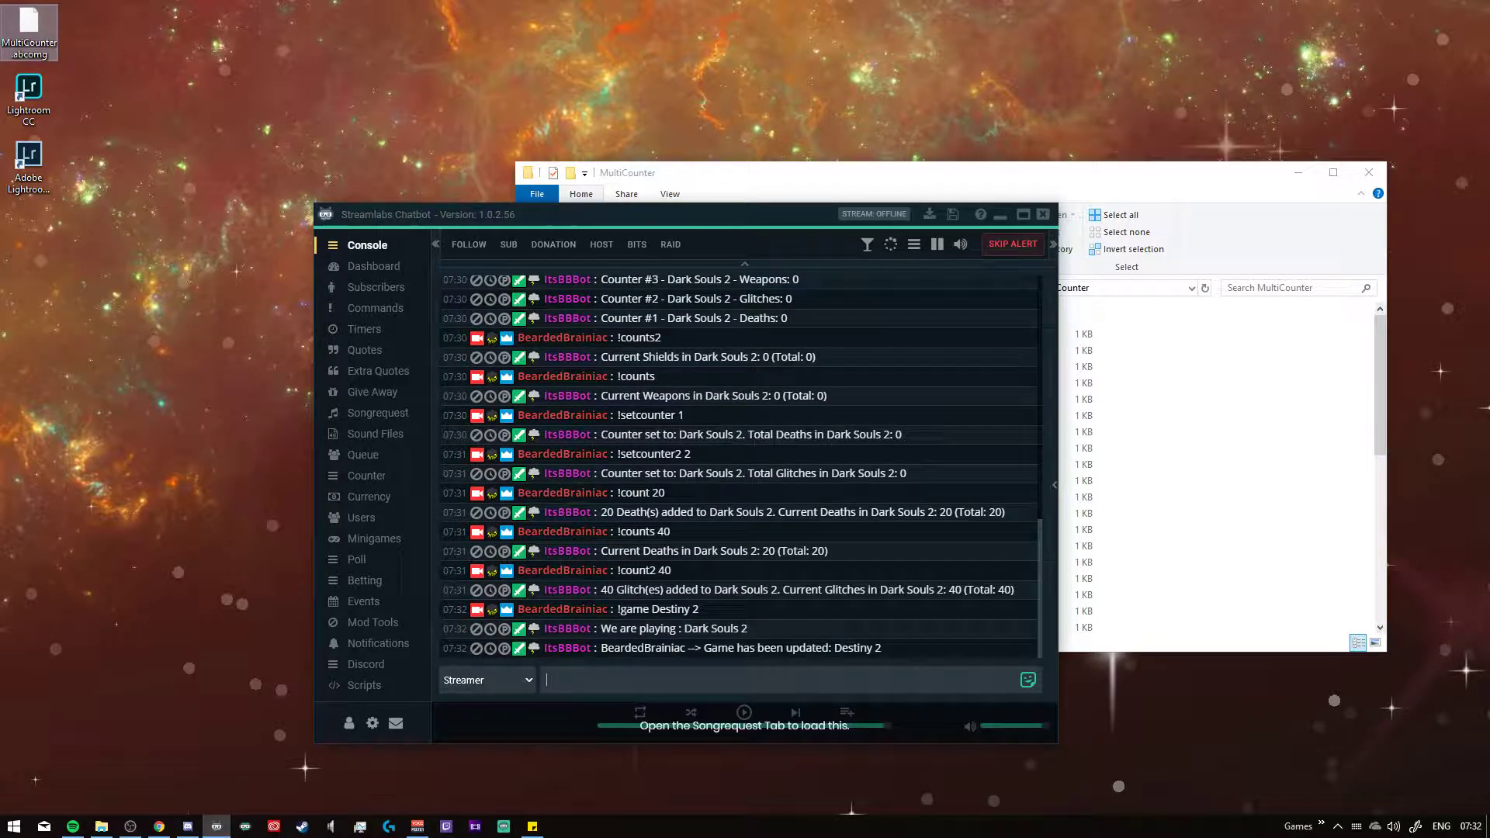
Create a Destiny 2 Deaths counter and list all counters with '!counters'
text(!newcounter Deaths)
key(Return)
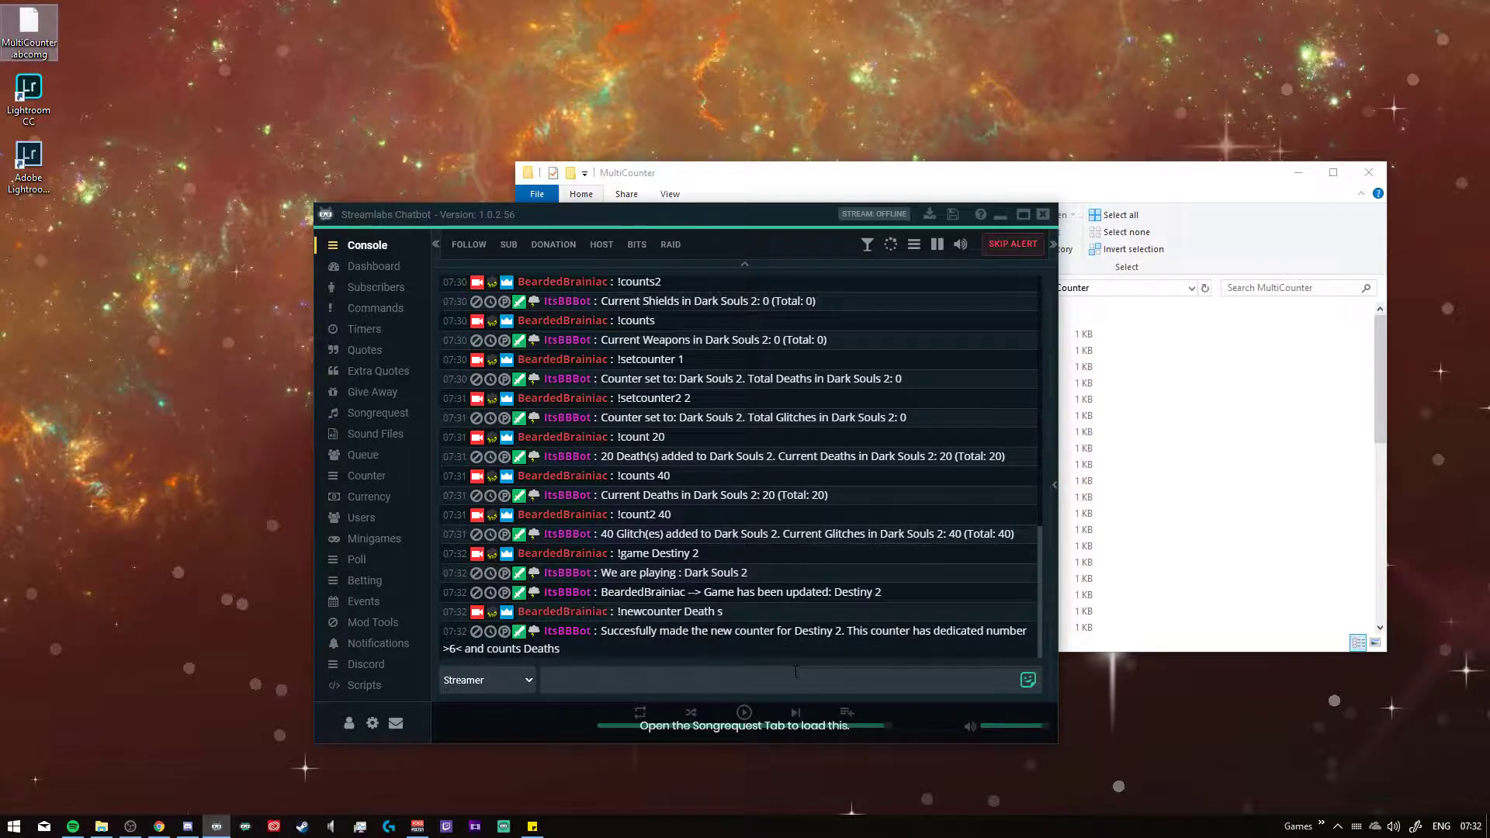
text(!counters)
key(Return)
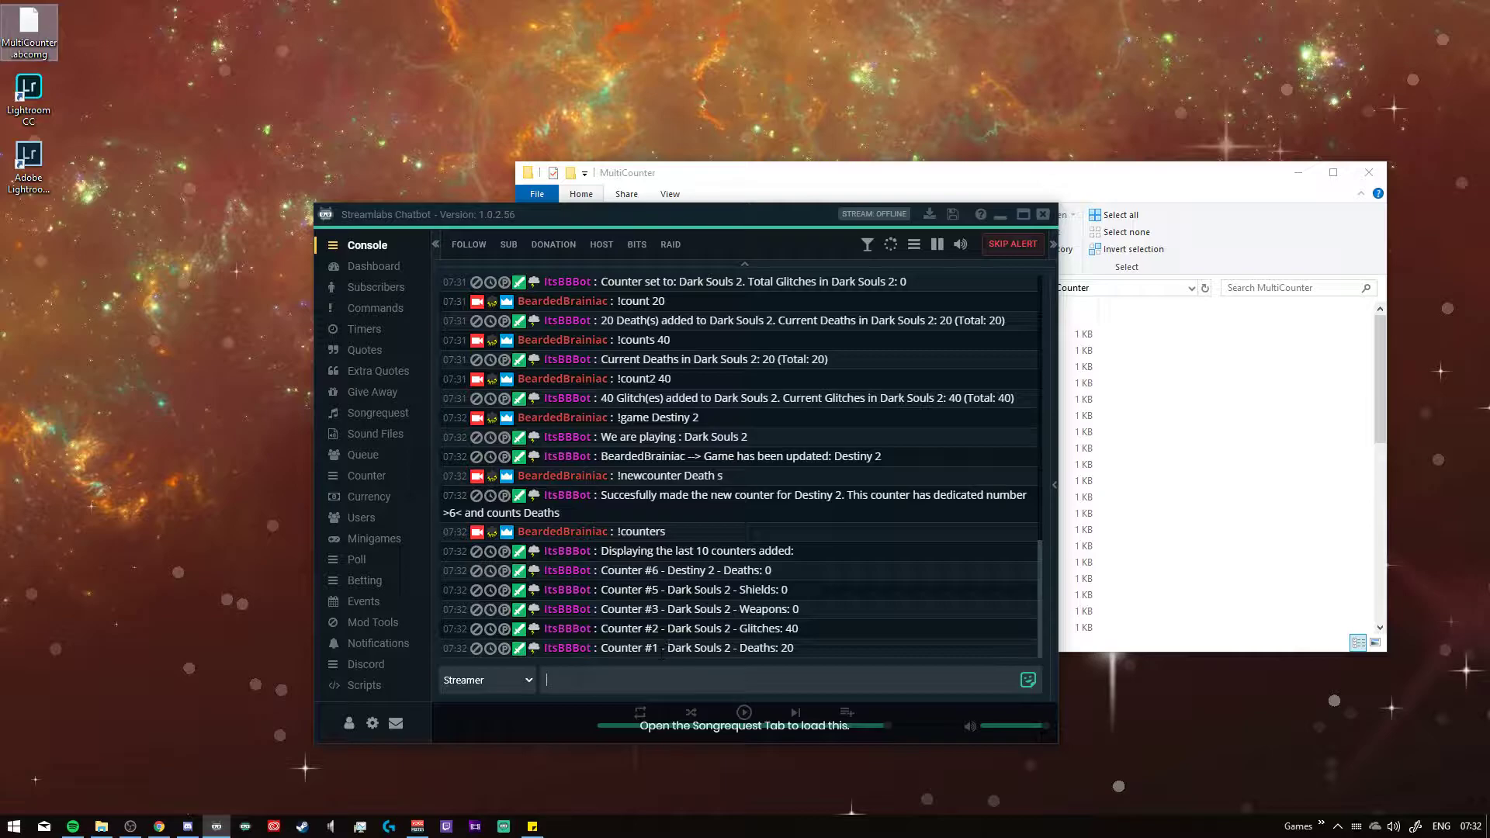
drag(662, 654, 777, 654)
click(801, 657)
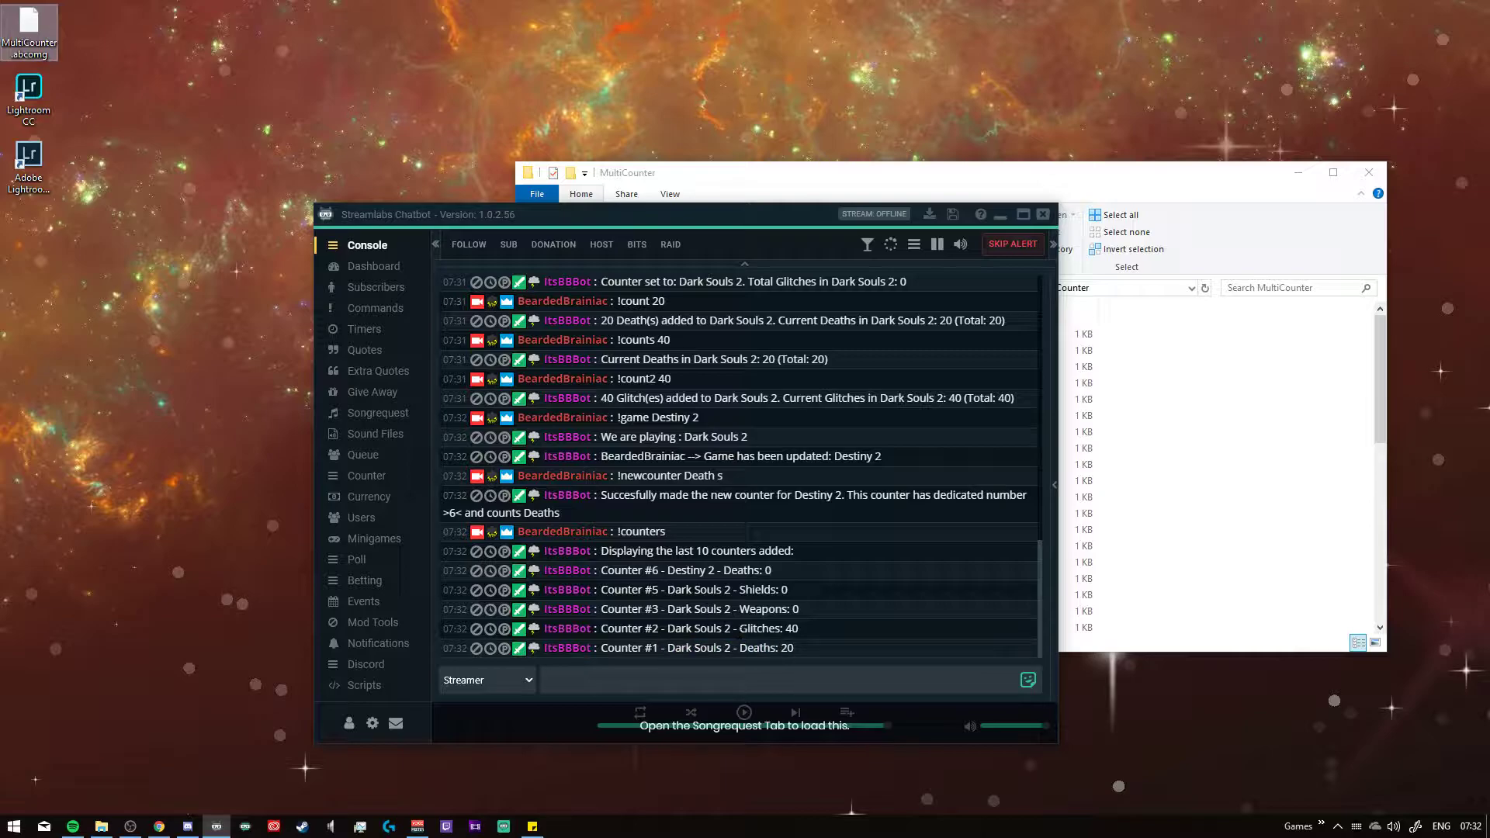